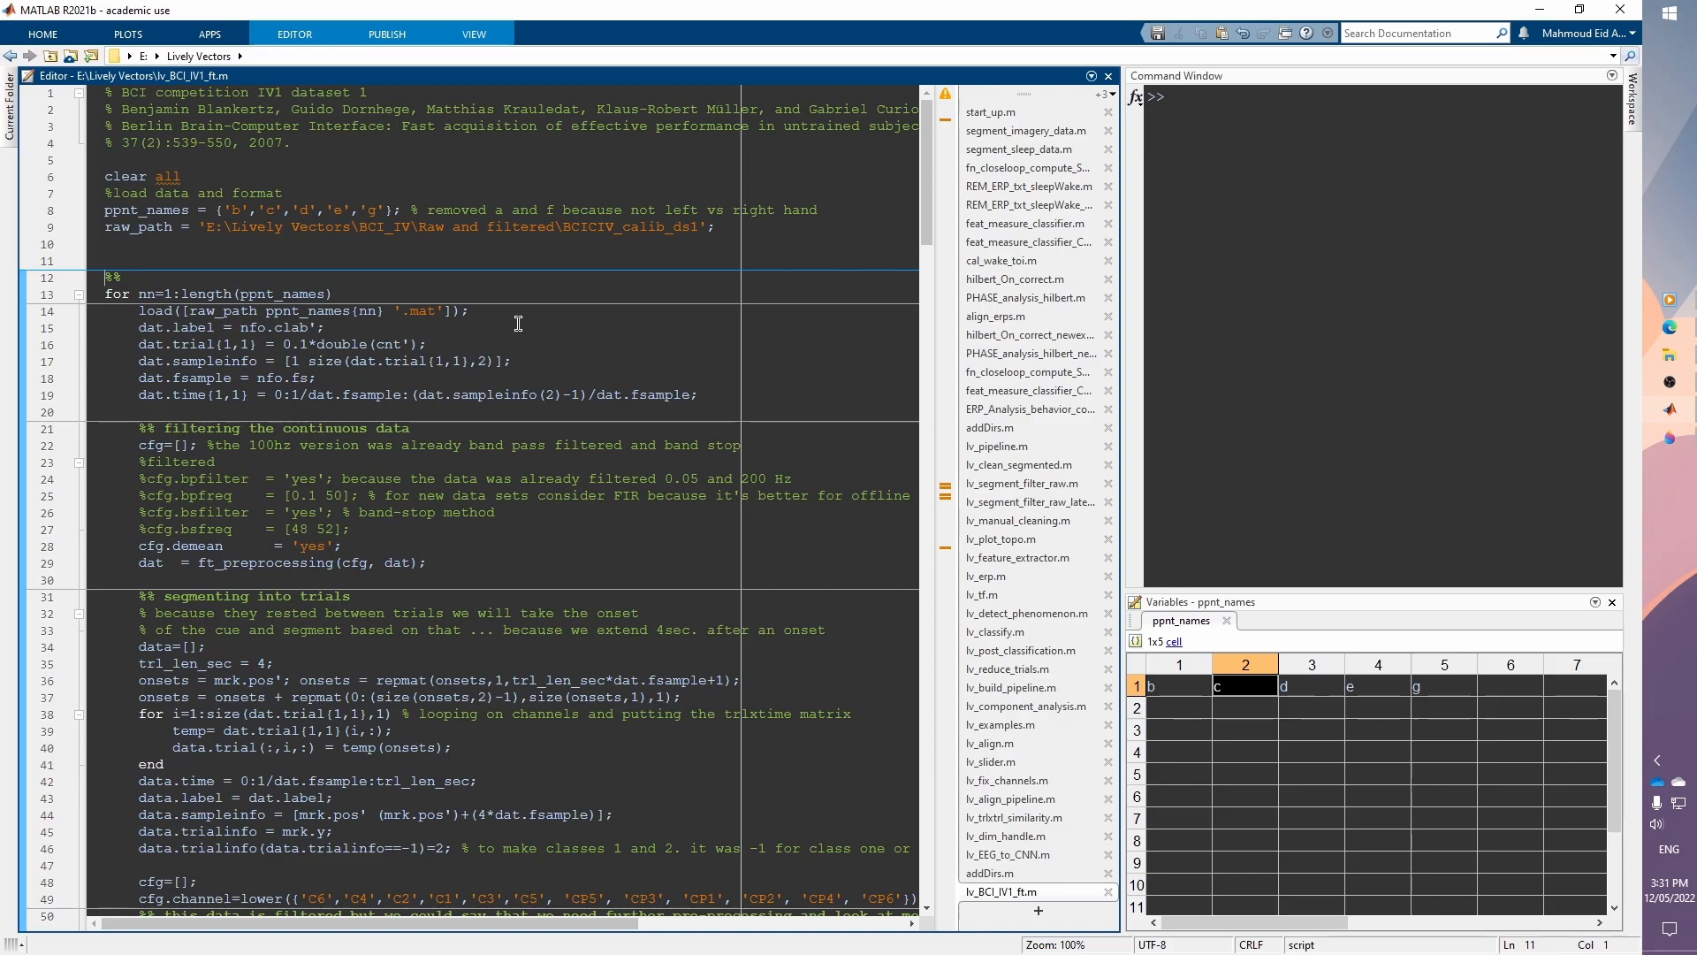
# Step: Move the cursor through the script and highlight the filtering-section lines in the editor
pyautogui.press('Down')
pyautogui.press('Down')
pyautogui.press('Down')
pyautogui.press('Down')
pyautogui.press('Down')
pyautogui.press('Down')
pyautogui.press('Down')
pyautogui.press('Down')
pyautogui.press('Down')
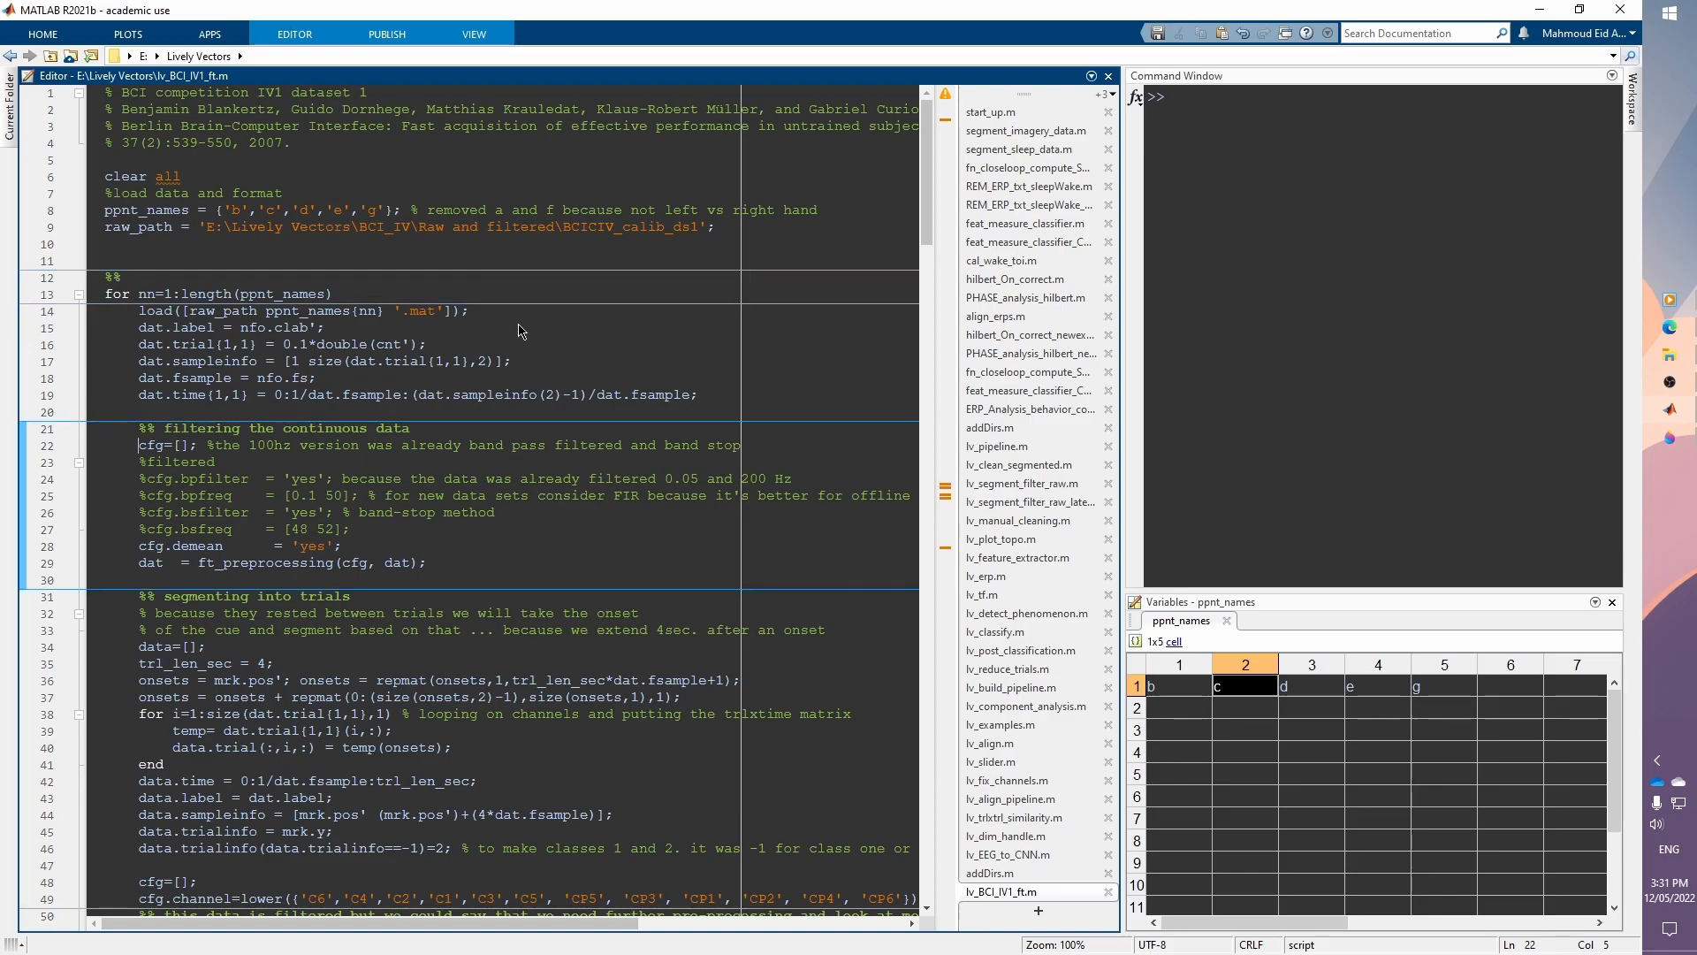
pyautogui.hotkey('shift', 'Down')
pyautogui.hotkey('shift', 'Down')
pyautogui.hotkey('shift', 'Down')
pyautogui.hotkey('shift', 'Down')
pyautogui.hotkey('shift', 'Down')
pyautogui.hotkey('shift', 'Down')
pyautogui.hotkey('shift', 'Down')
pyautogui.hotkey('shift', 'Down')
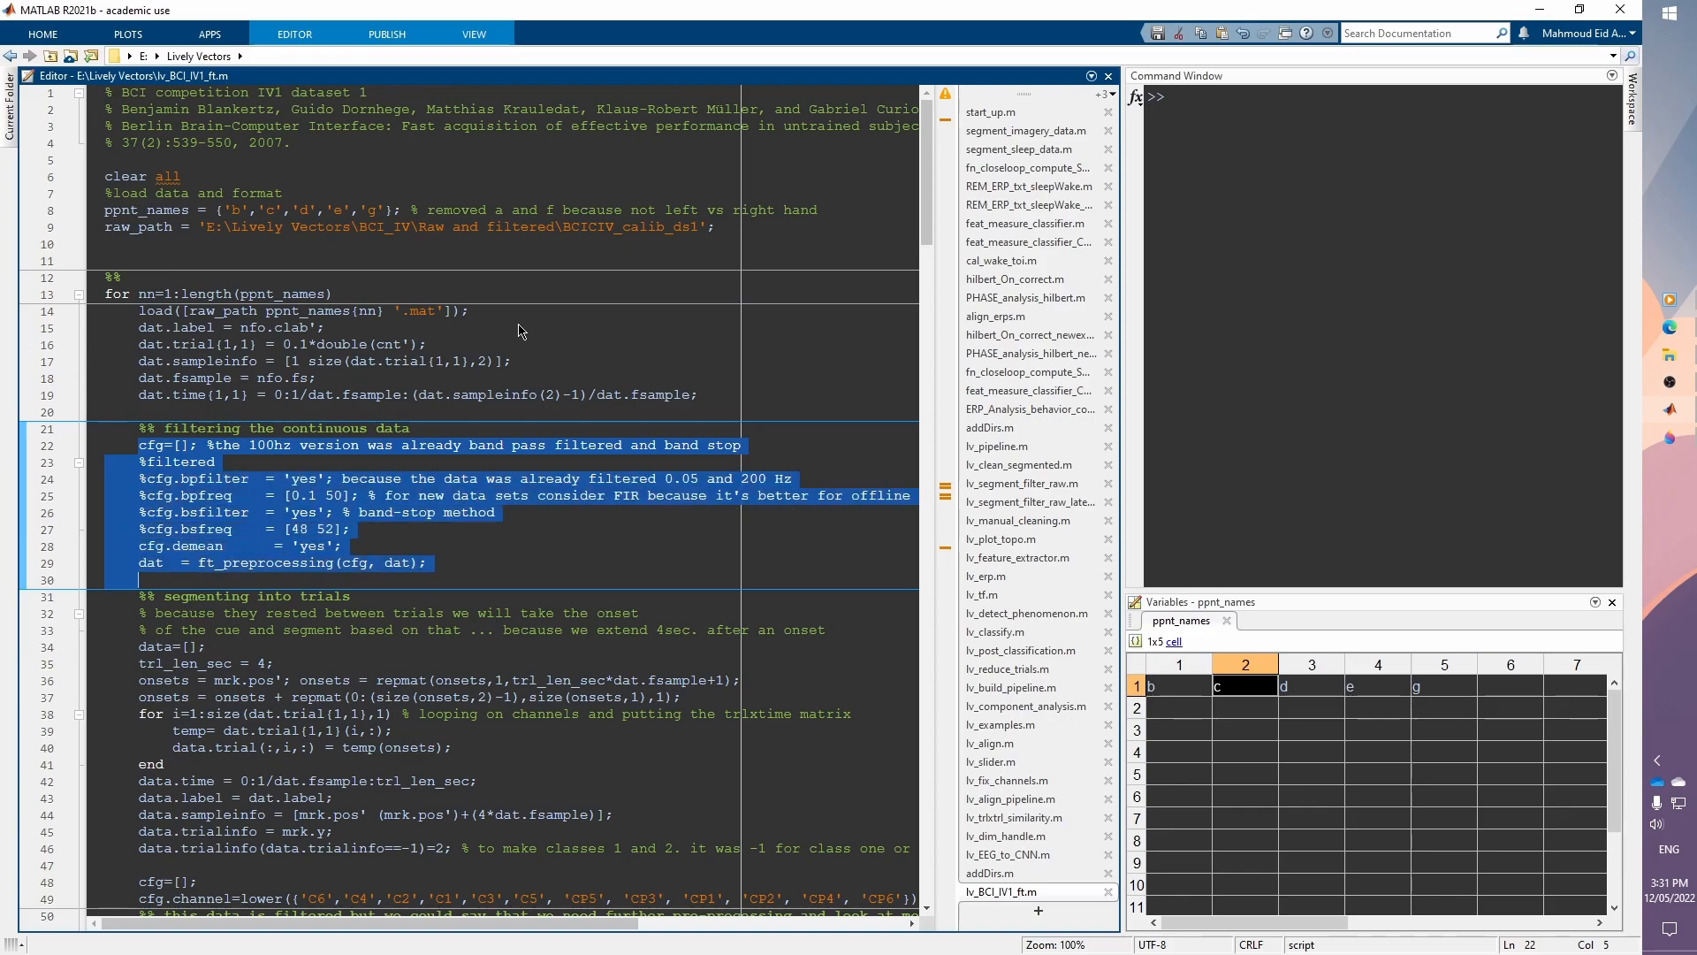
pyautogui.press('Up')
pyautogui.press('Up')
pyautogui.press('Up')
pyautogui.press('Up')
pyautogui.press('Up')
pyautogui.press('Up')
pyautogui.press('Up')
pyautogui.press('Up')
pyautogui.press('Up')
pyautogui.press('Up')
pyautogui.press('Up')
pyautogui.press('Up')
pyautogui.press('Up')
pyautogui.press('Up')
pyautogui.press('Up')
pyautogui.press('Up')
pyautogui.press('Up')
pyautogui.press('Up')
pyautogui.press('Up')
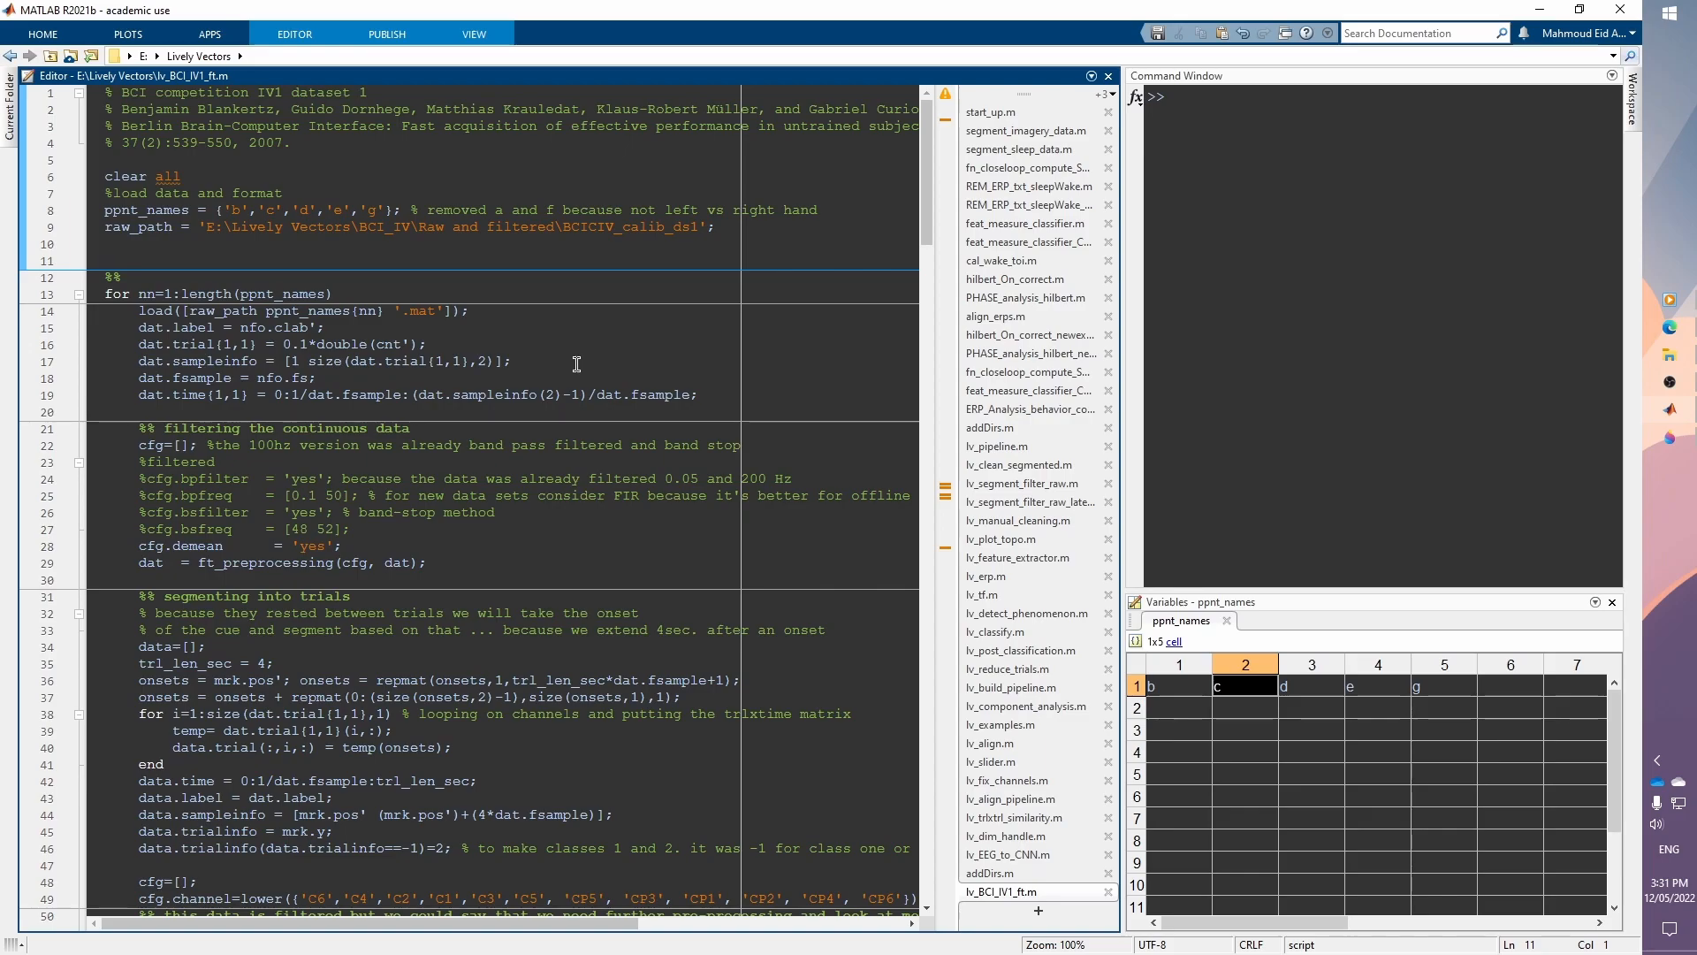
pyautogui.press('Up')
pyautogui.click(222, 265)
# Step: Open the minimized Current Folder and Workspace panels to browse the project files and workspace variables
pyautogui.click(5, 115)
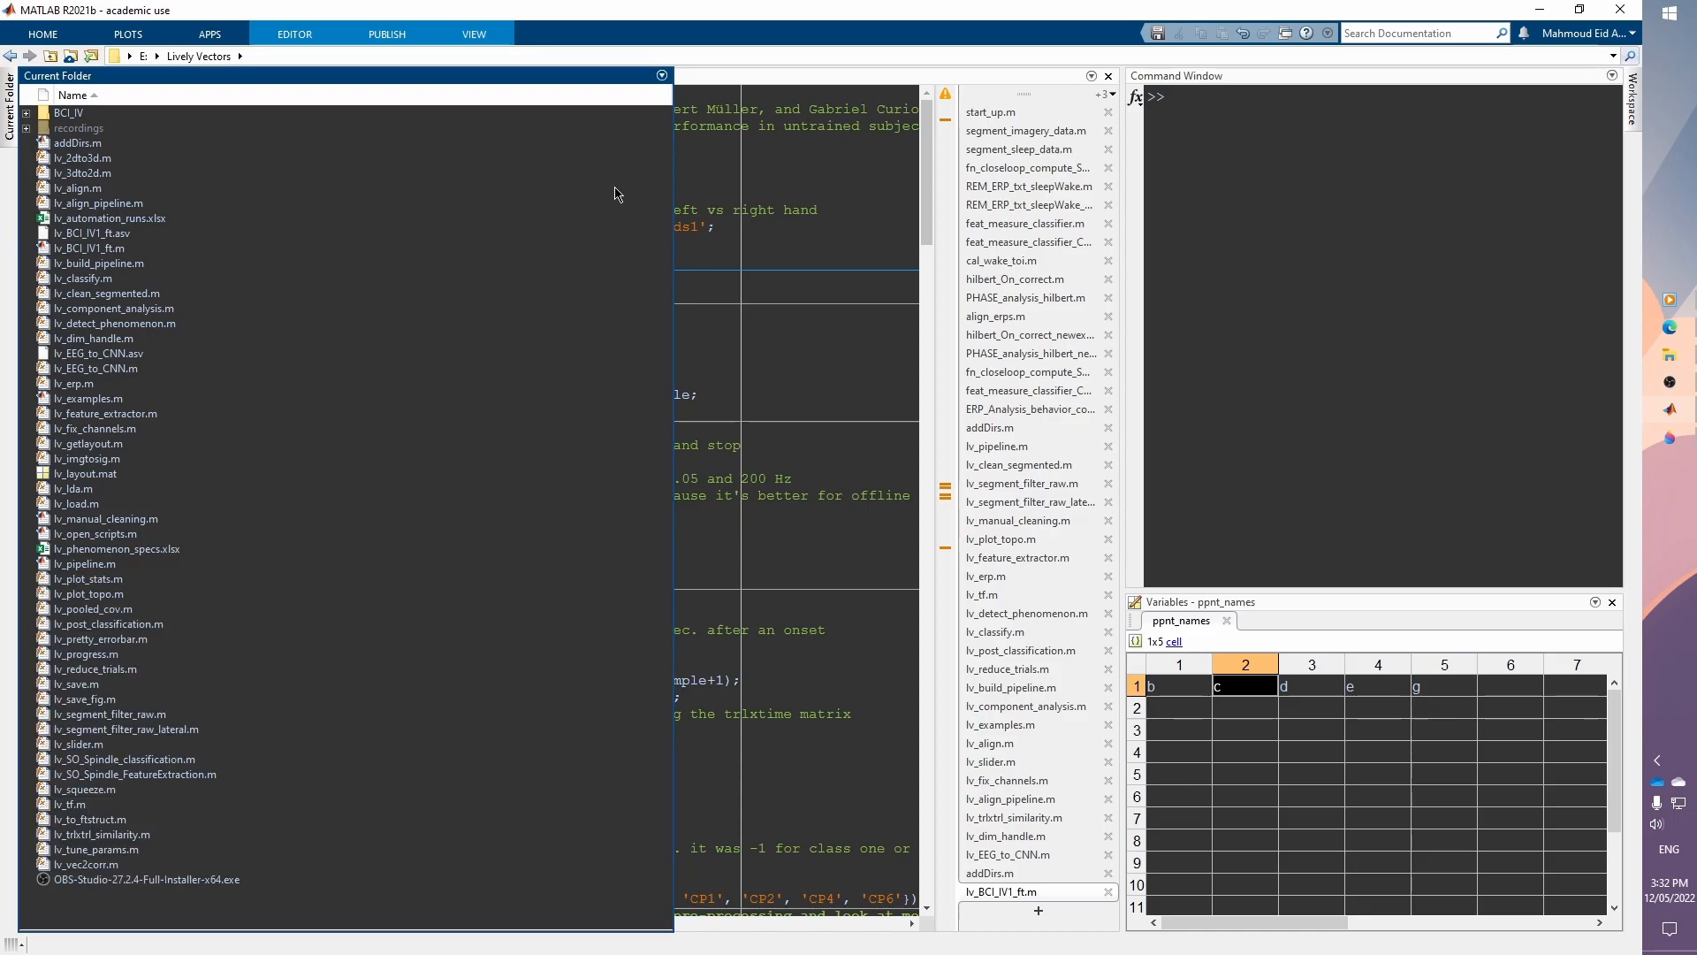
pyautogui.click(662, 75)
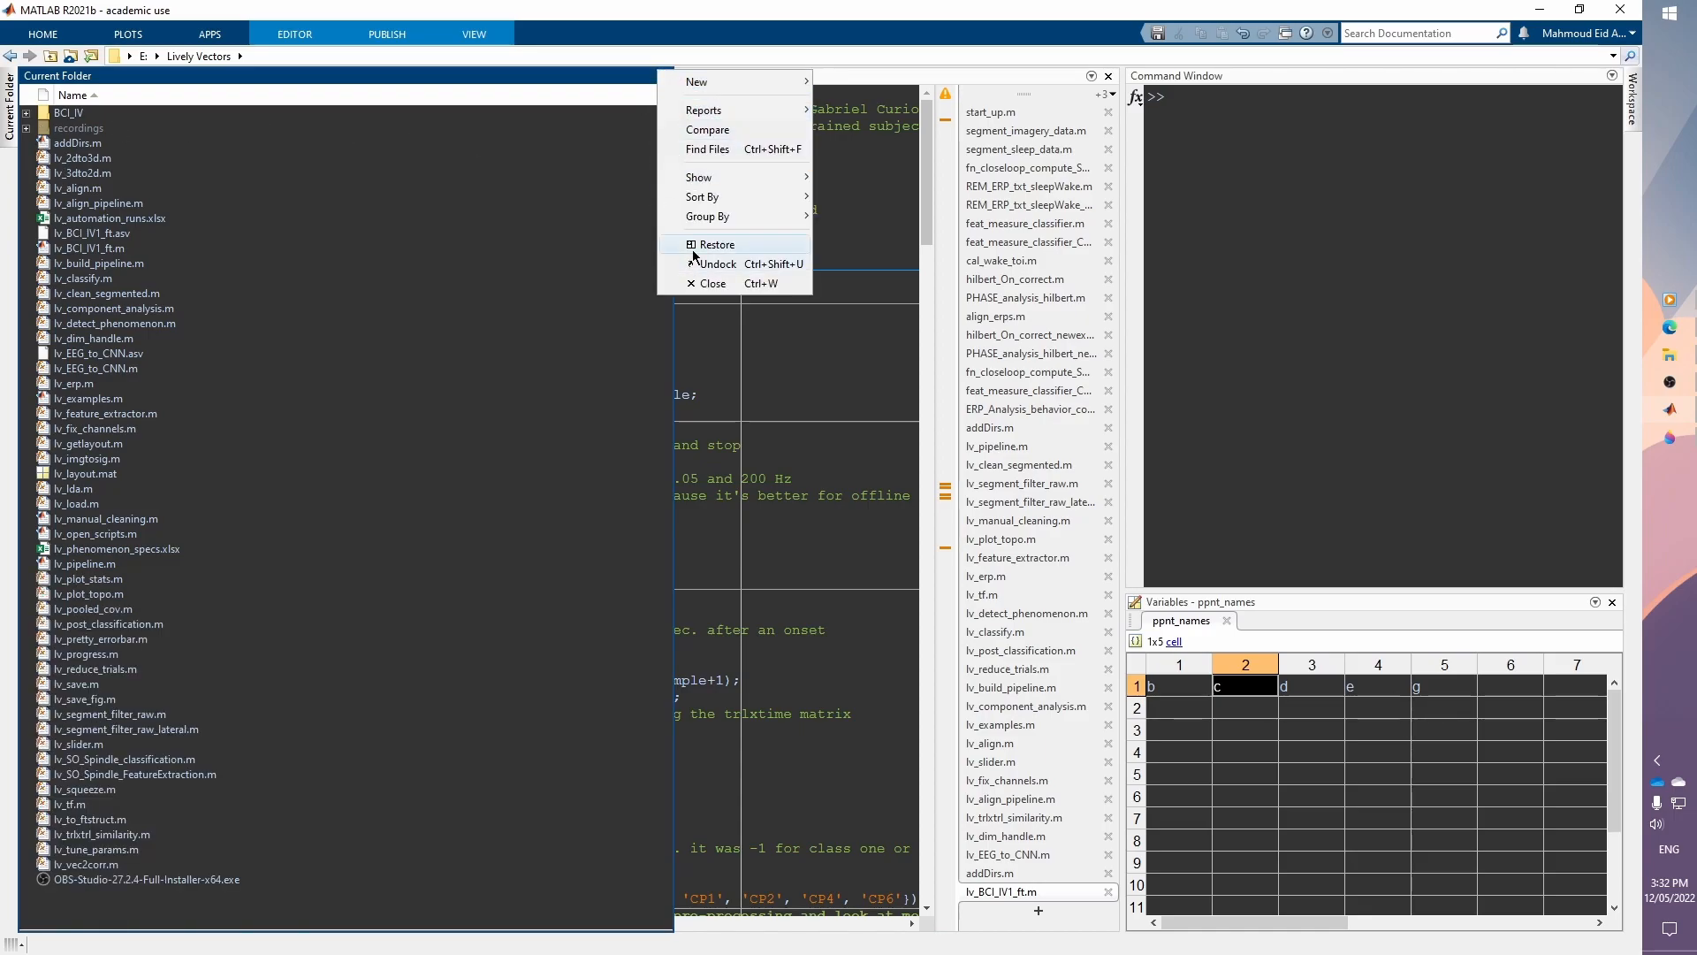
pyautogui.click(390, 369)
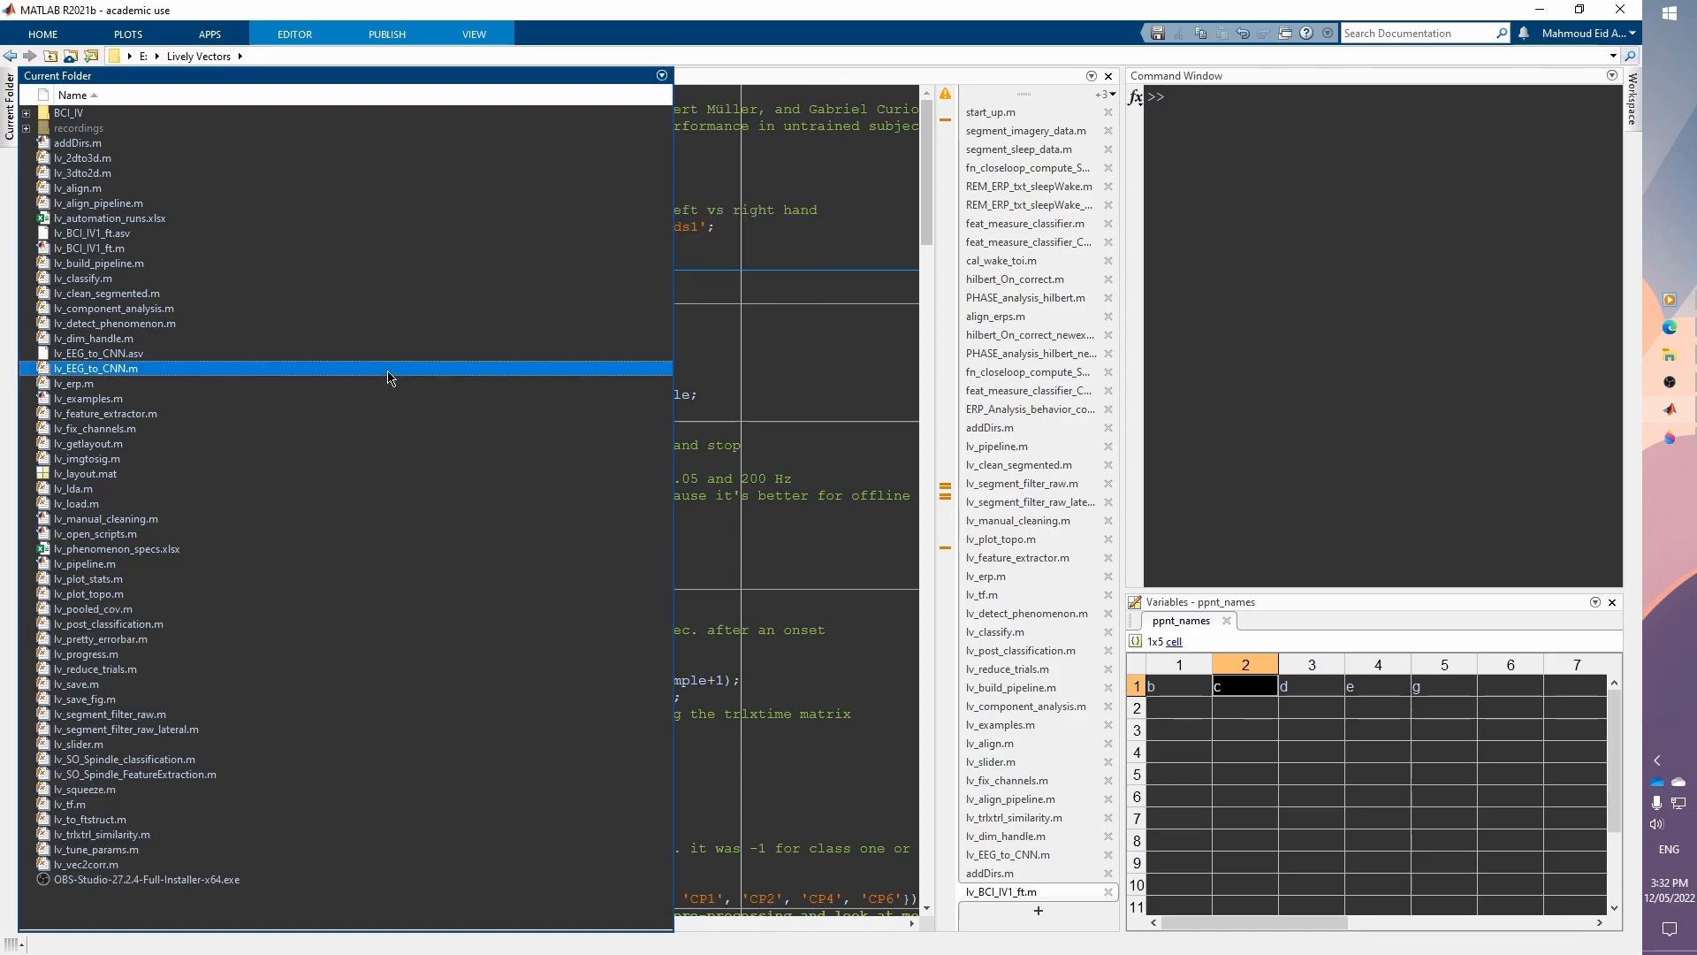
pyautogui.click(294, 279)
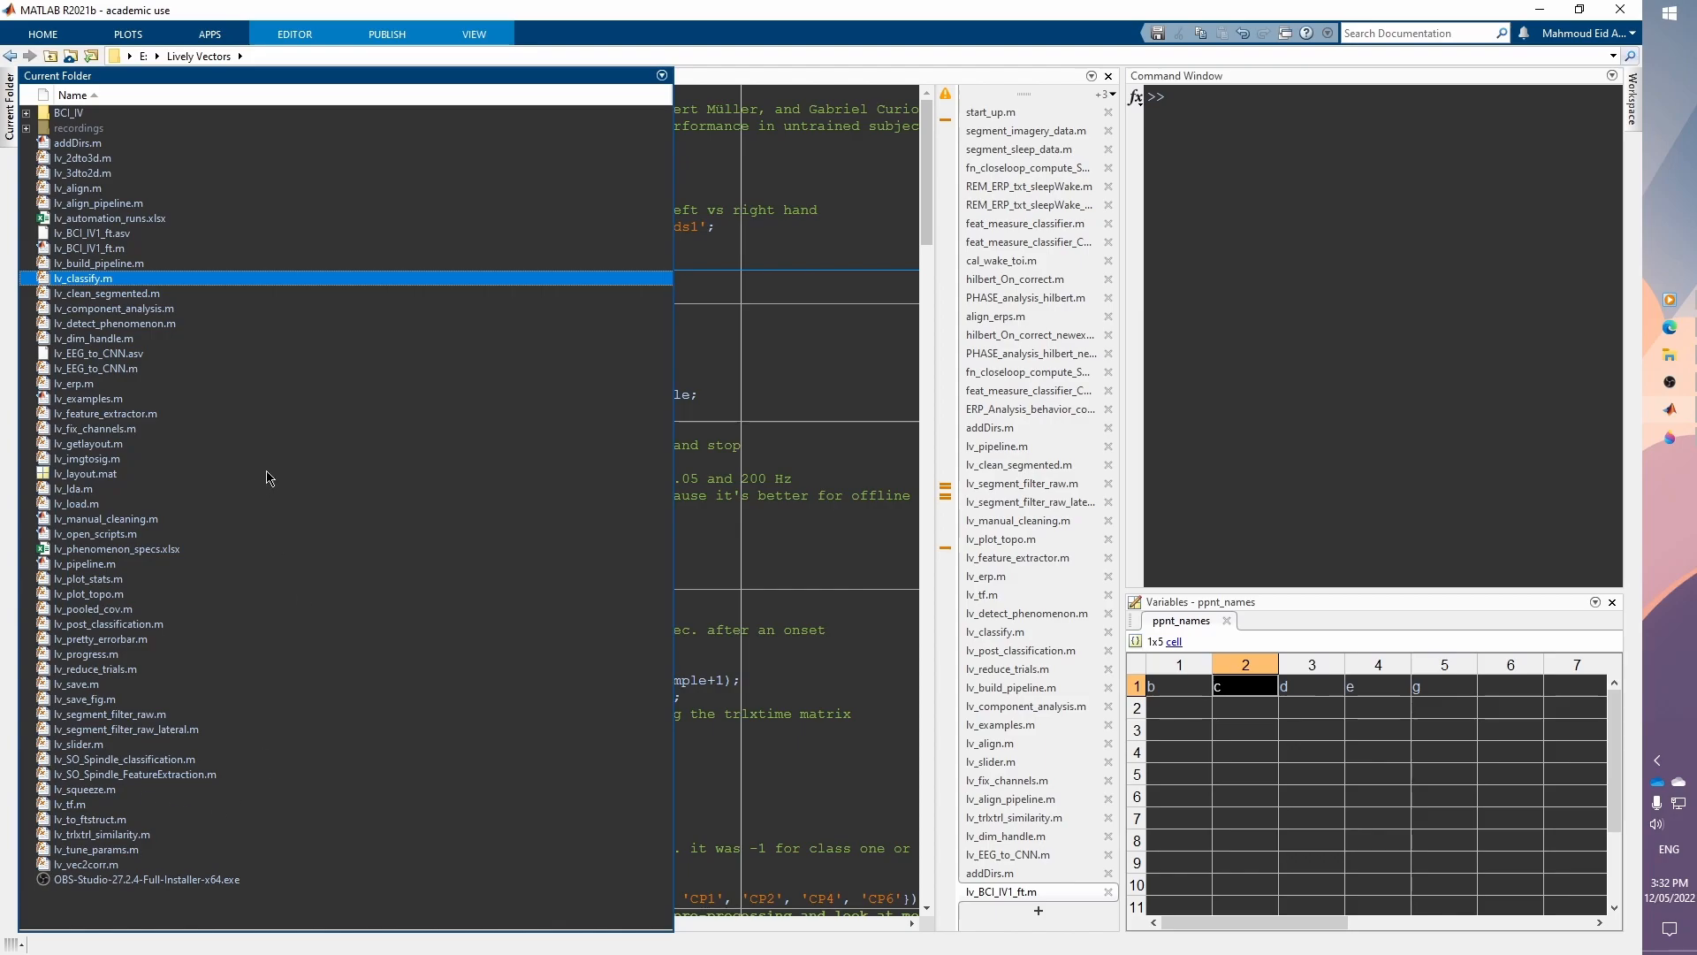
pyautogui.click(825, 239)
pyautogui.click(10, 107)
pyautogui.click(227, 204)
pyautogui.click(403, 428)
pyautogui.click(765, 278)
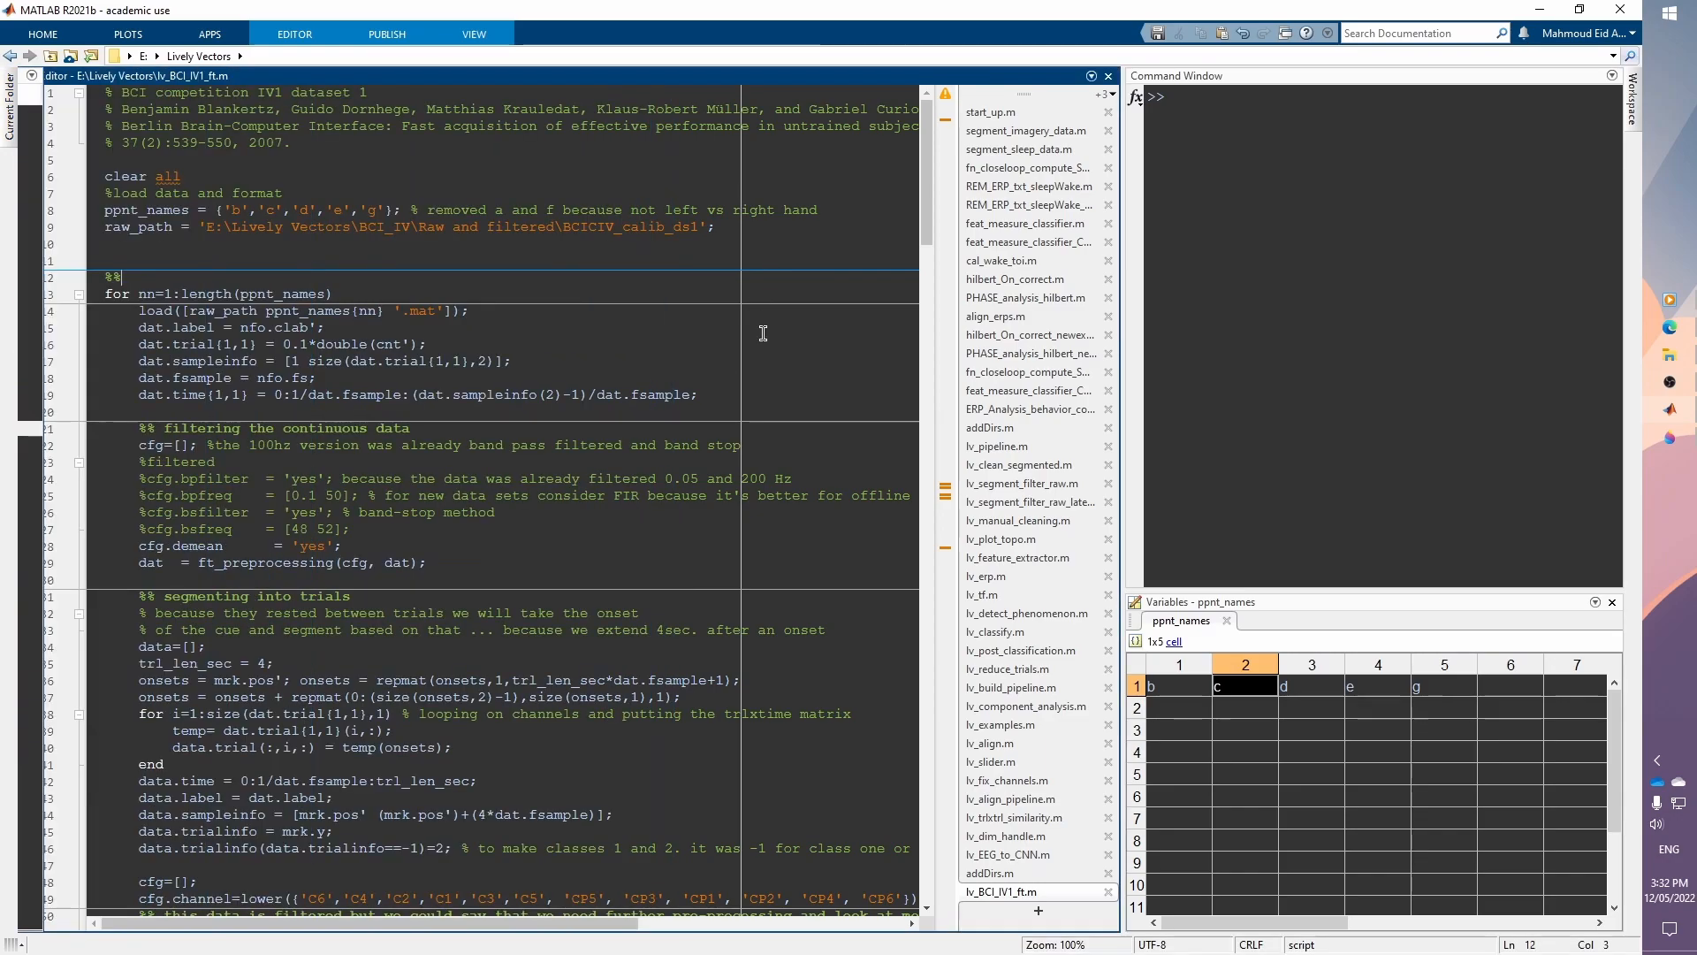
pyautogui.click(1635, 104)
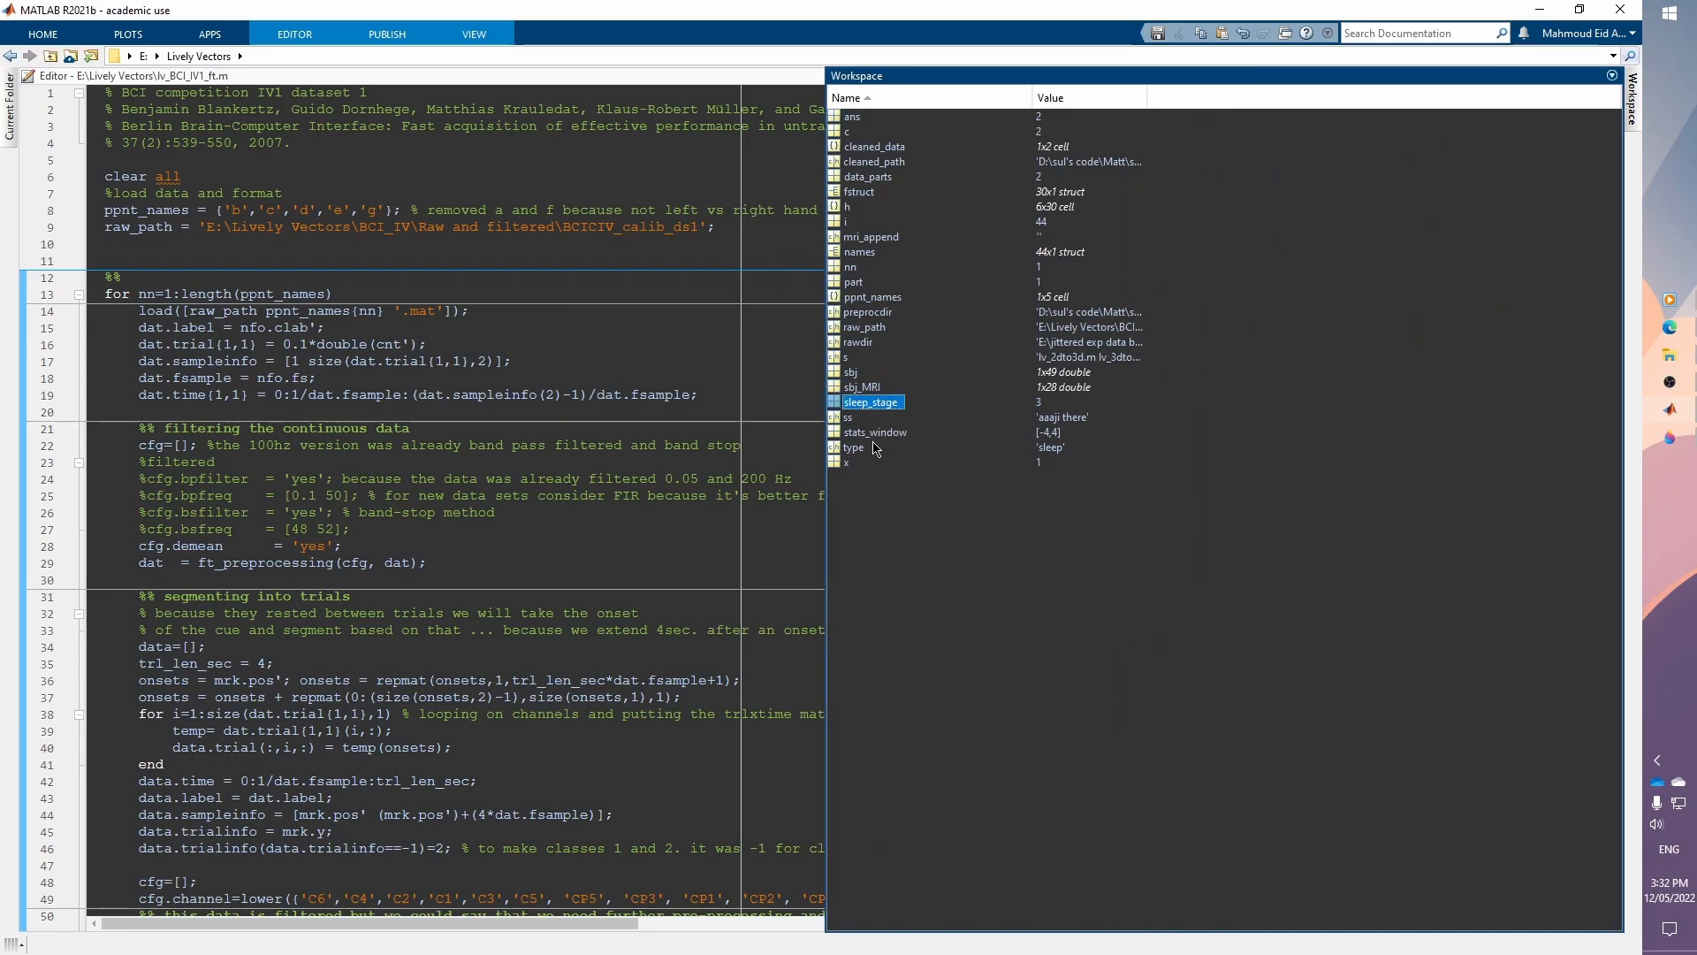
pyautogui.click(606, 254)
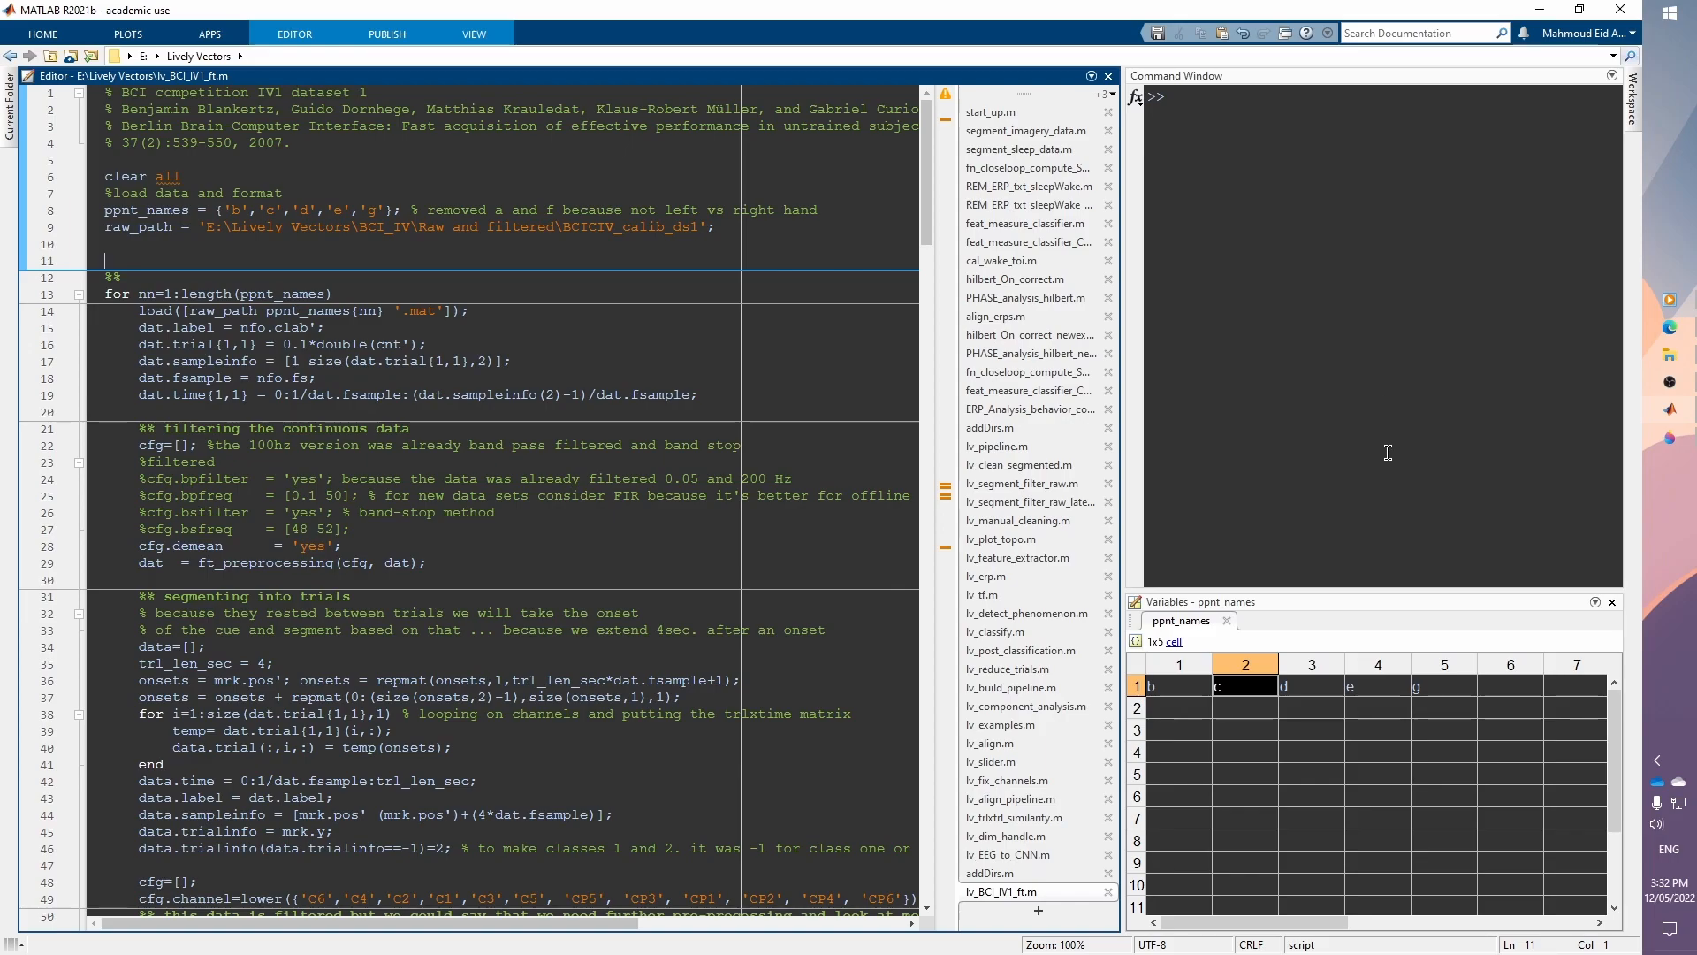
# Step: Inspect the entries of the ppnt_names cell array in the Variables editor
pyautogui.click(1186, 610)
pyautogui.click(1199, 693)
pyautogui.click(1241, 688)
pyautogui.click(1298, 690)
pyautogui.click(1364, 688)
pyautogui.click(1208, 693)
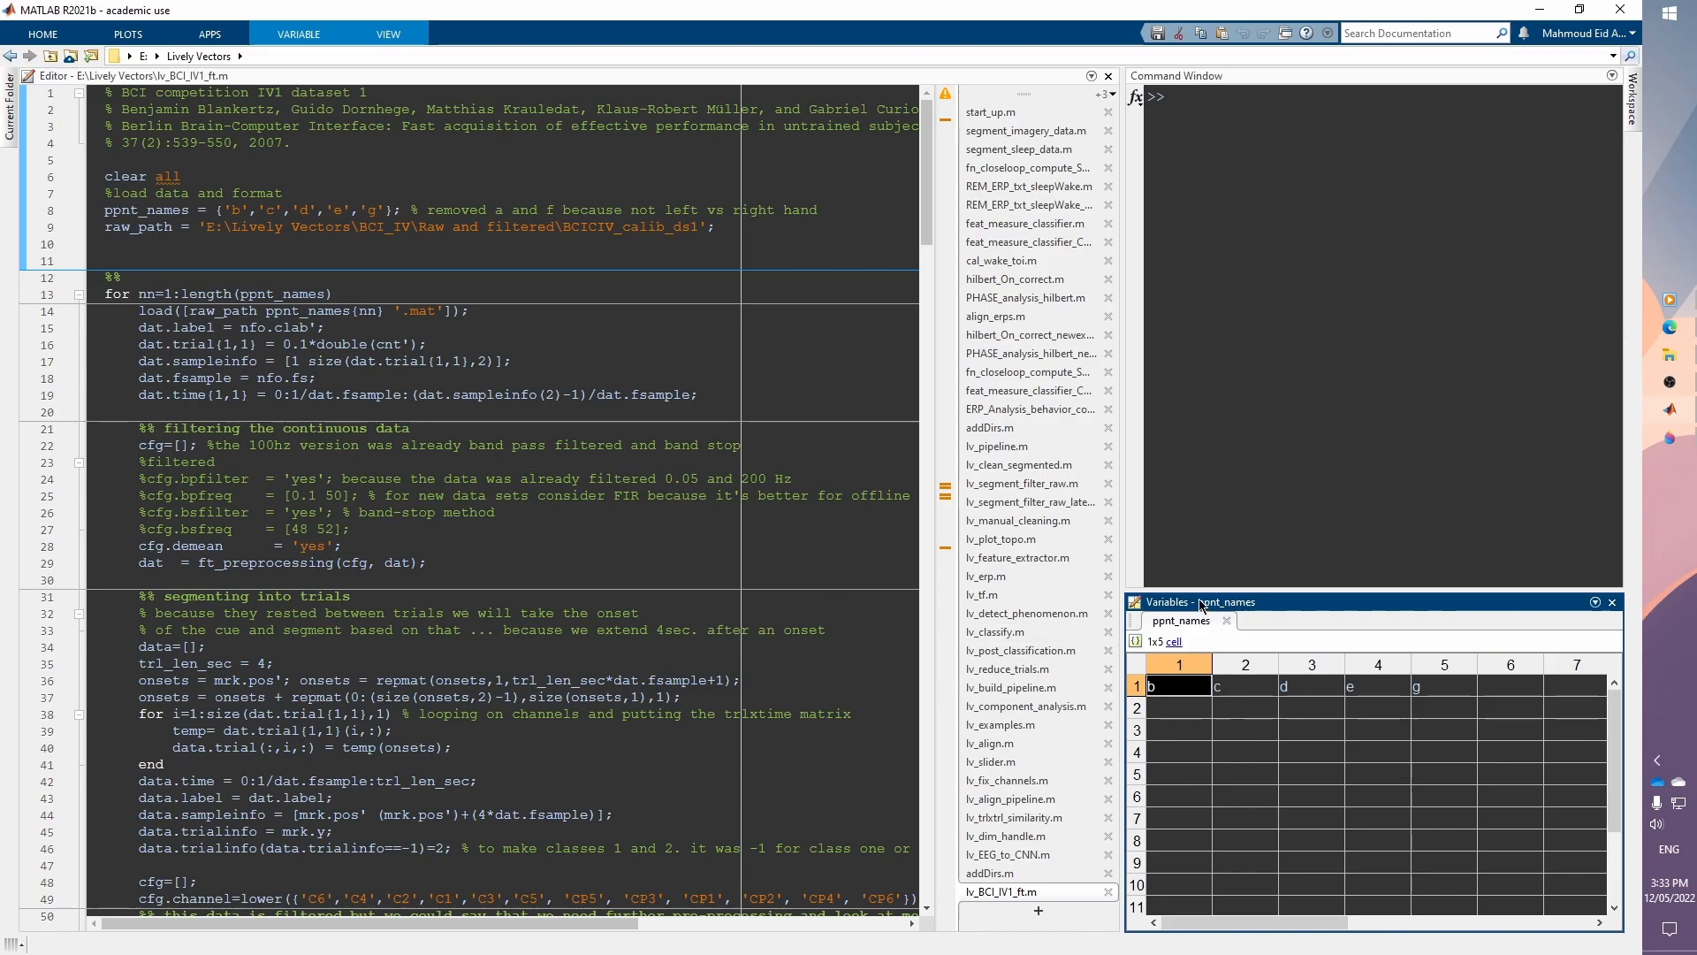
# Step: Dock the Variables editor as a tab beside the script editor and switch between the two tabs
pyautogui.moveTo(1202, 605); pyautogui.dragTo(351, 227)
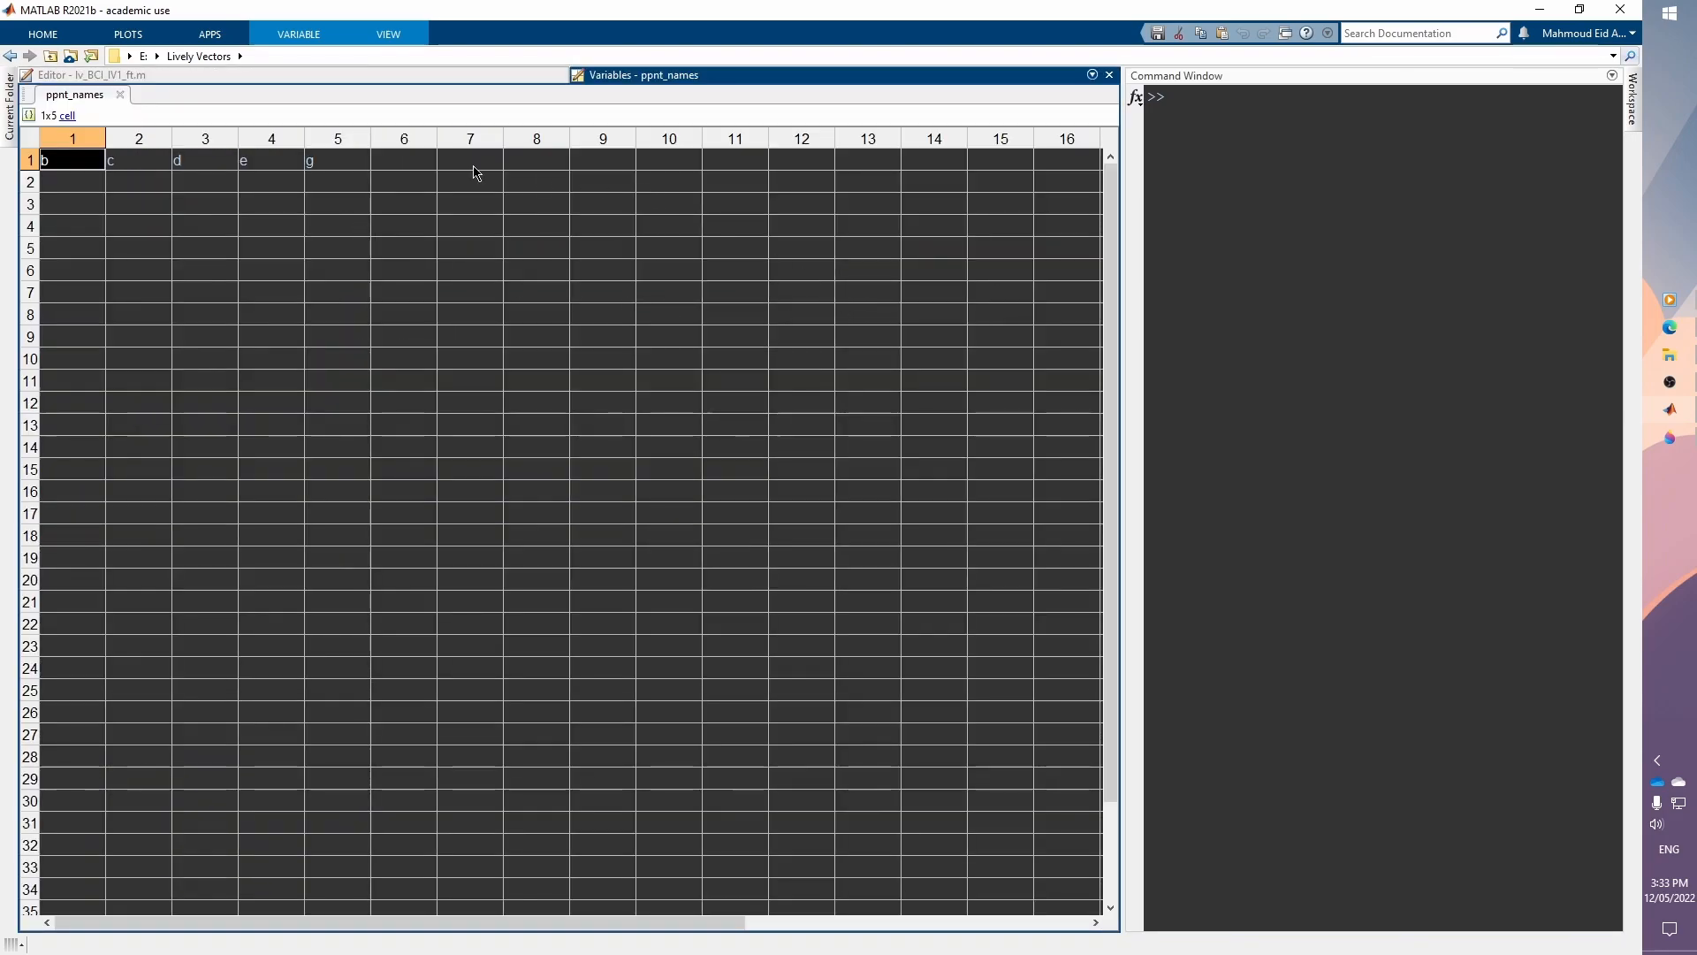
pyautogui.click(318, 76)
pyautogui.click(722, 77)
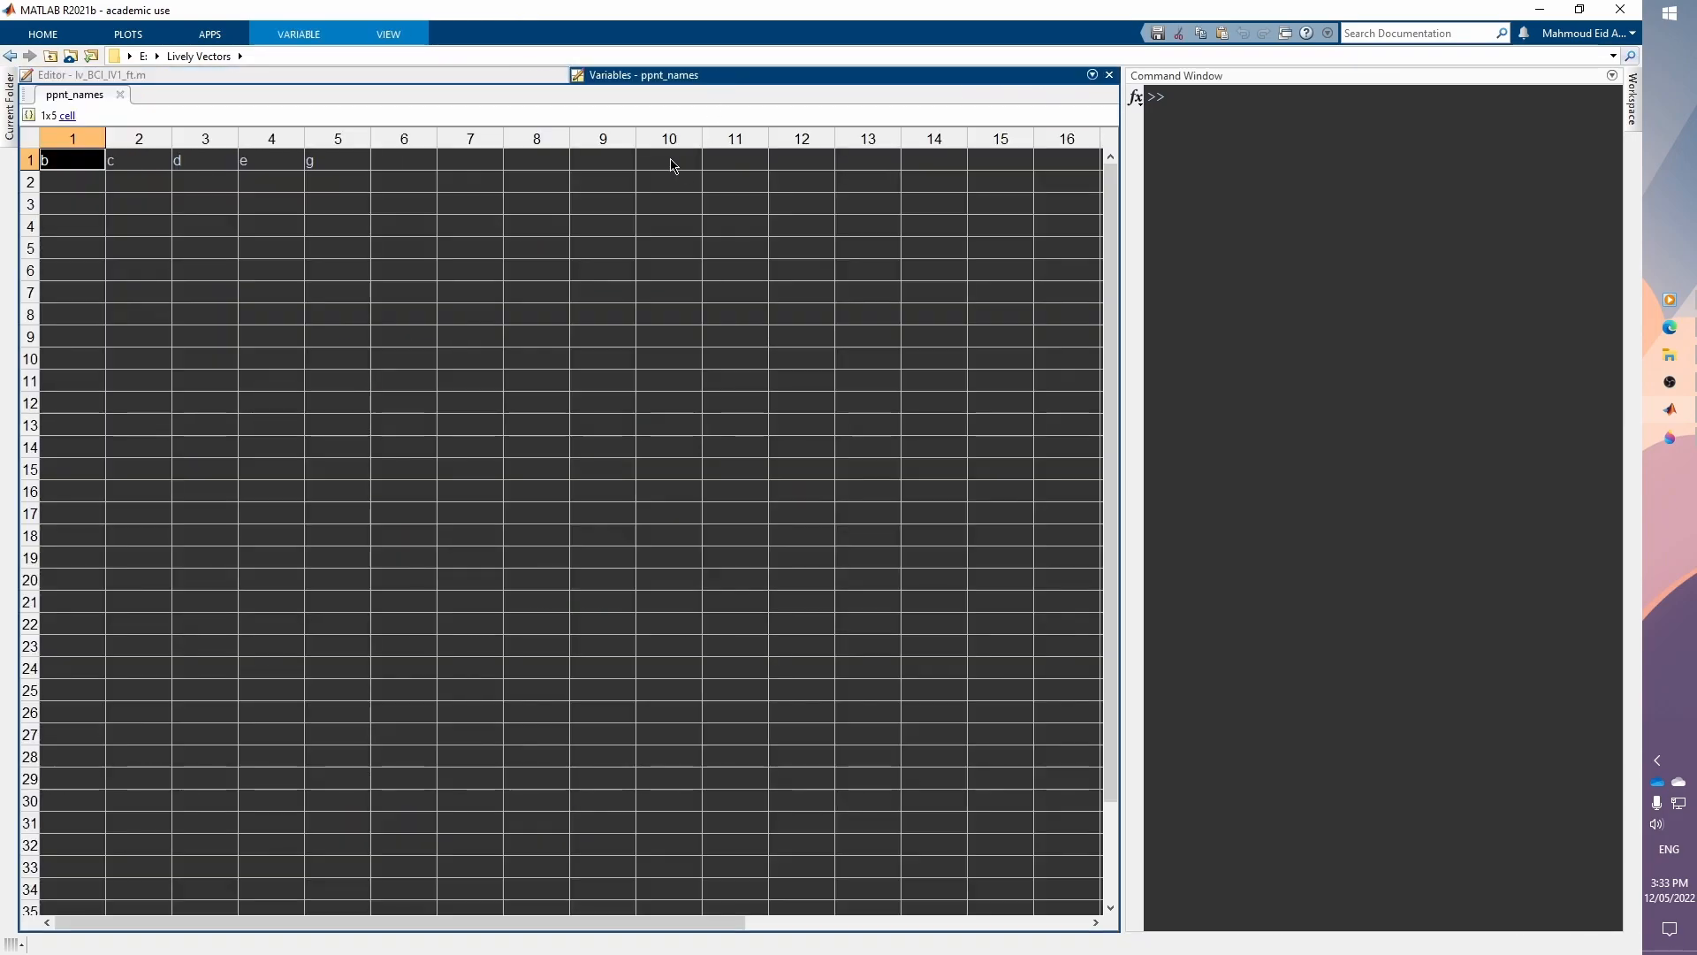
pyautogui.click(416, 77)
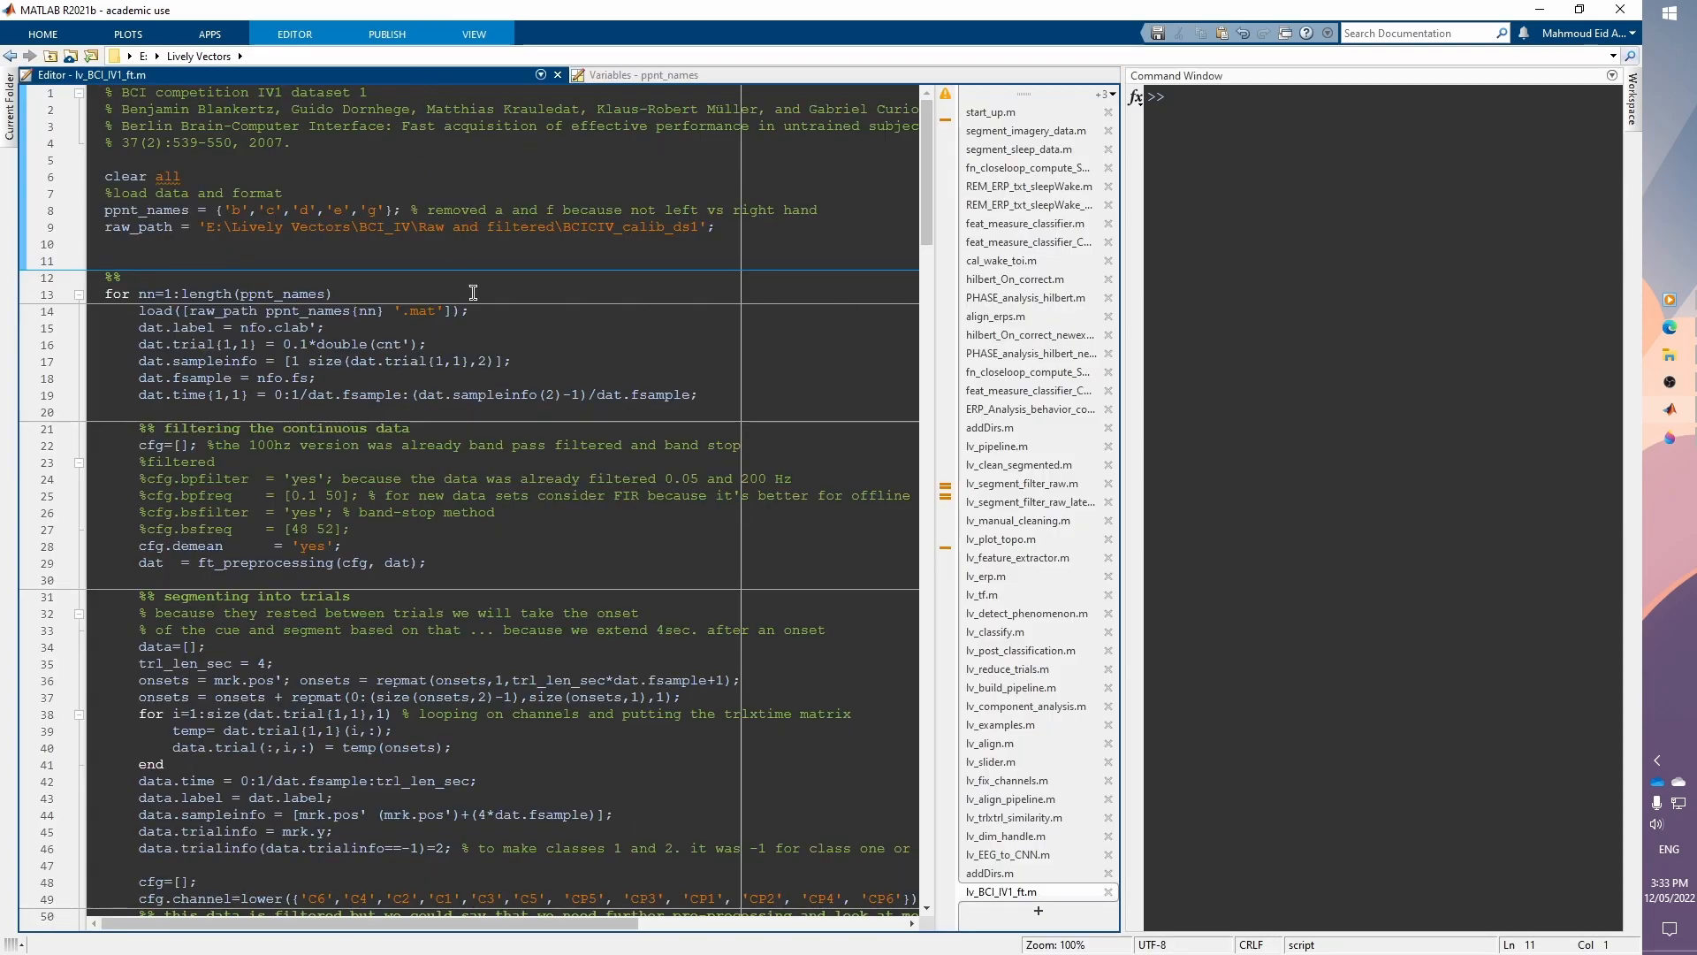
pyautogui.click(349, 244)
pyautogui.click(694, 76)
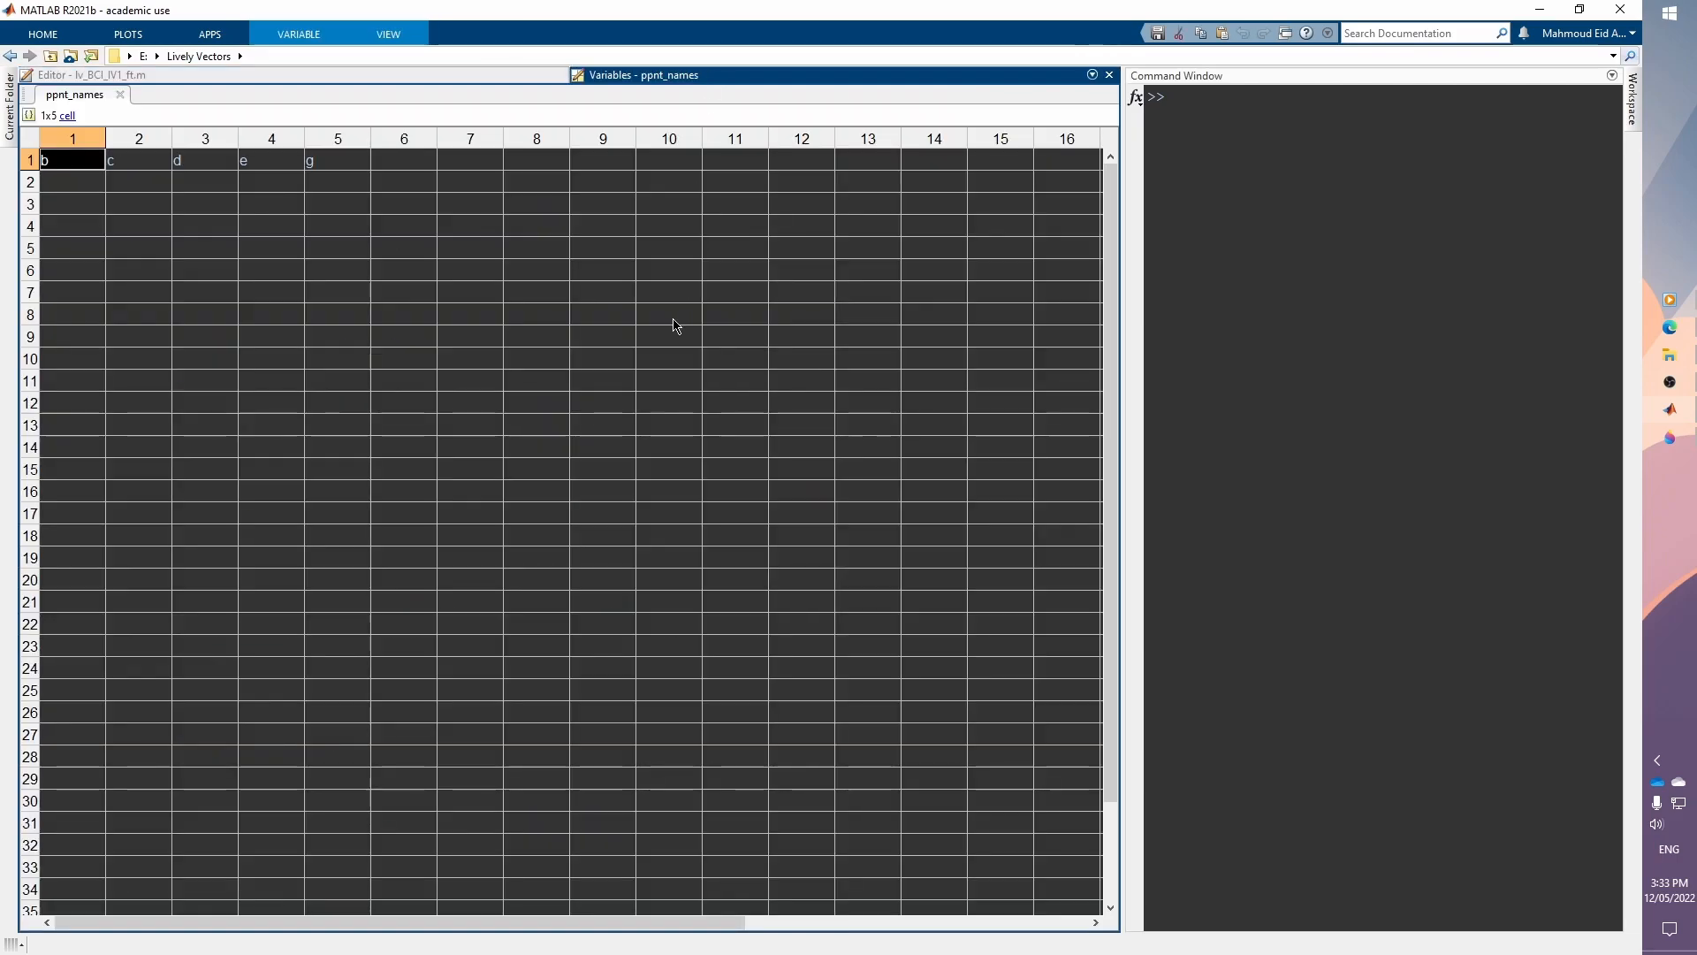
# Step: Redock the Variables editor below the Command Window and resize the divider between them
pyautogui.moveTo(672, 77); pyautogui.dragTo(1467, 865)
pyautogui.moveTo(1238, 359); pyautogui.dragTo(1326, 603)
pyautogui.click(252, 262)
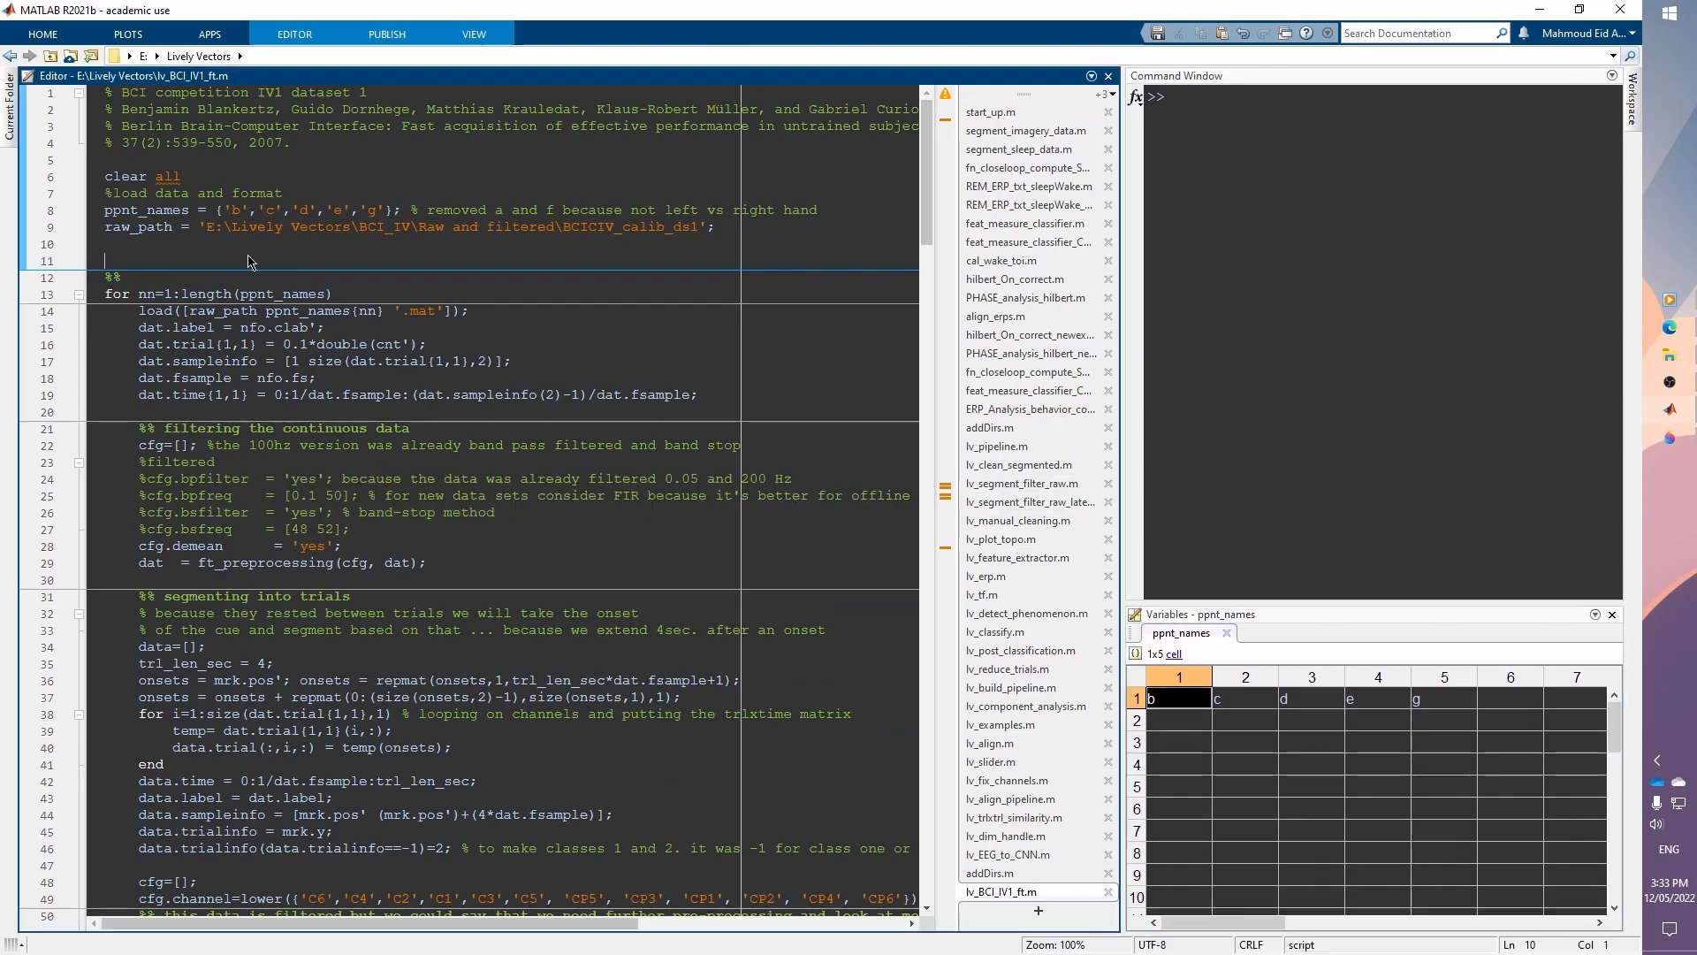
# Step: Dock the Variables editor into the script area again and switch back and forth between its tab and the script
pyautogui.moveTo(1184, 615); pyautogui.dragTo(944, 251)
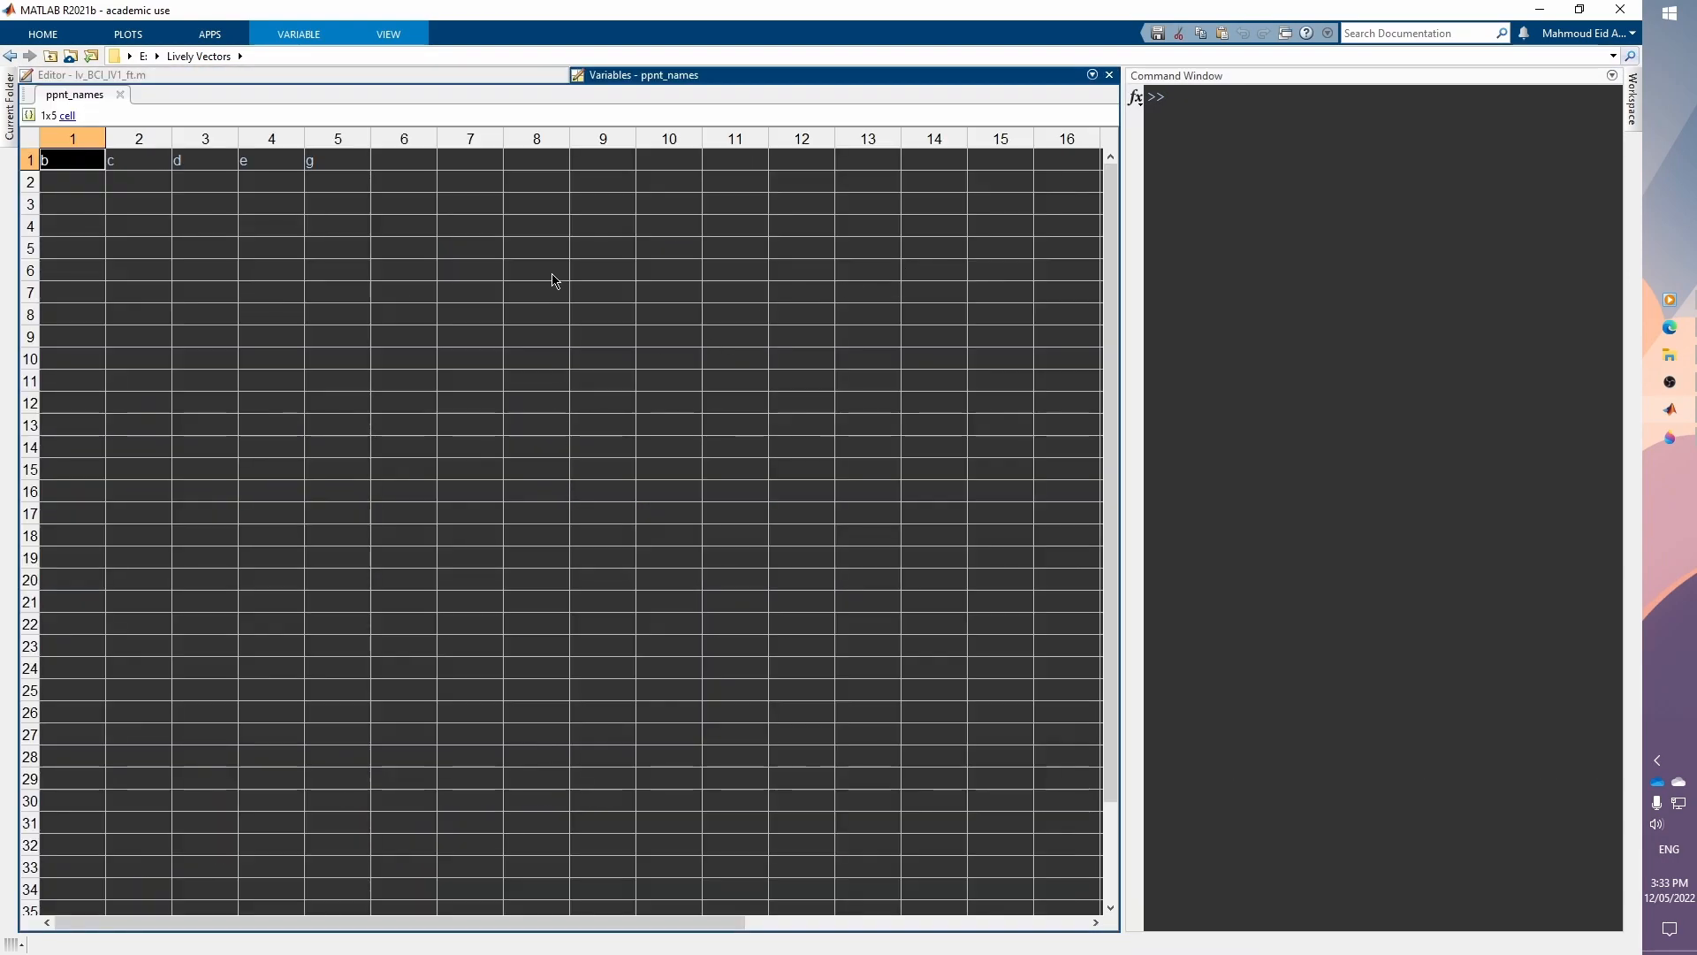
pyautogui.click(355, 74)
pyautogui.click(612, 78)
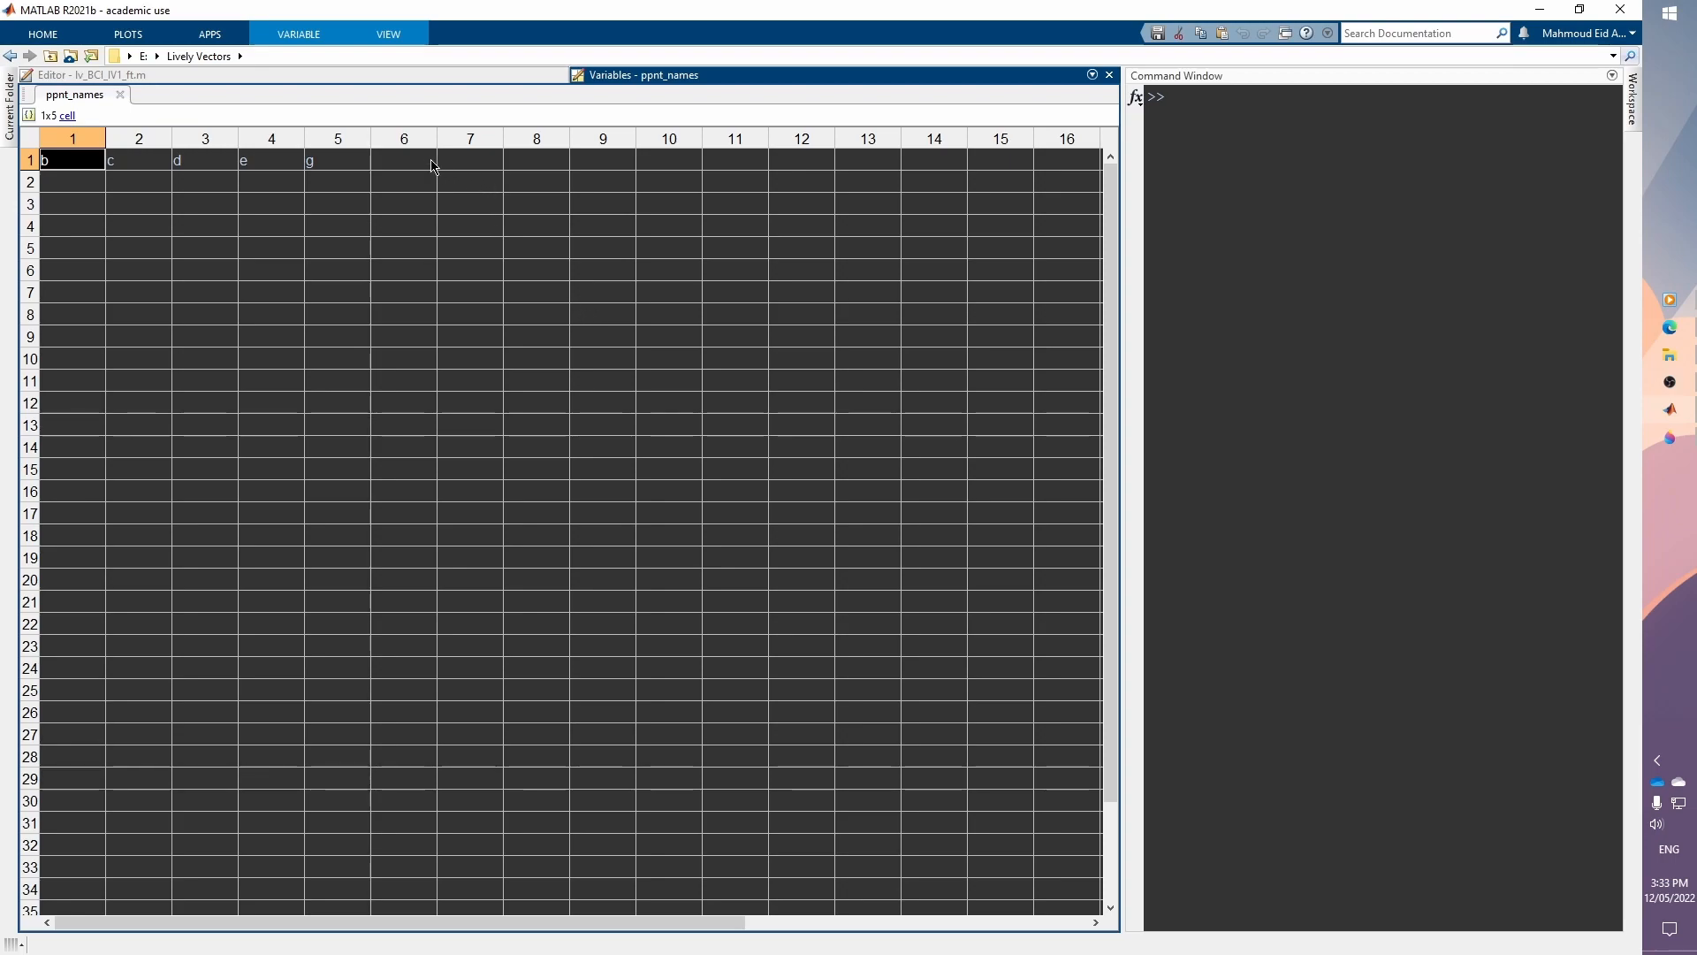
pyautogui.click(402, 76)
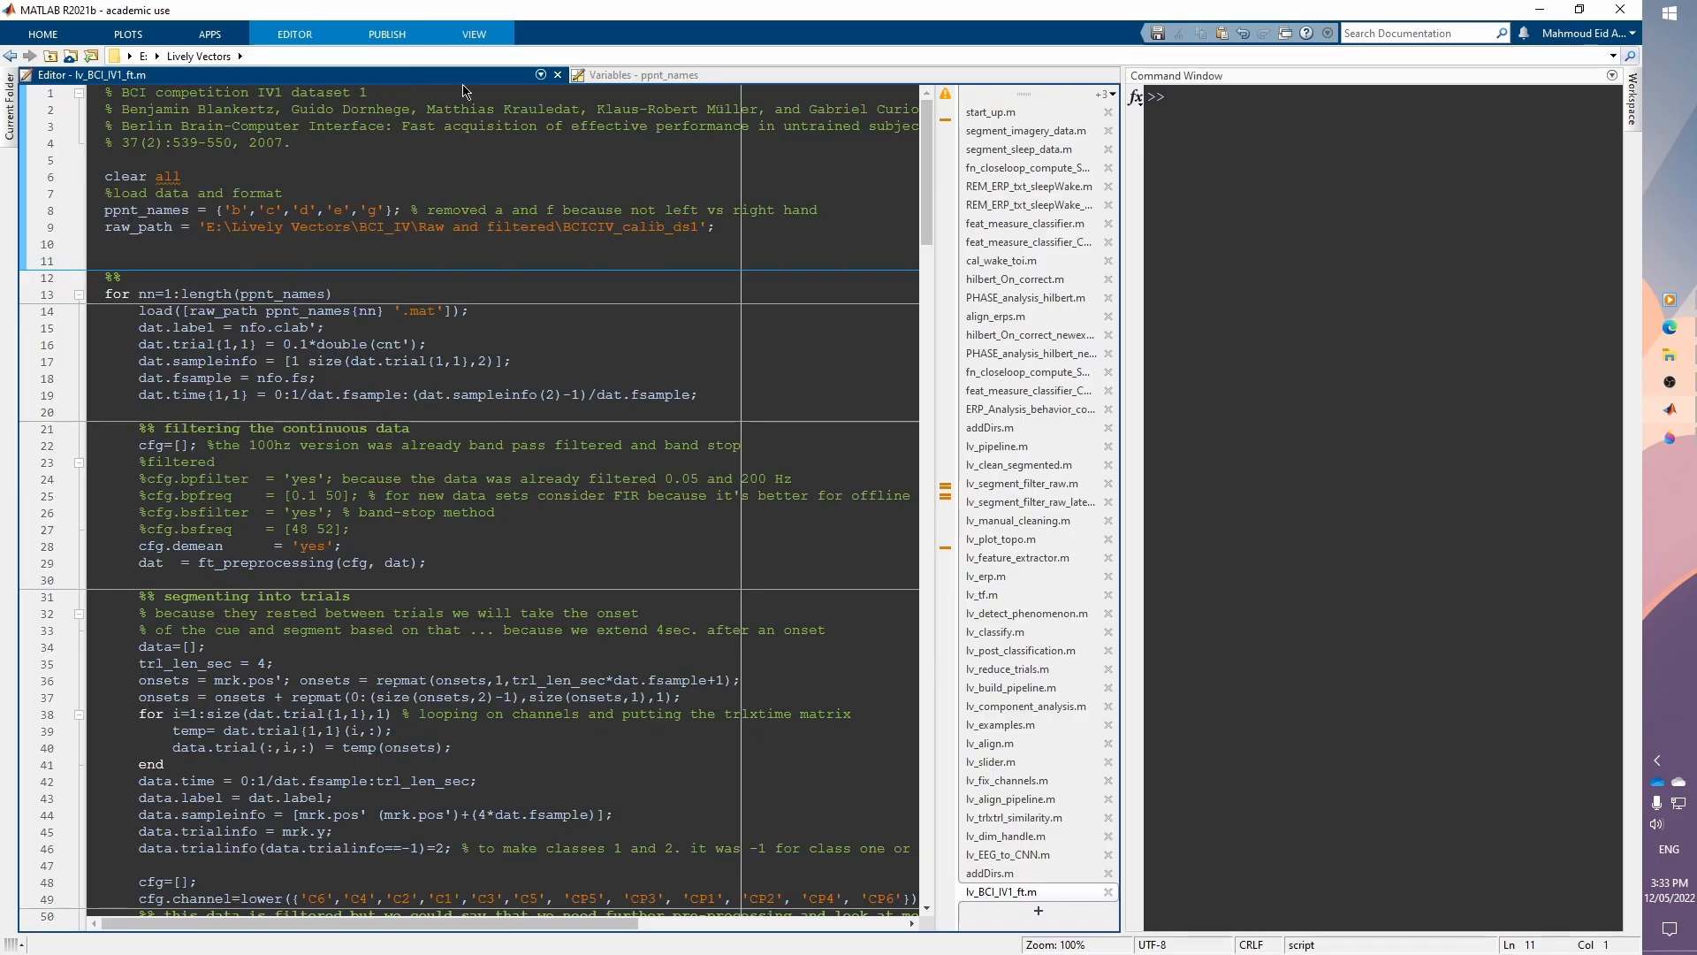
pyautogui.click(746, 76)
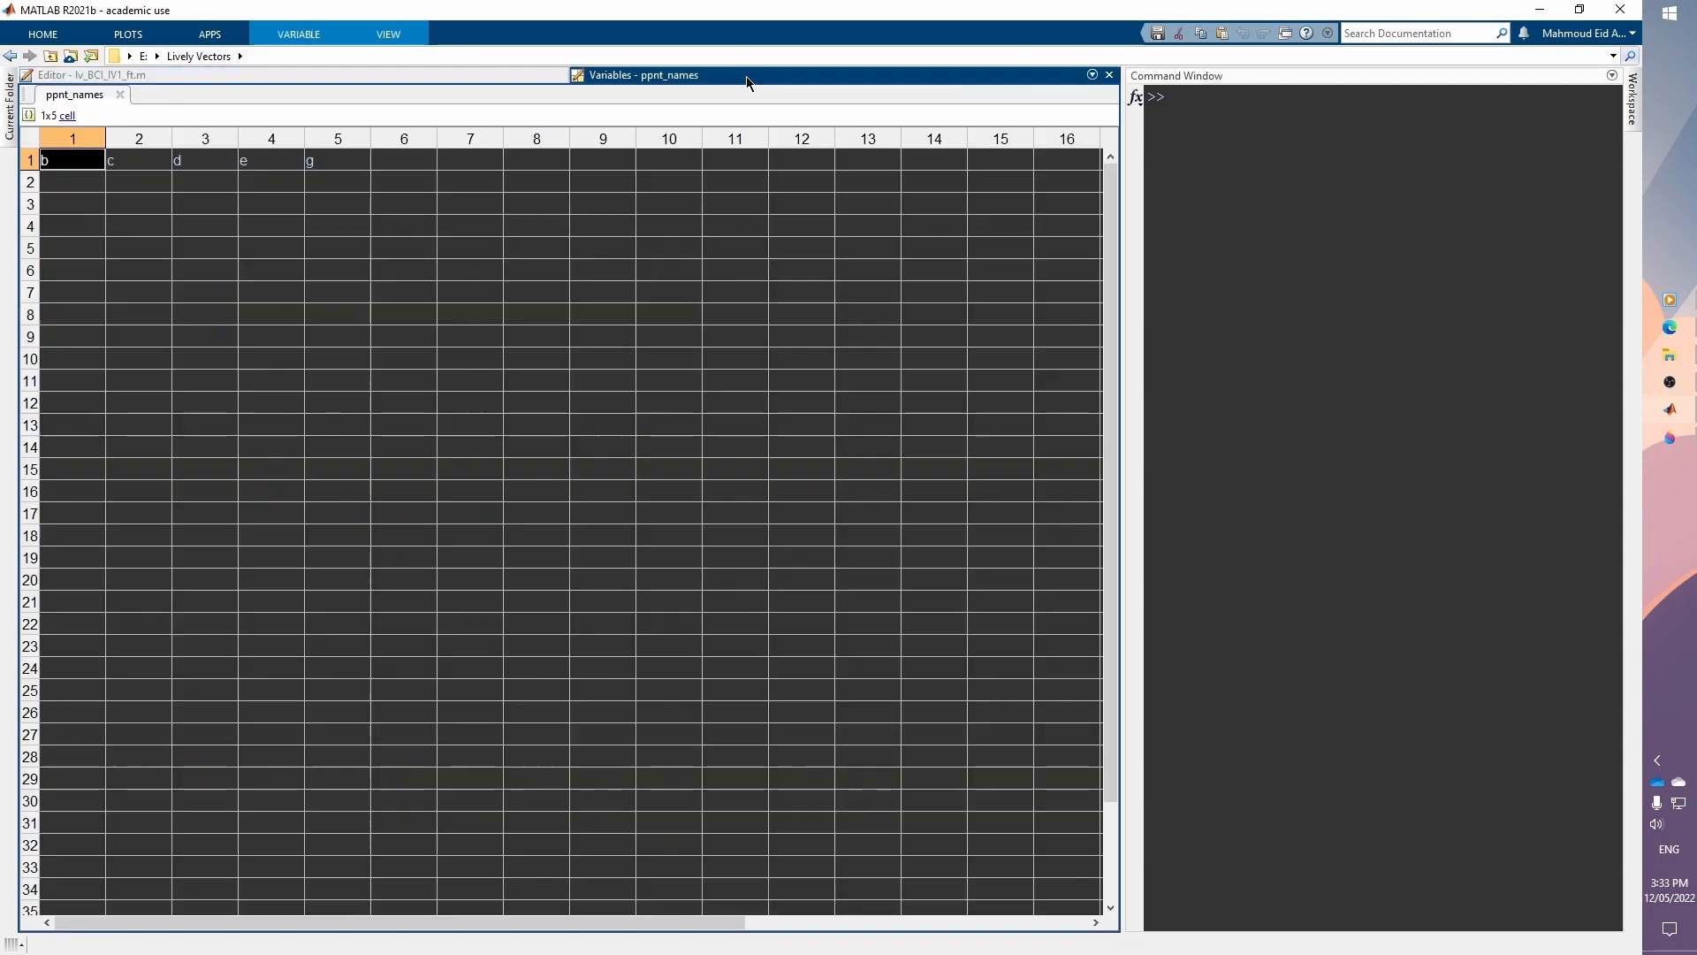
pyautogui.click(221, 163)
pyautogui.click(132, 163)
pyautogui.click(62, 164)
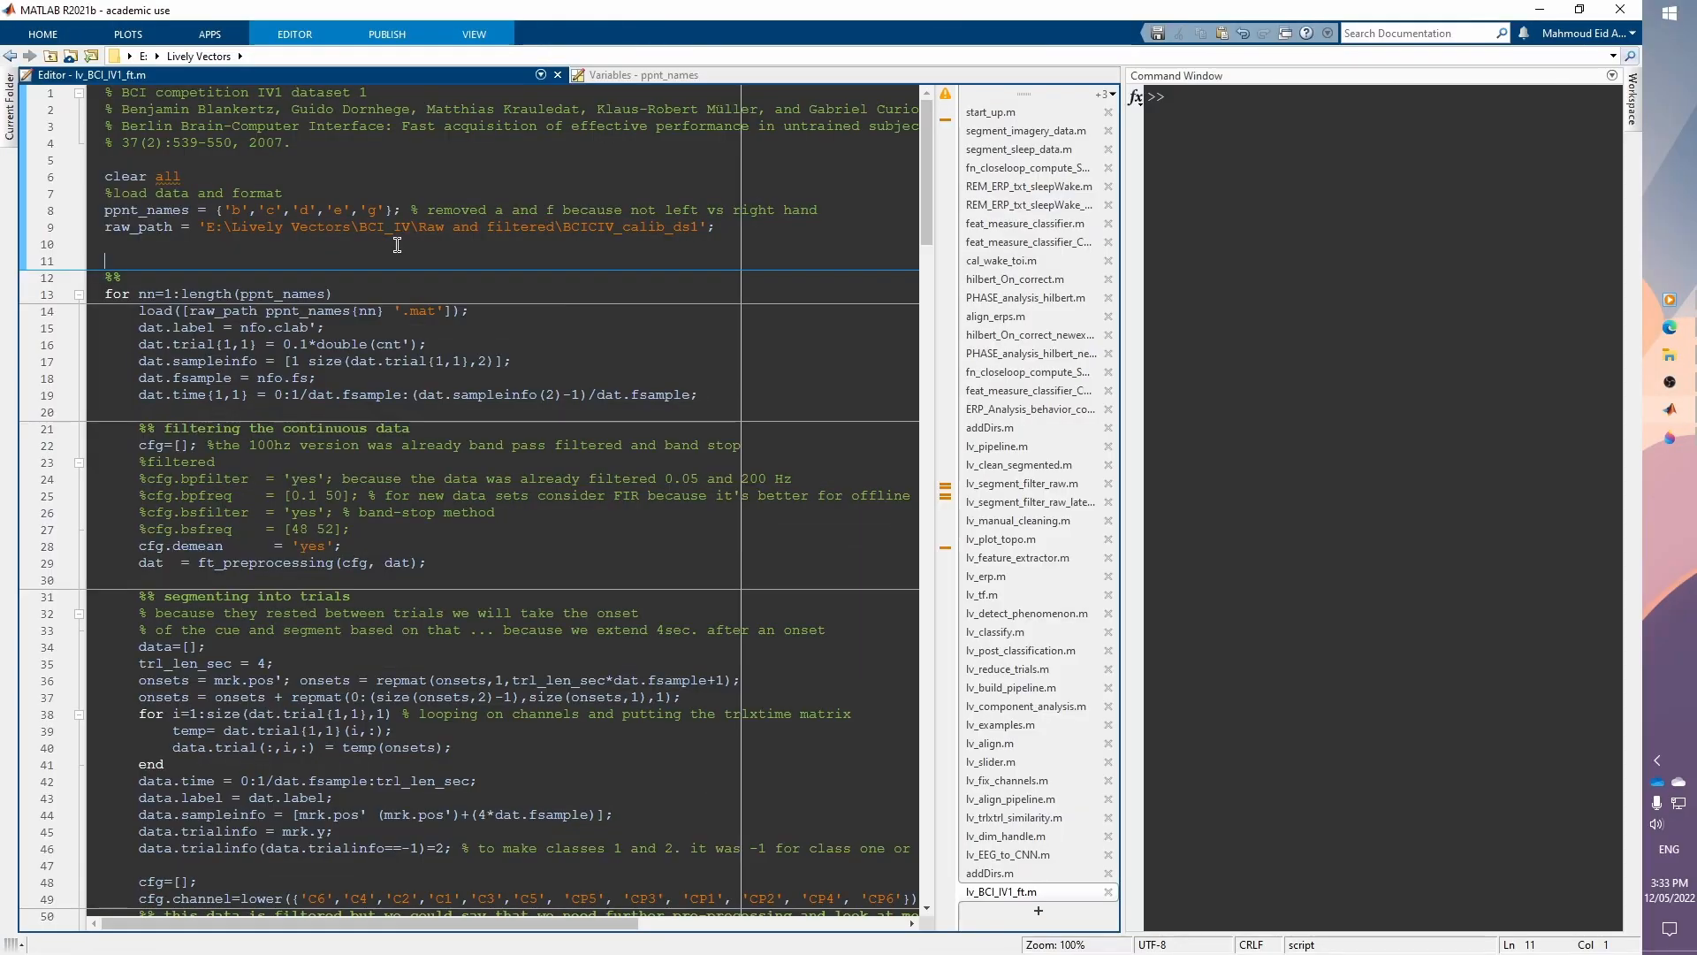
pyautogui.click(621, 78)
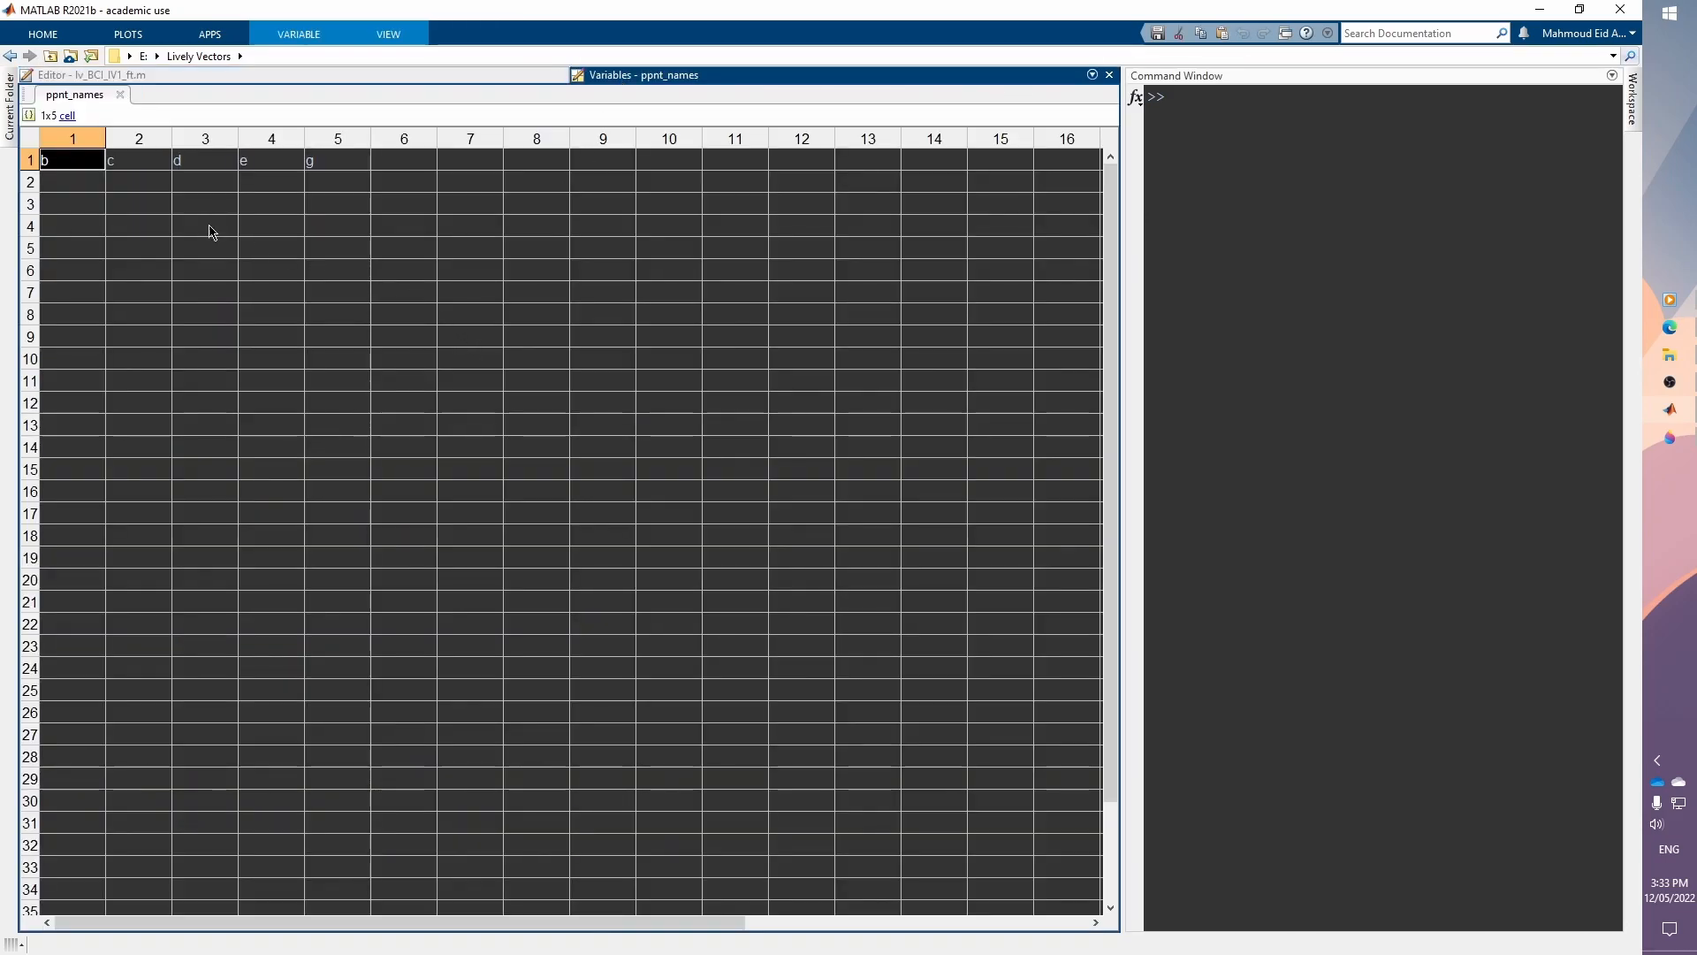
pyautogui.click(223, 77)
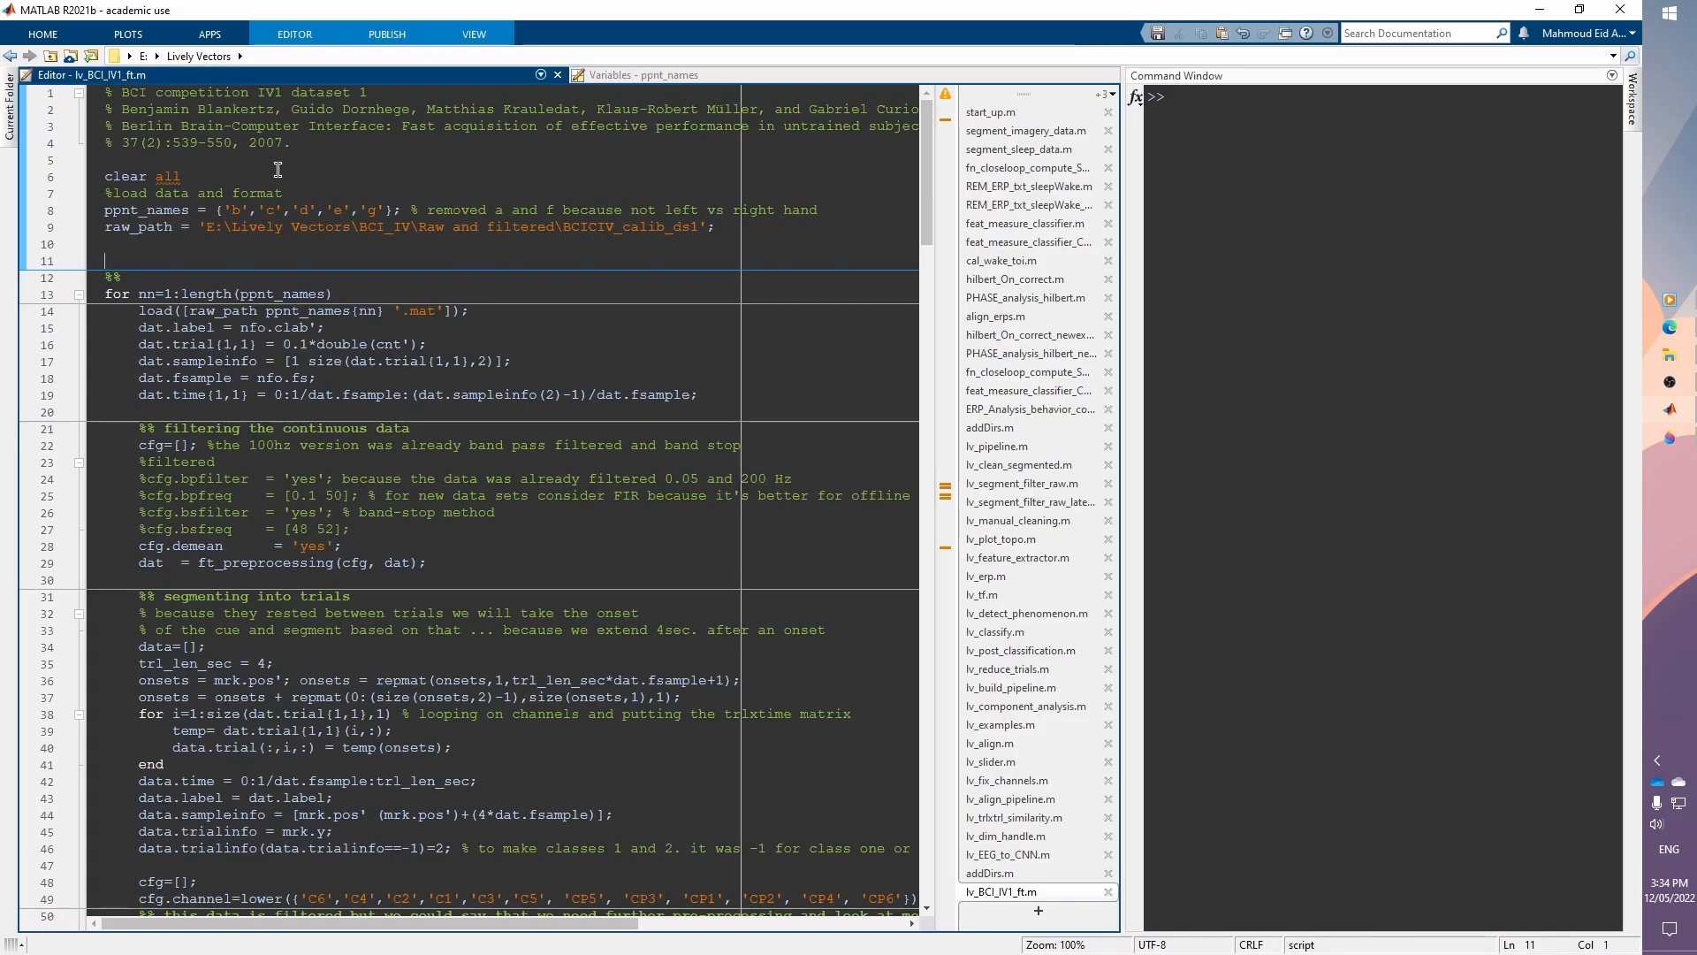
pyautogui.click(637, 76)
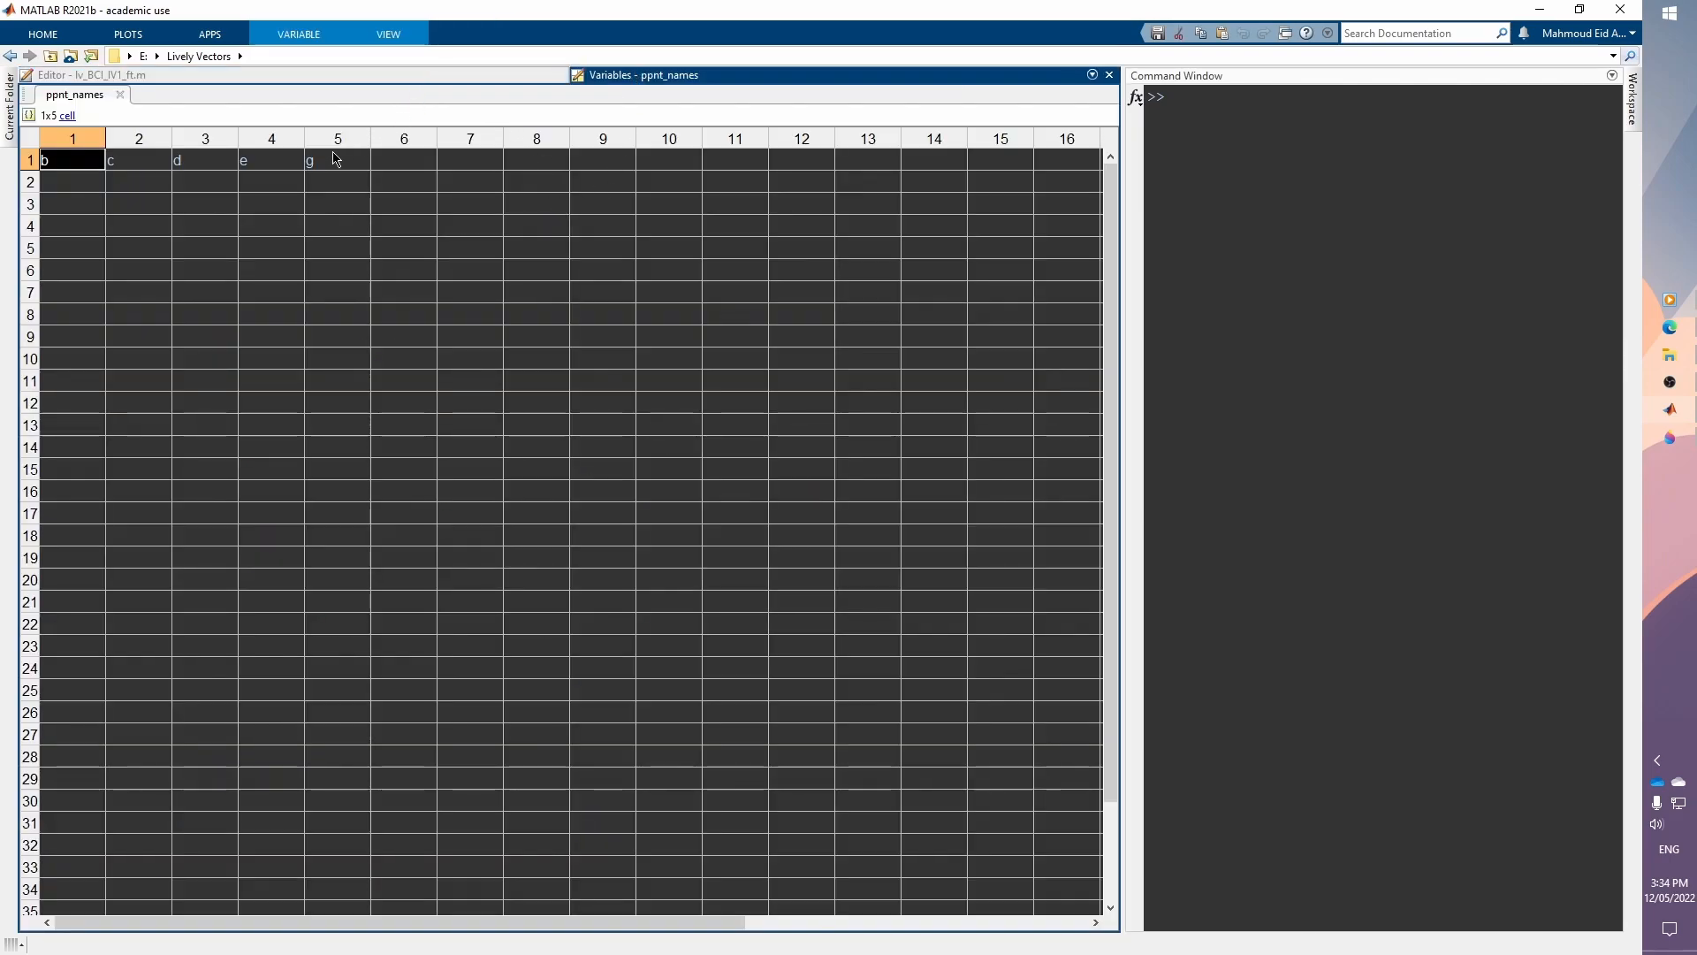
pyautogui.click(296, 77)
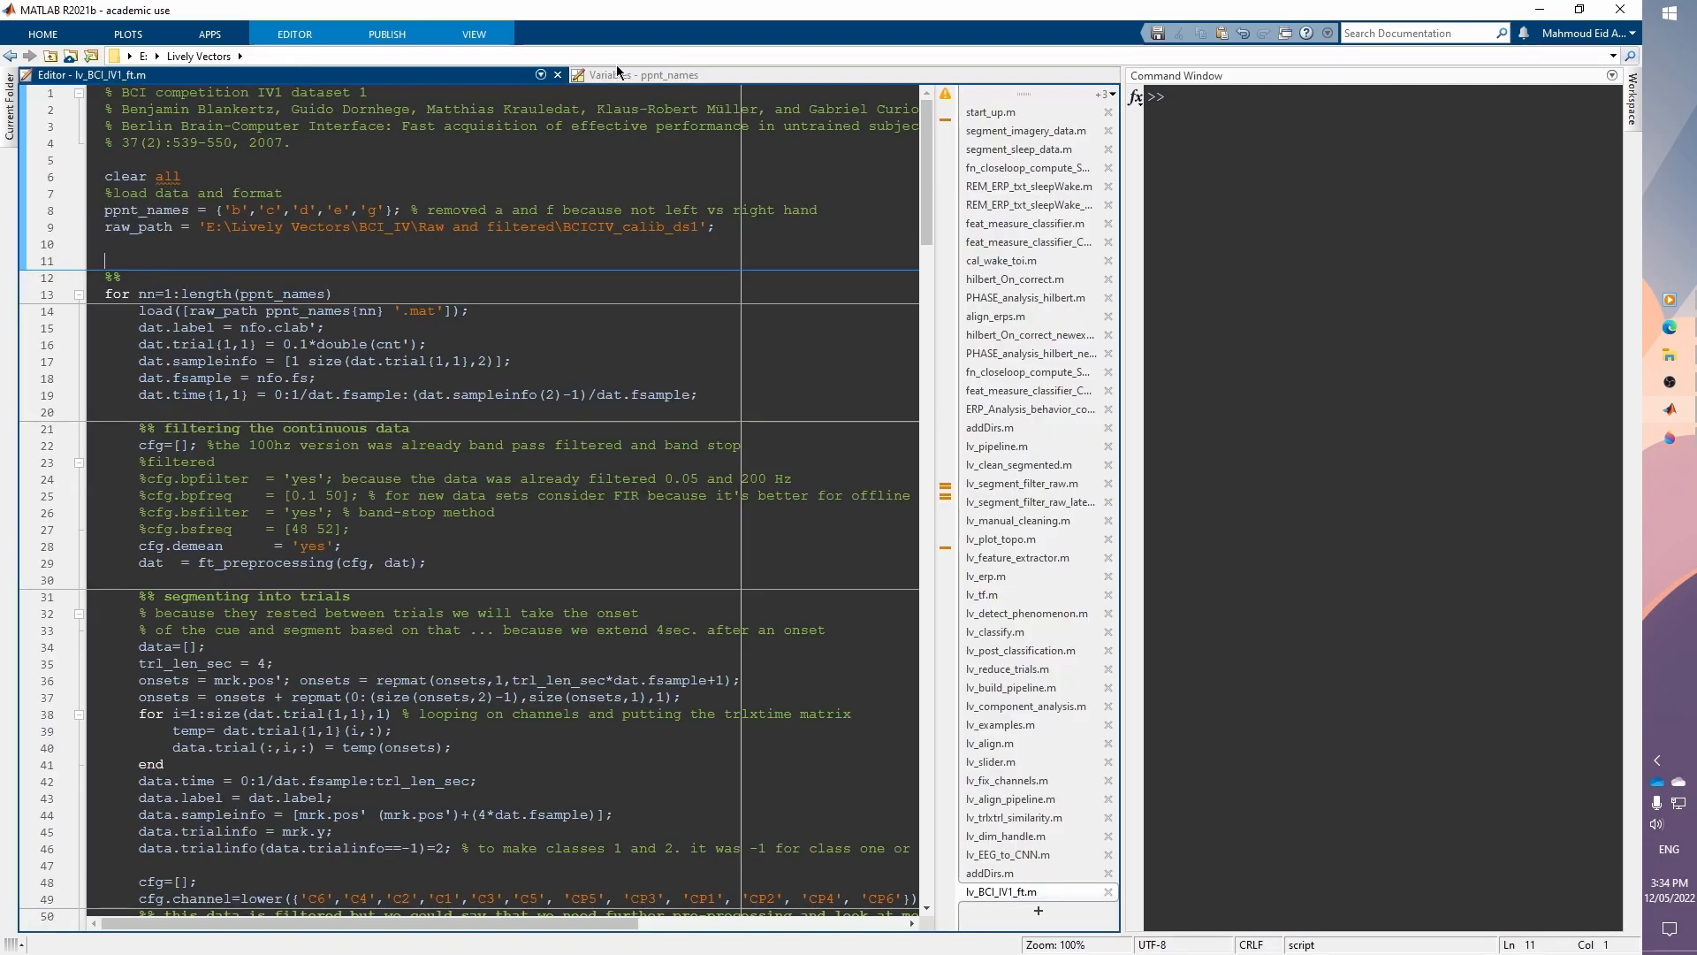
# Step: Redock the Variables editor under the Command Window, shrink it, and widen the Command Window column
pyautogui.moveTo(601, 76); pyautogui.dragTo(1462, 864)
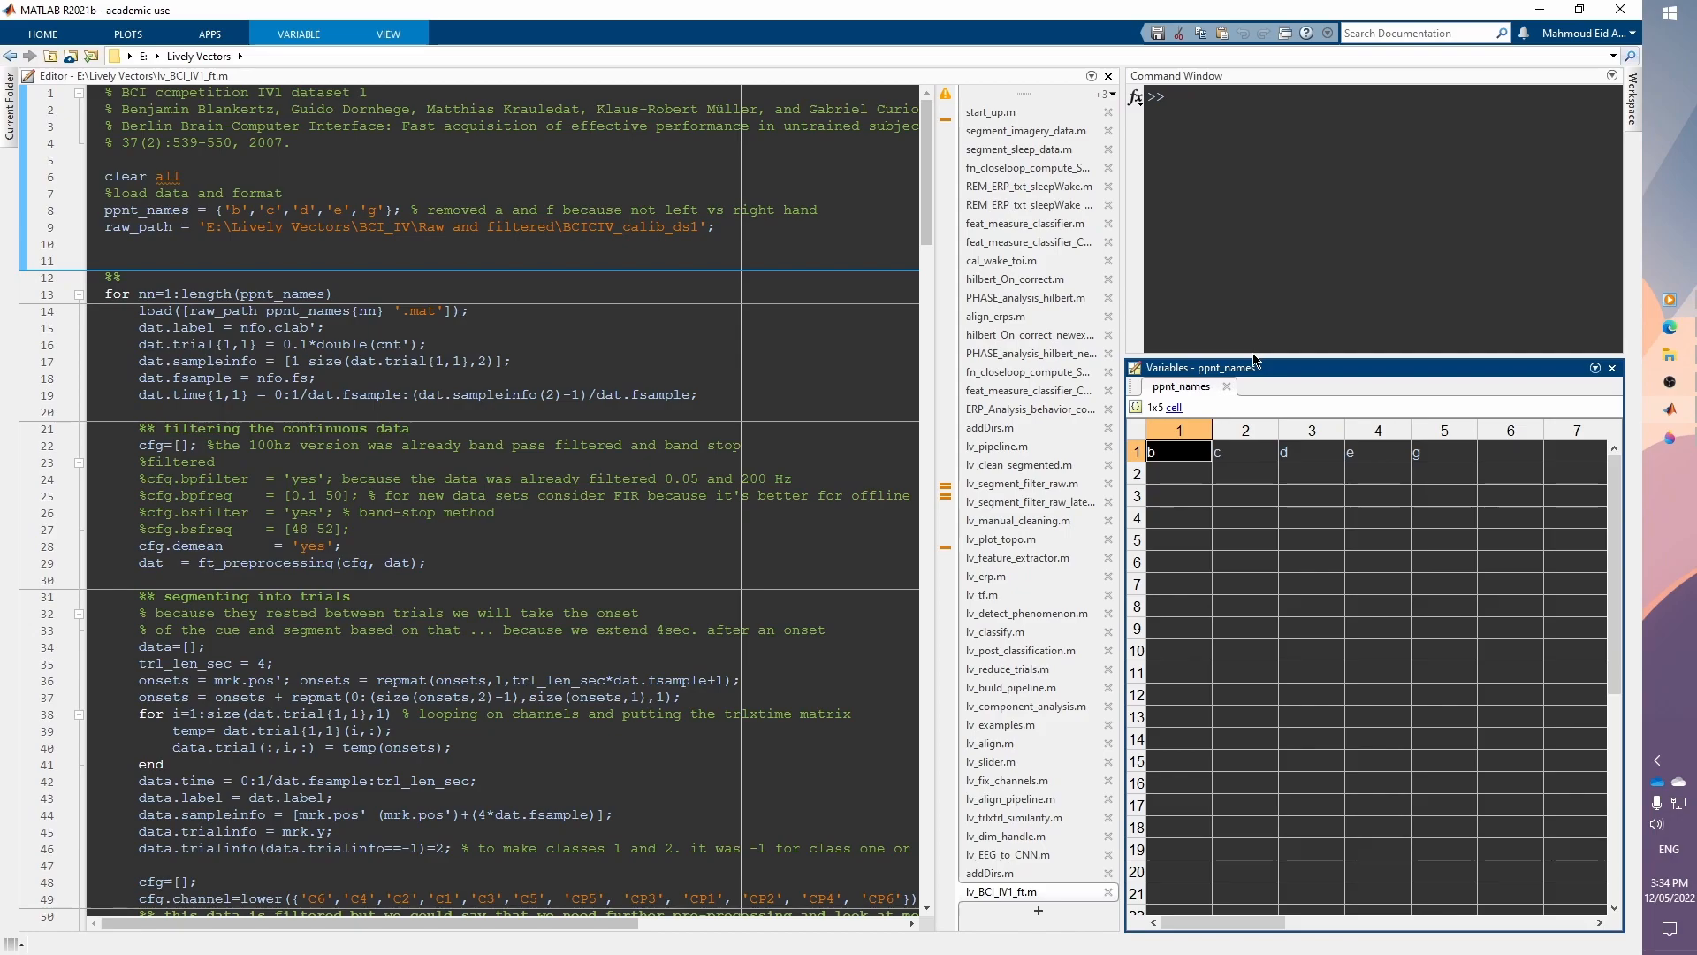
pyautogui.moveTo(1266, 357); pyautogui.dragTo(1334, 583)
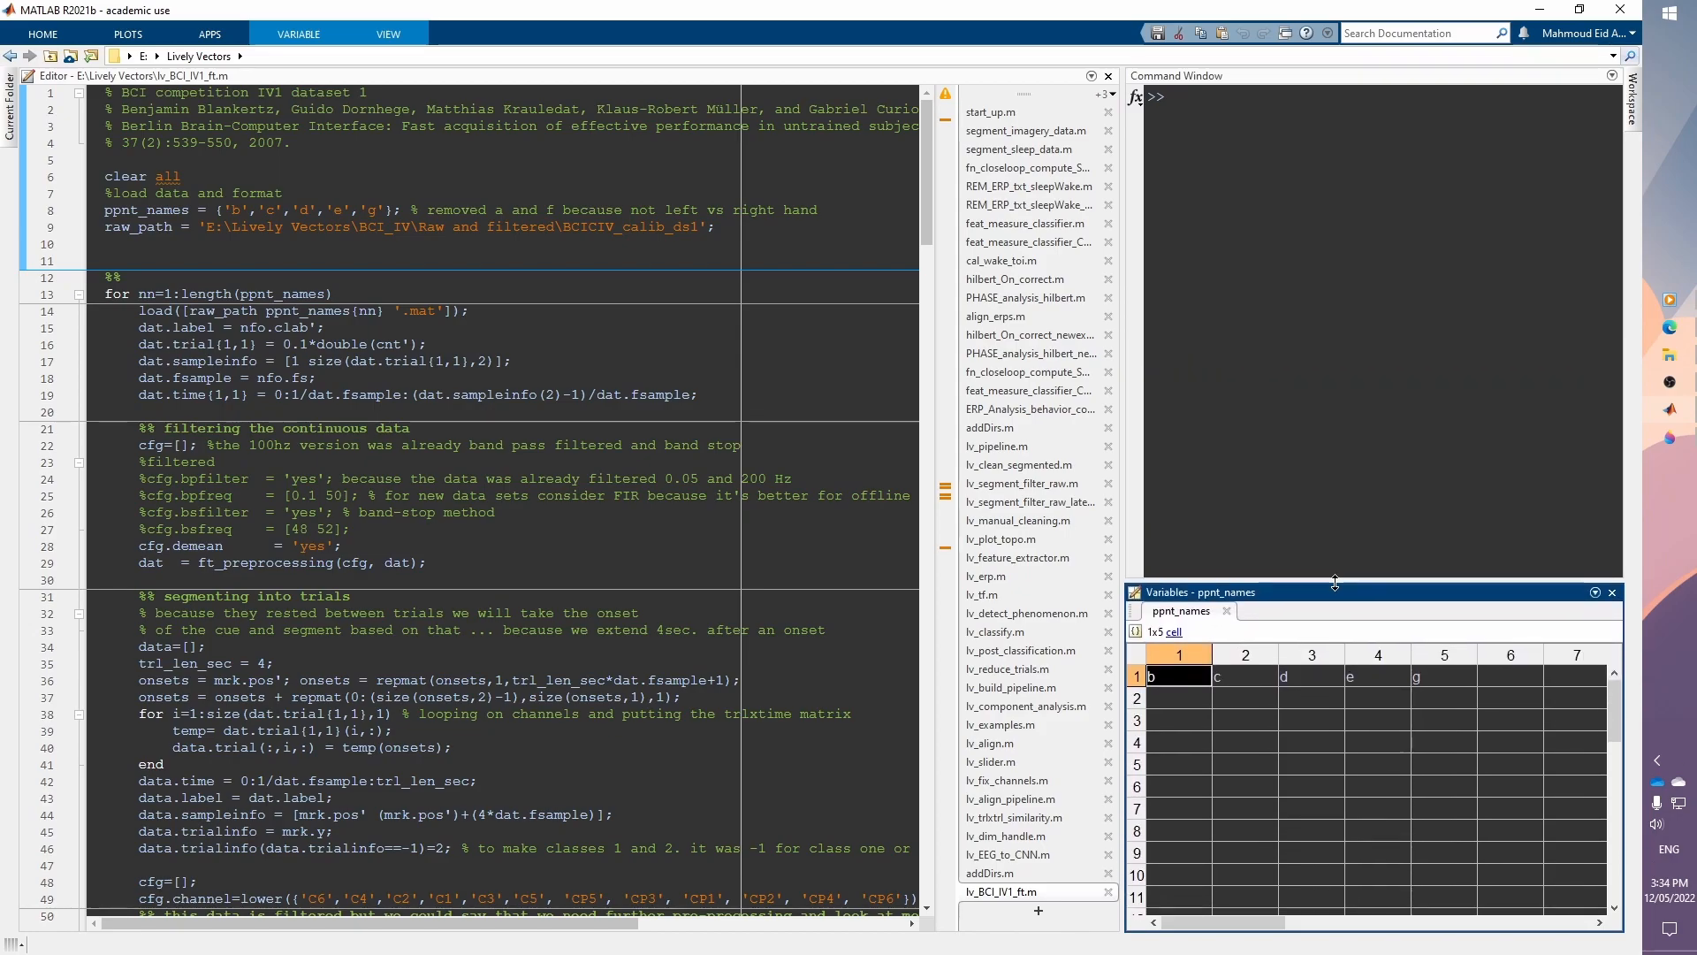
pyautogui.click(1294, 449)
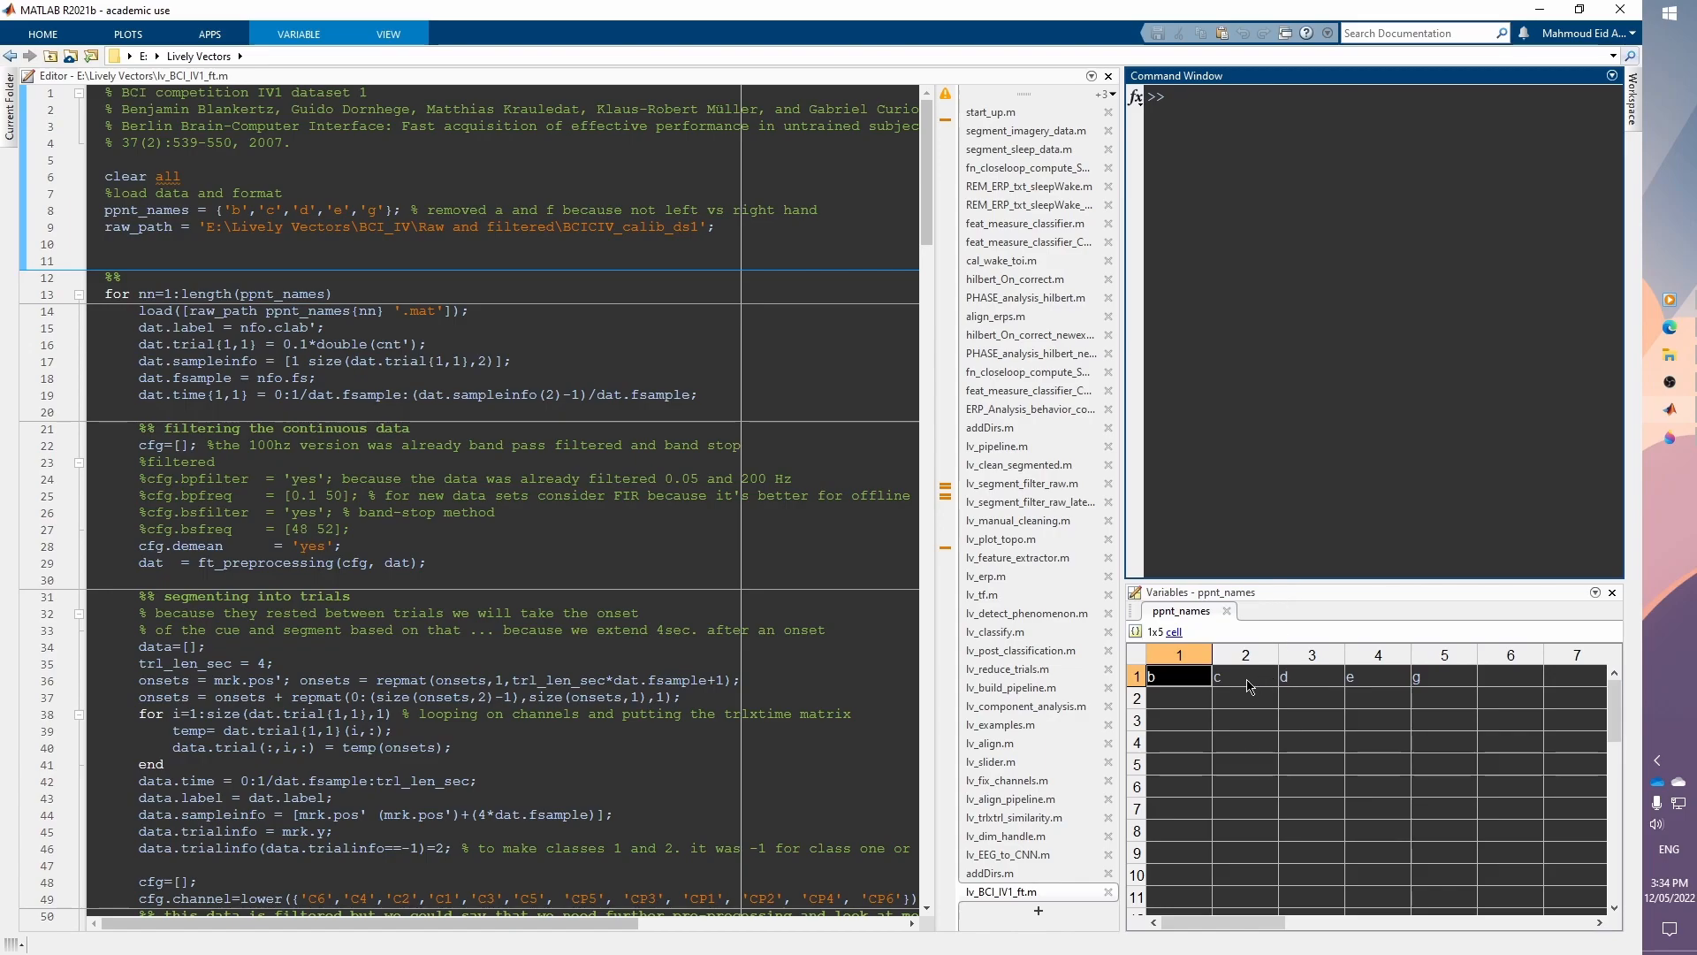
pyautogui.click(407, 246)
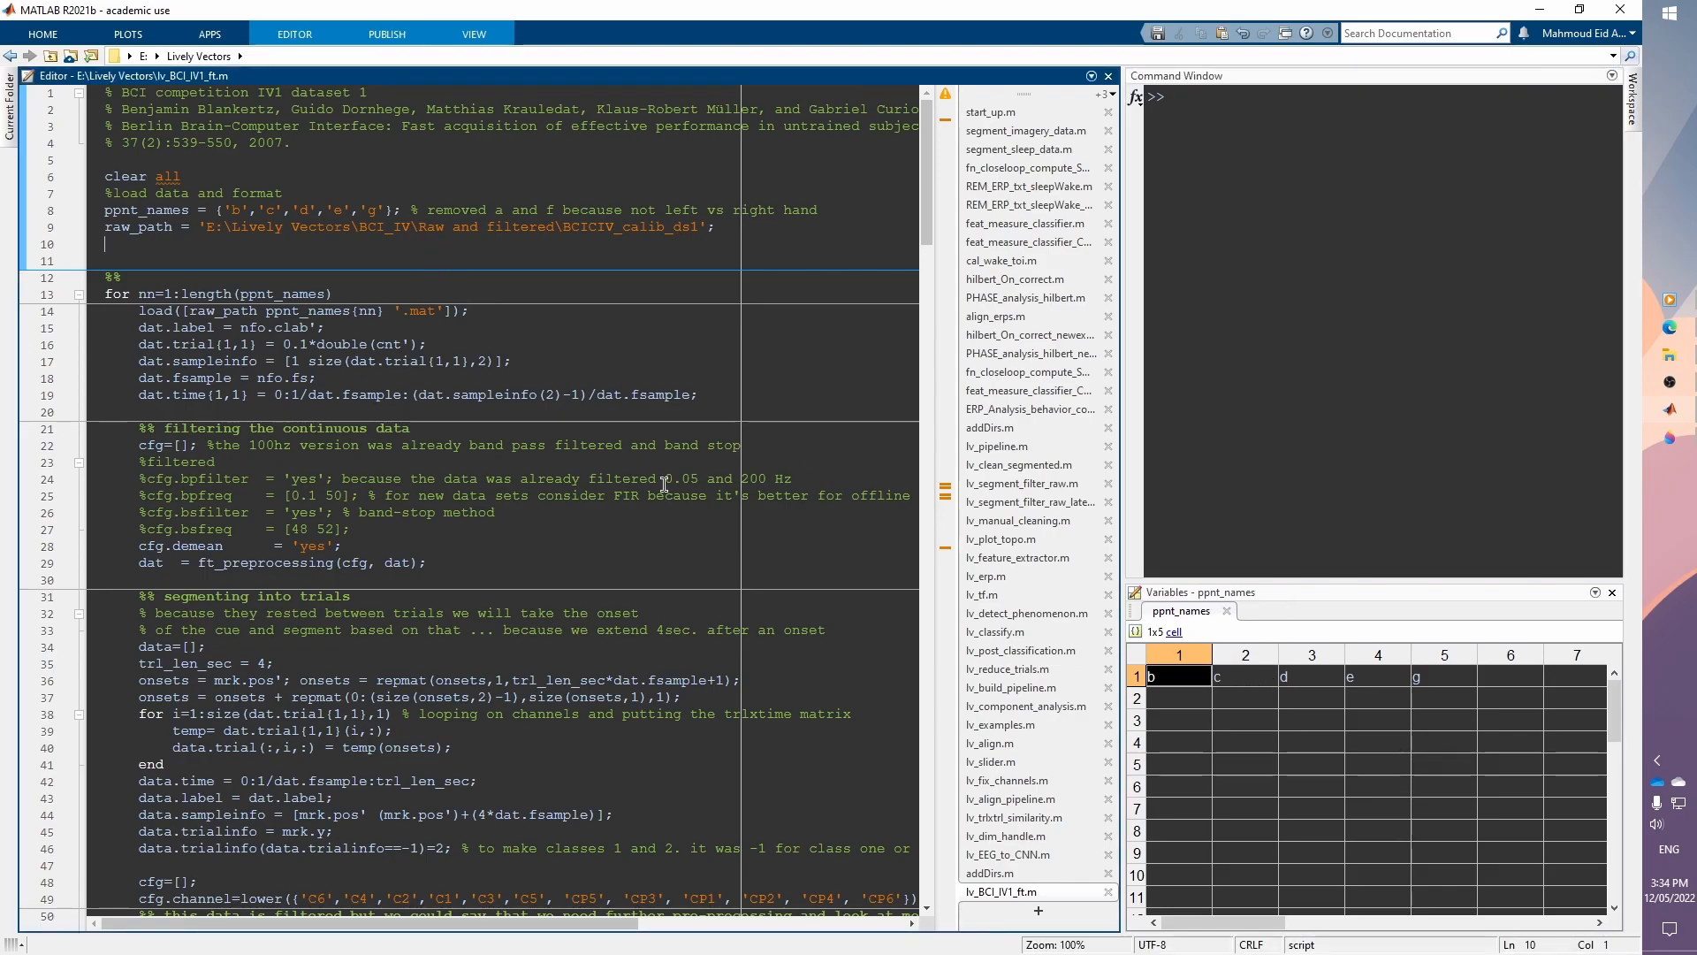
pyautogui.click(1329, 243)
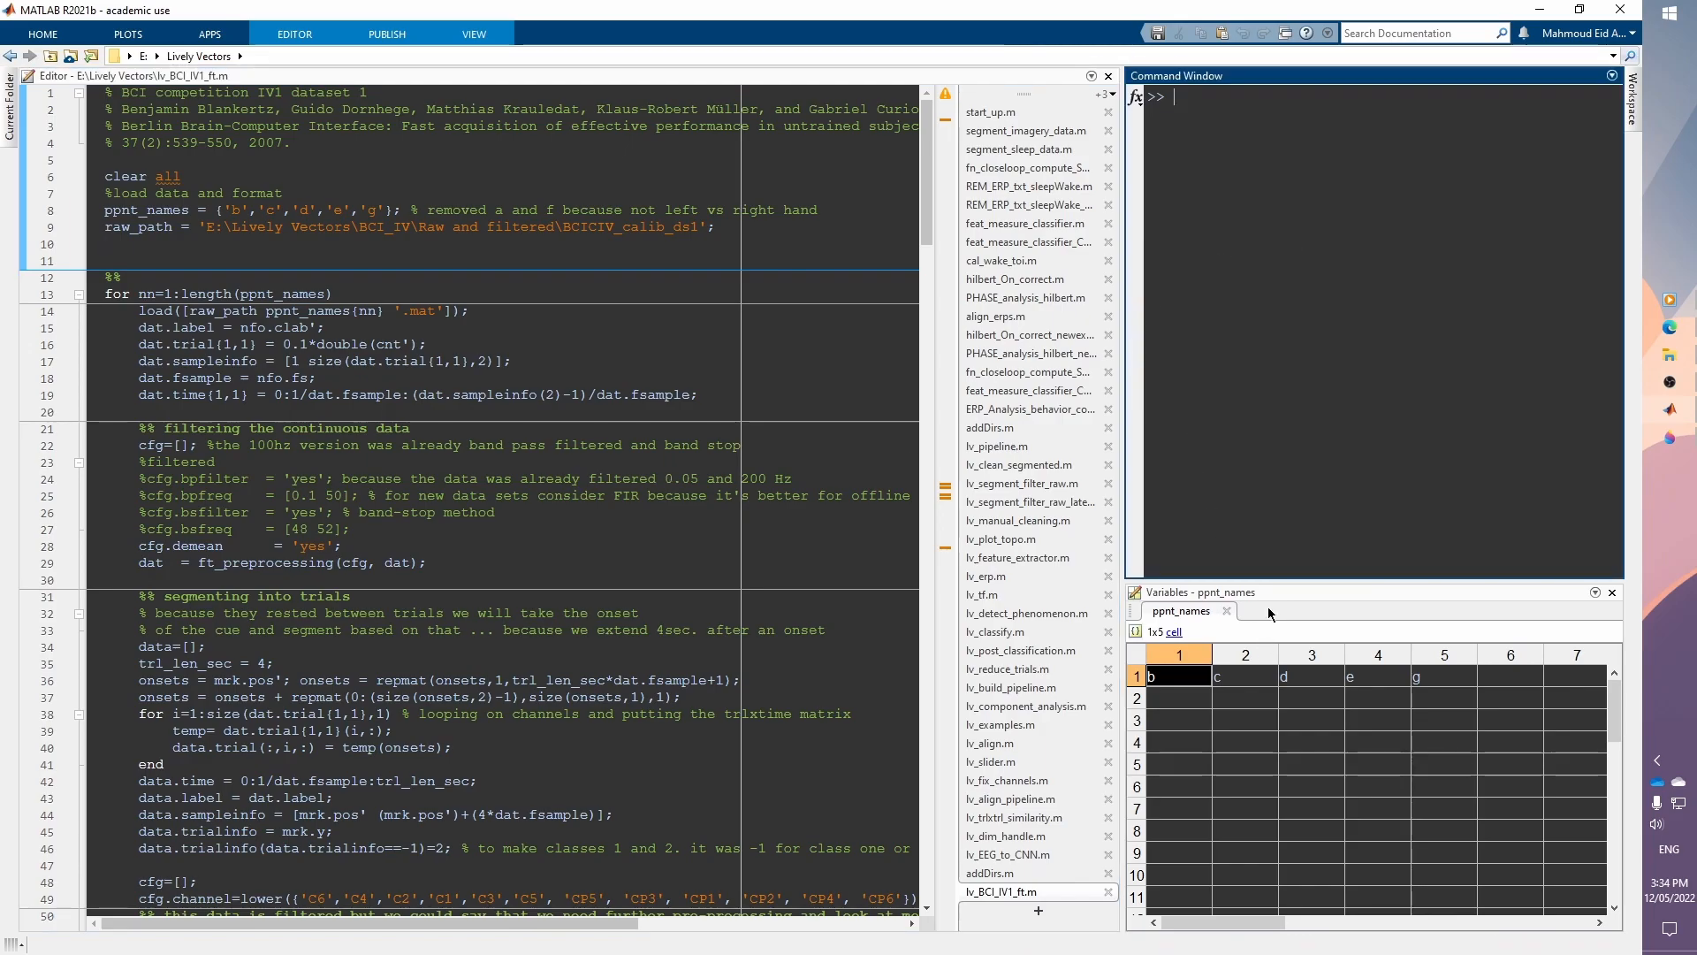
pyautogui.moveTo(1275, 584); pyautogui.dragTo(1278, 654)
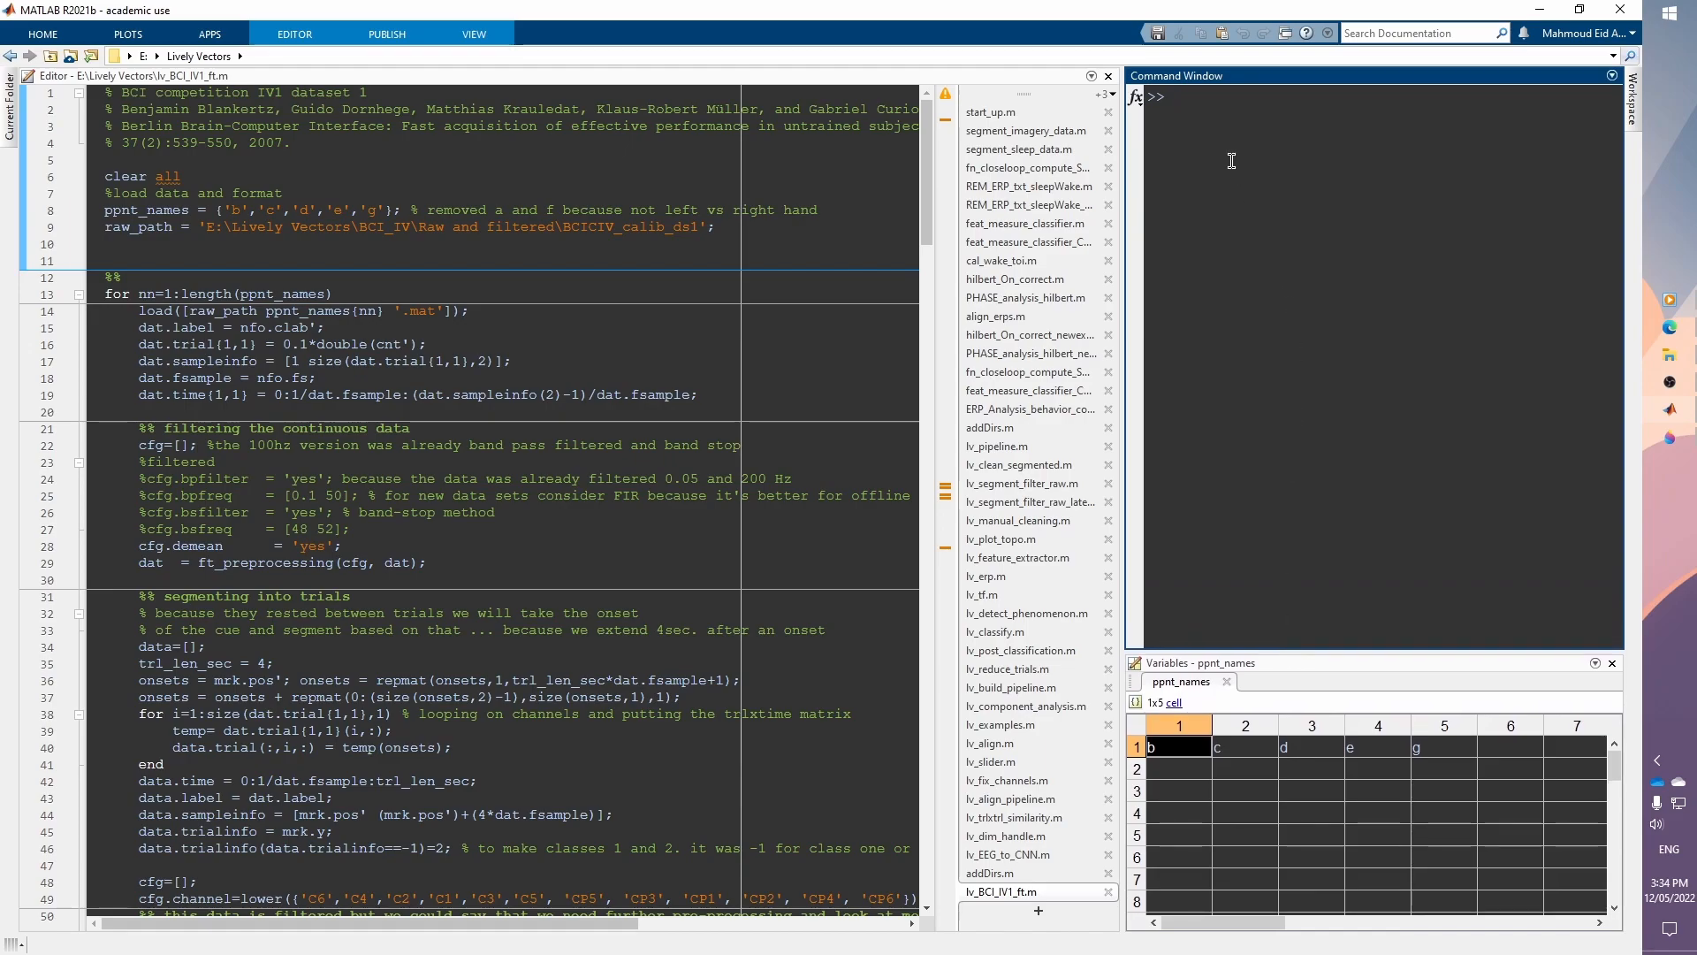
pyautogui.moveTo(1394, 84); pyautogui.dragTo(1380, 267)
pyautogui.moveTo(1122, 379); pyautogui.dragTo(1110, 379)
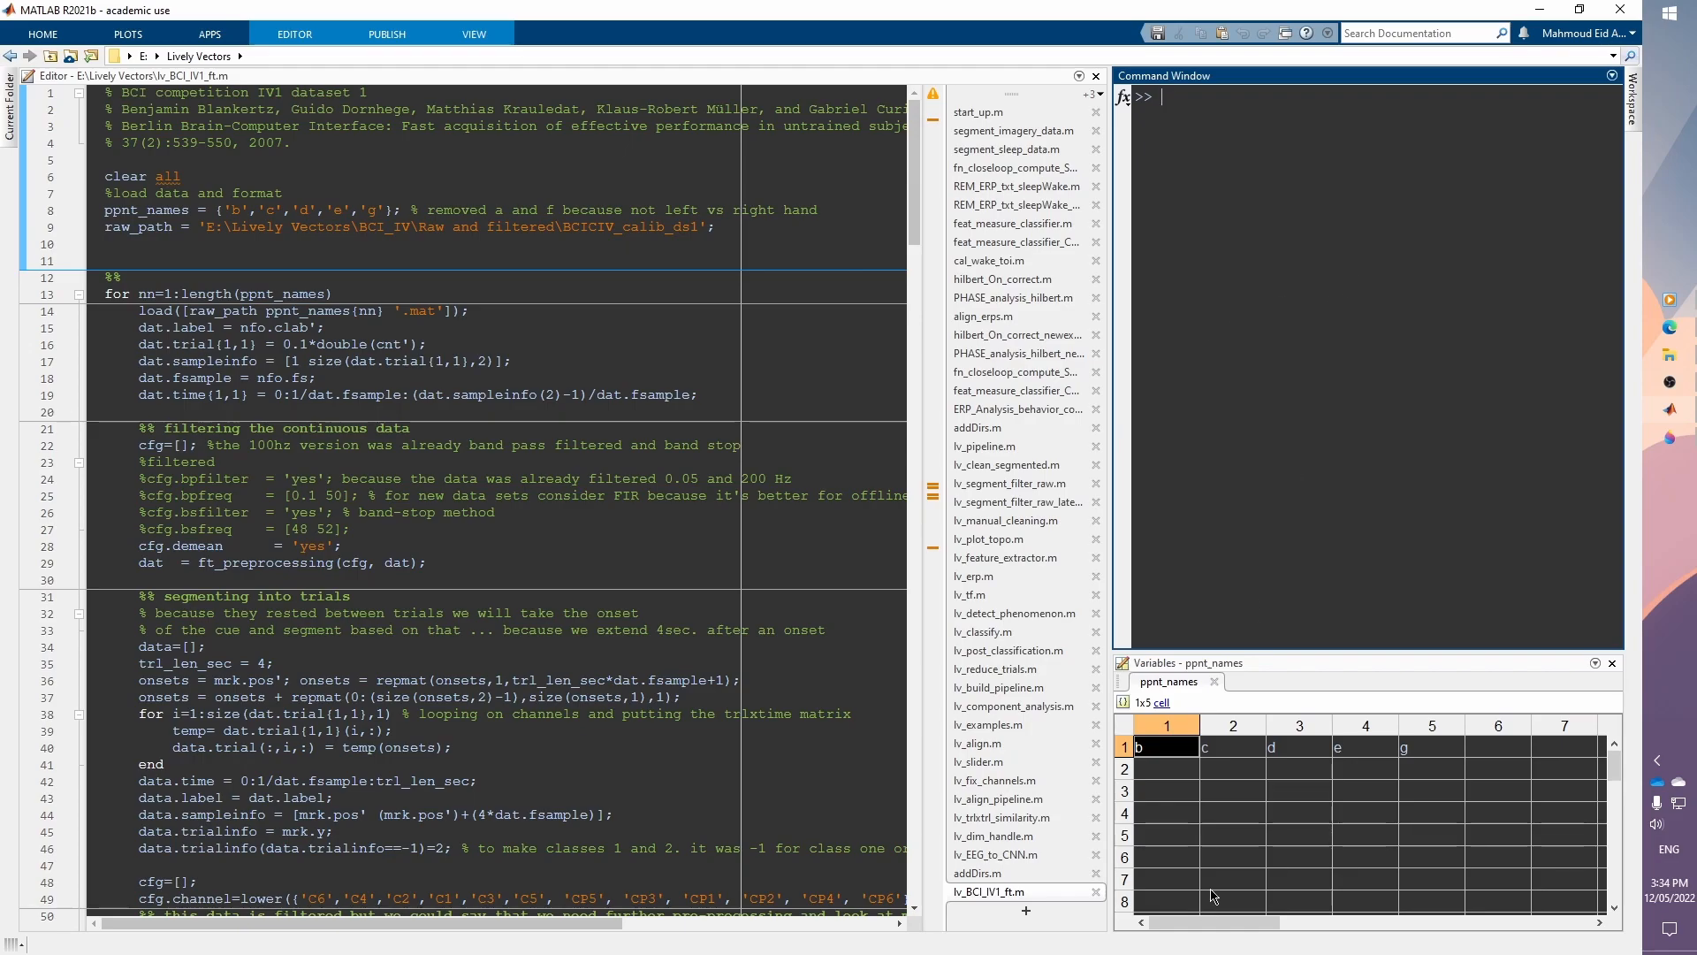
# Step: Check the ppnt_names cells in the Variables editor and return focus to the script
pyautogui.click(1230, 753)
pyautogui.click(1286, 761)
pyautogui.click(1158, 754)
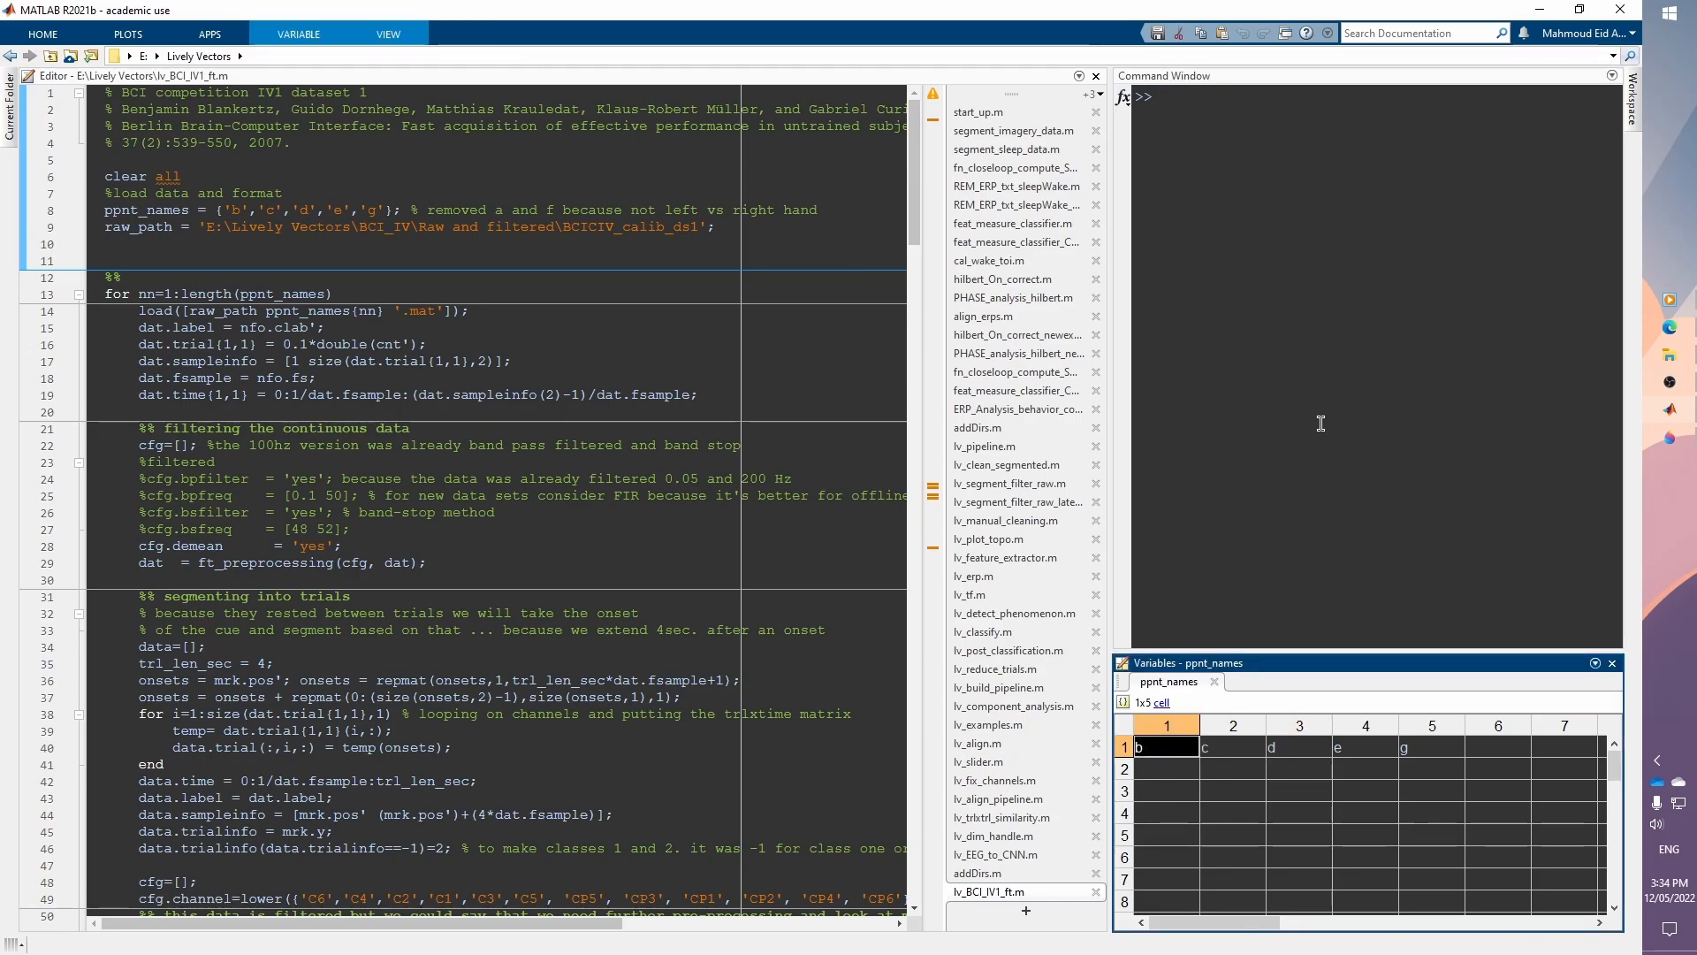
pyautogui.click(1322, 424)
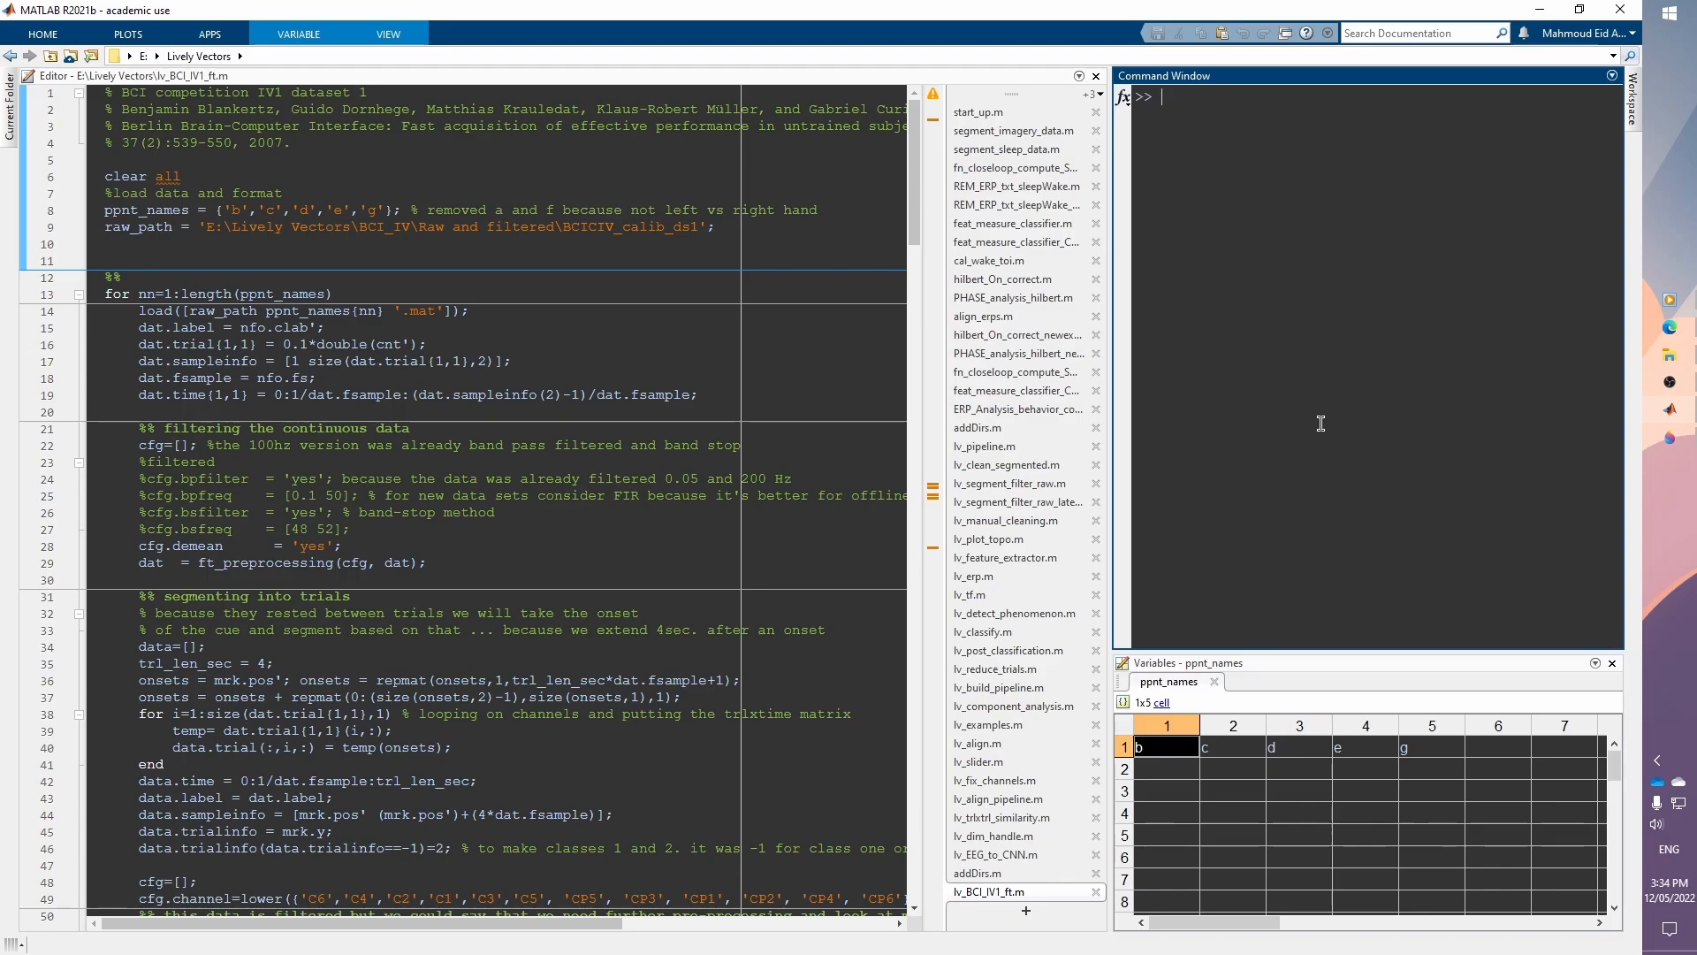
pyautogui.click(741, 213)
pyautogui.click(708, 246)
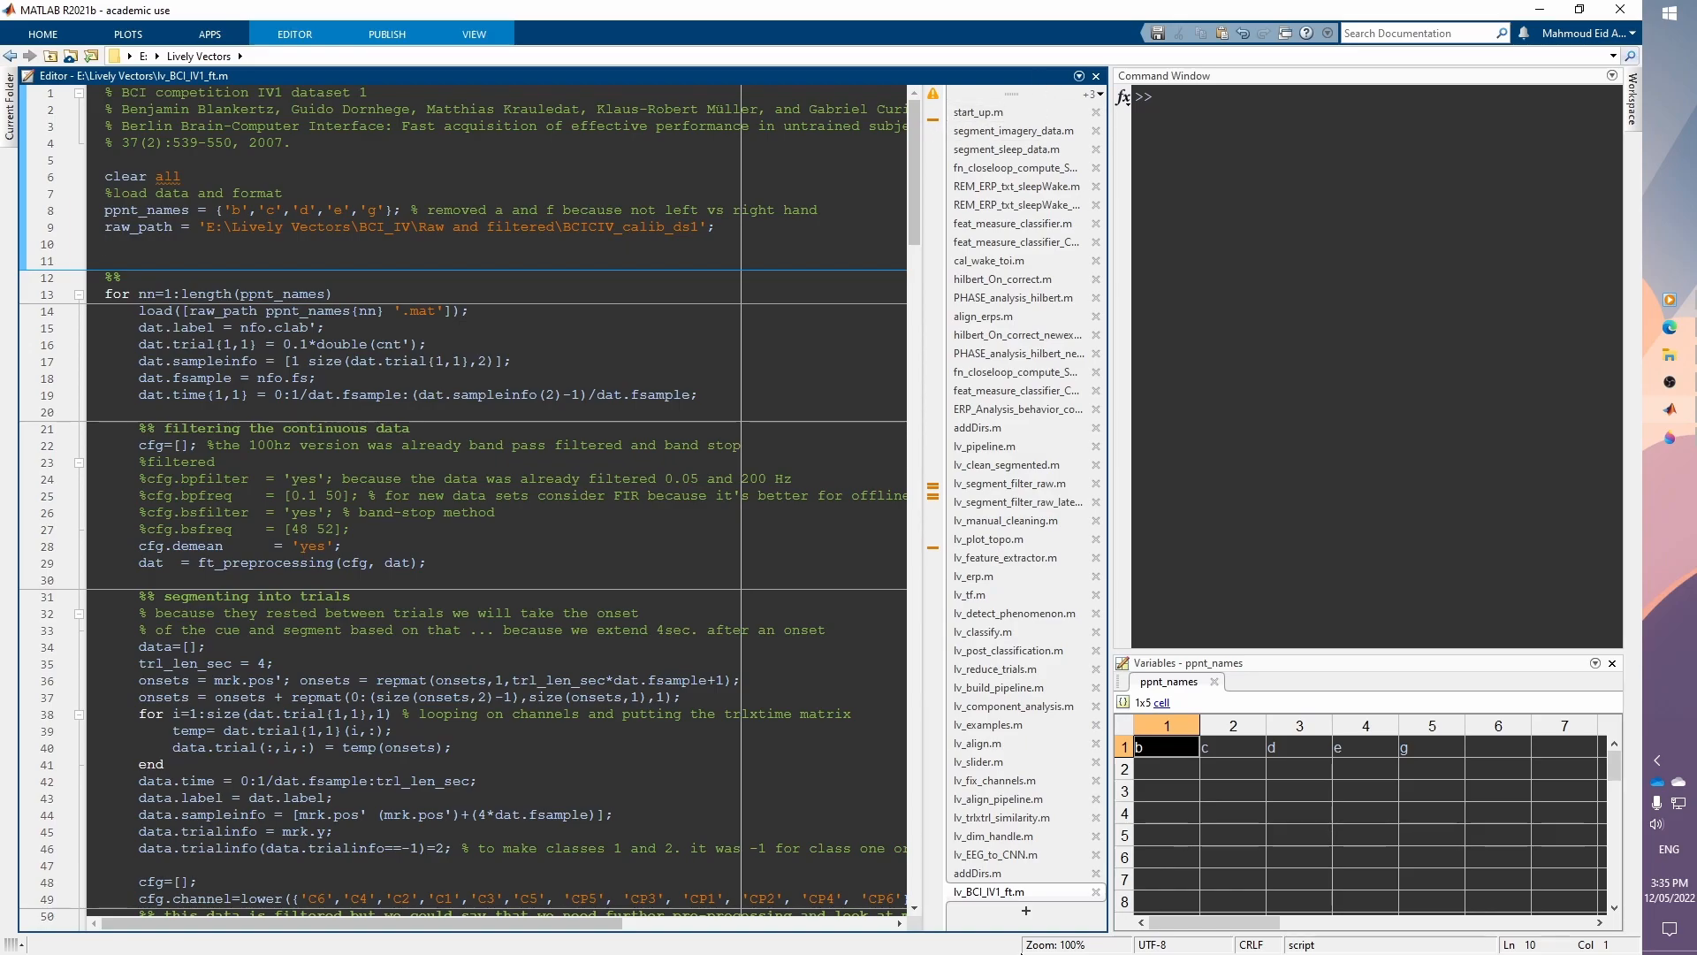
# Step: Move the editor's file tabs to the top and open the list of all open files
pyautogui.rightClick(991, 924)
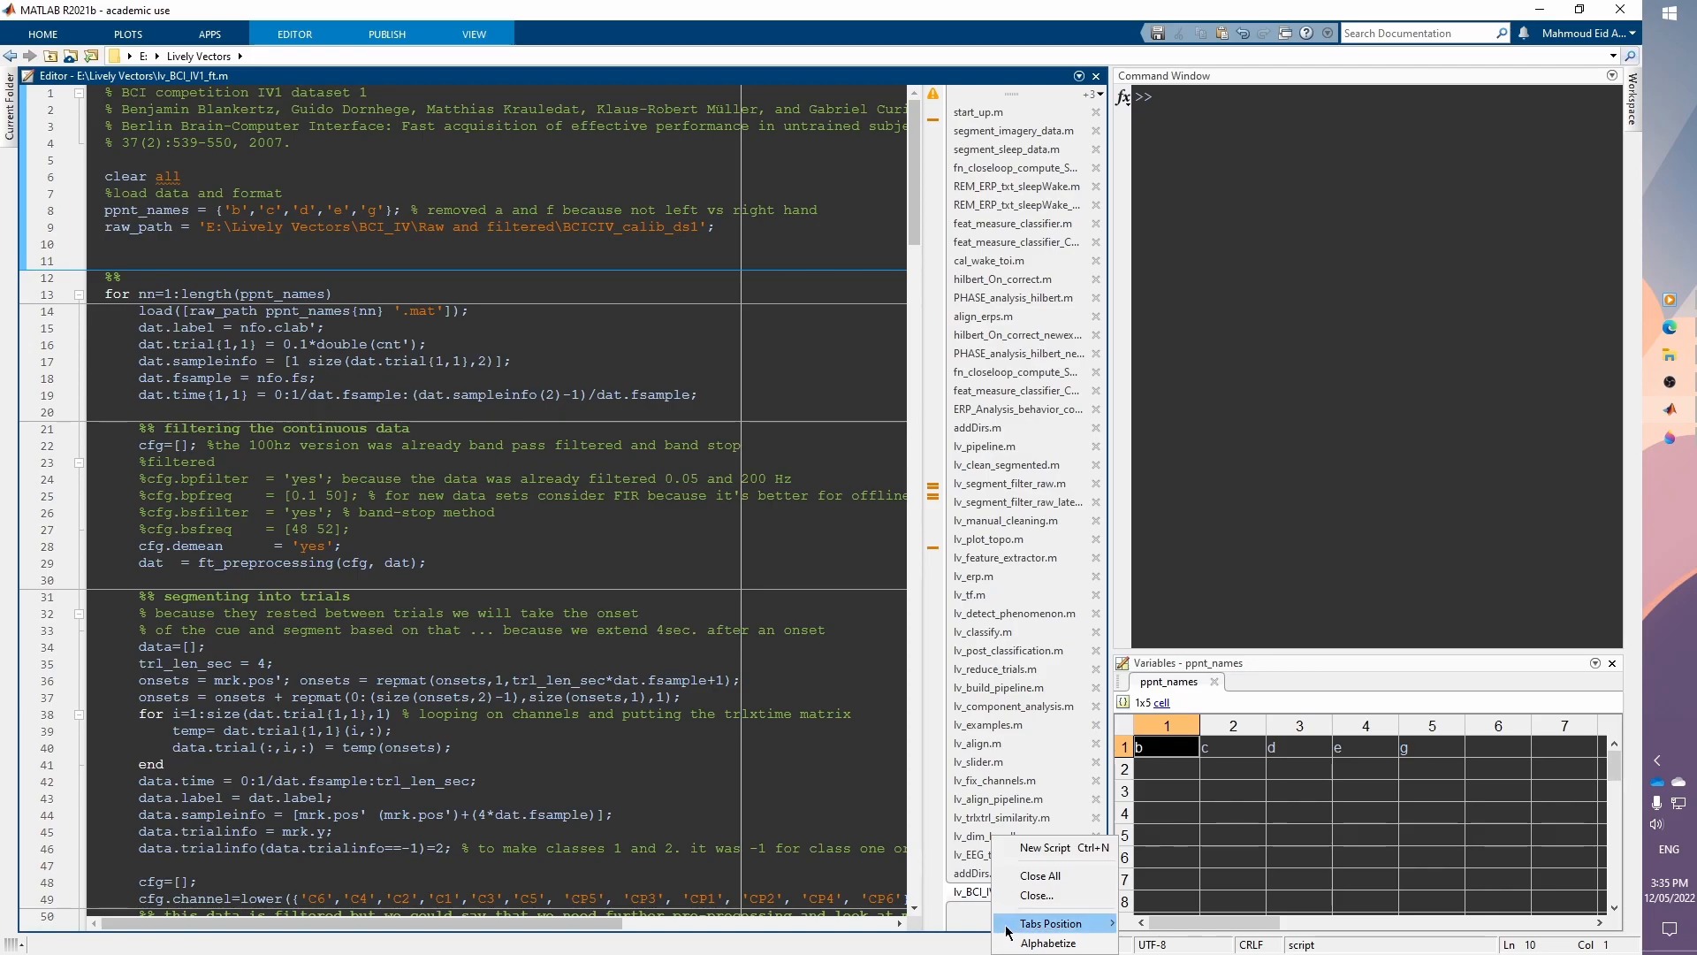
pyautogui.moveTo(1025, 928)
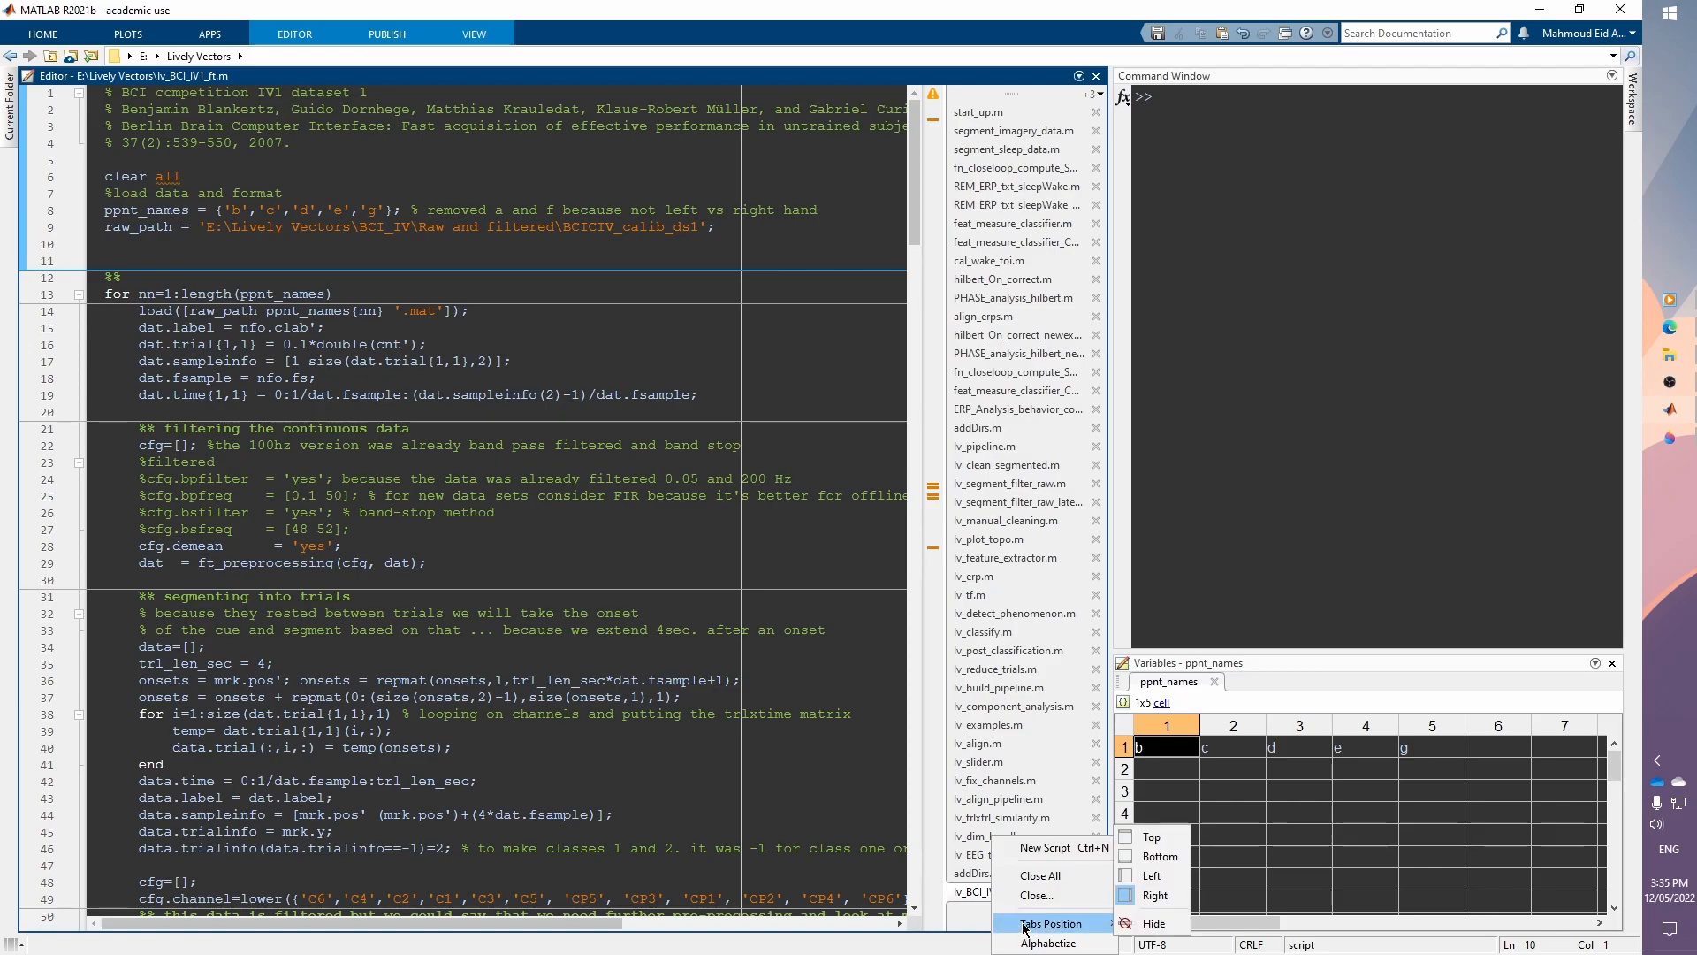
pyautogui.click(1151, 836)
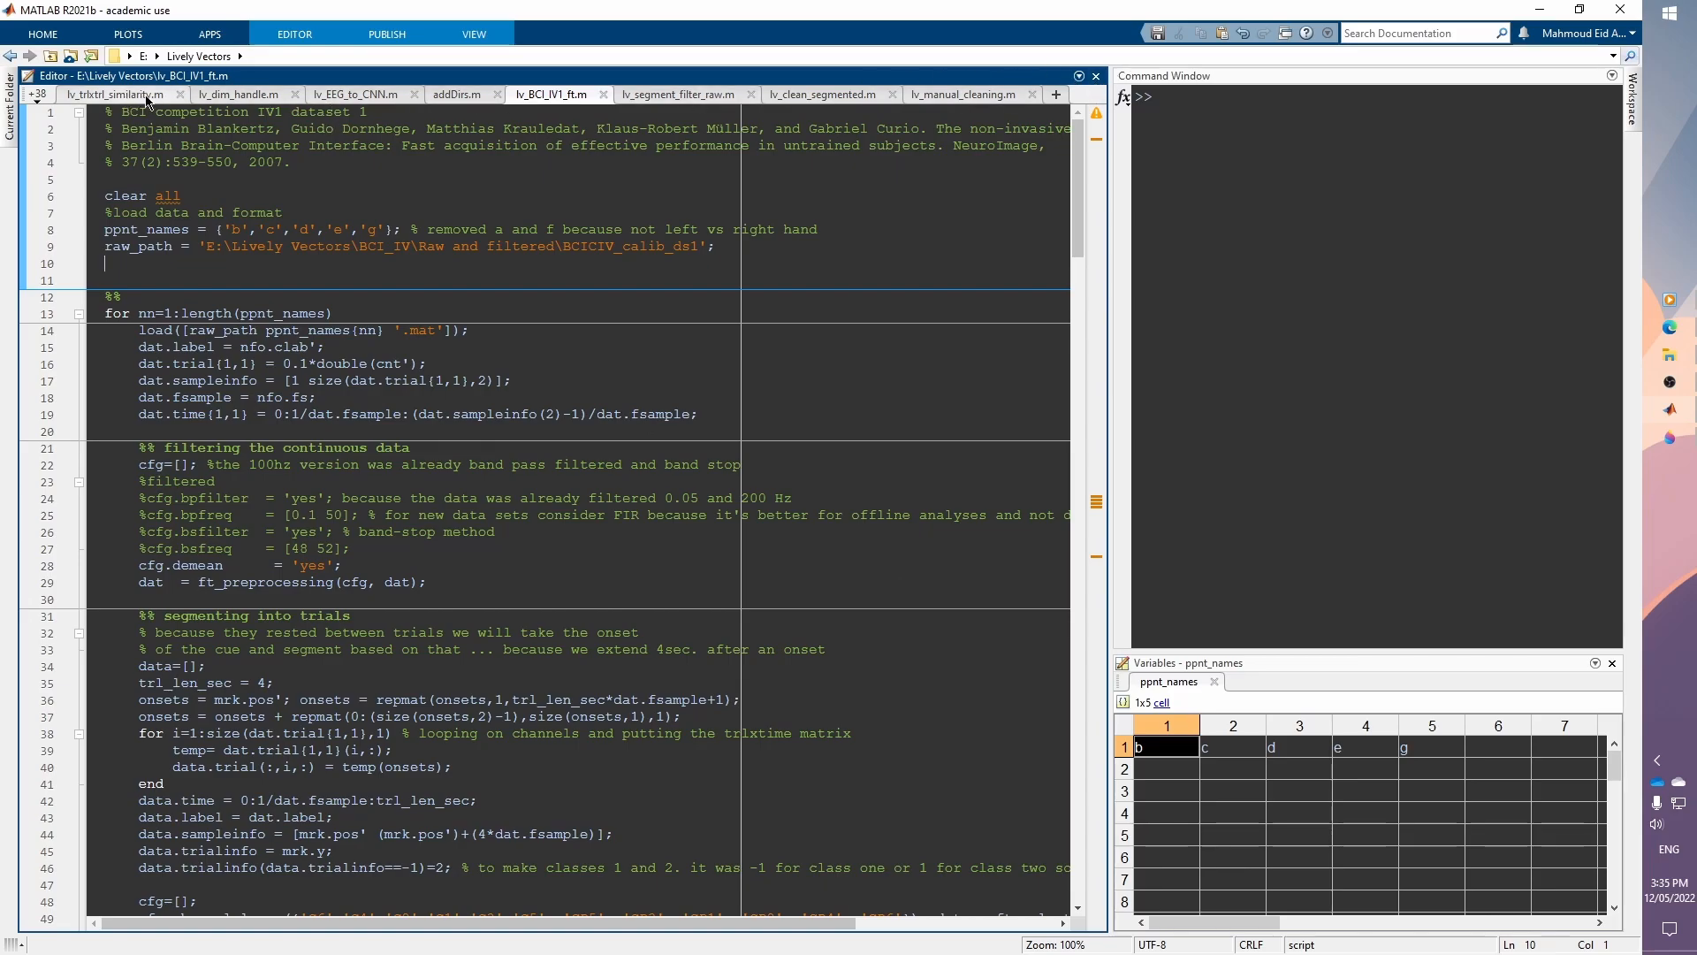
pyautogui.click(36, 97)
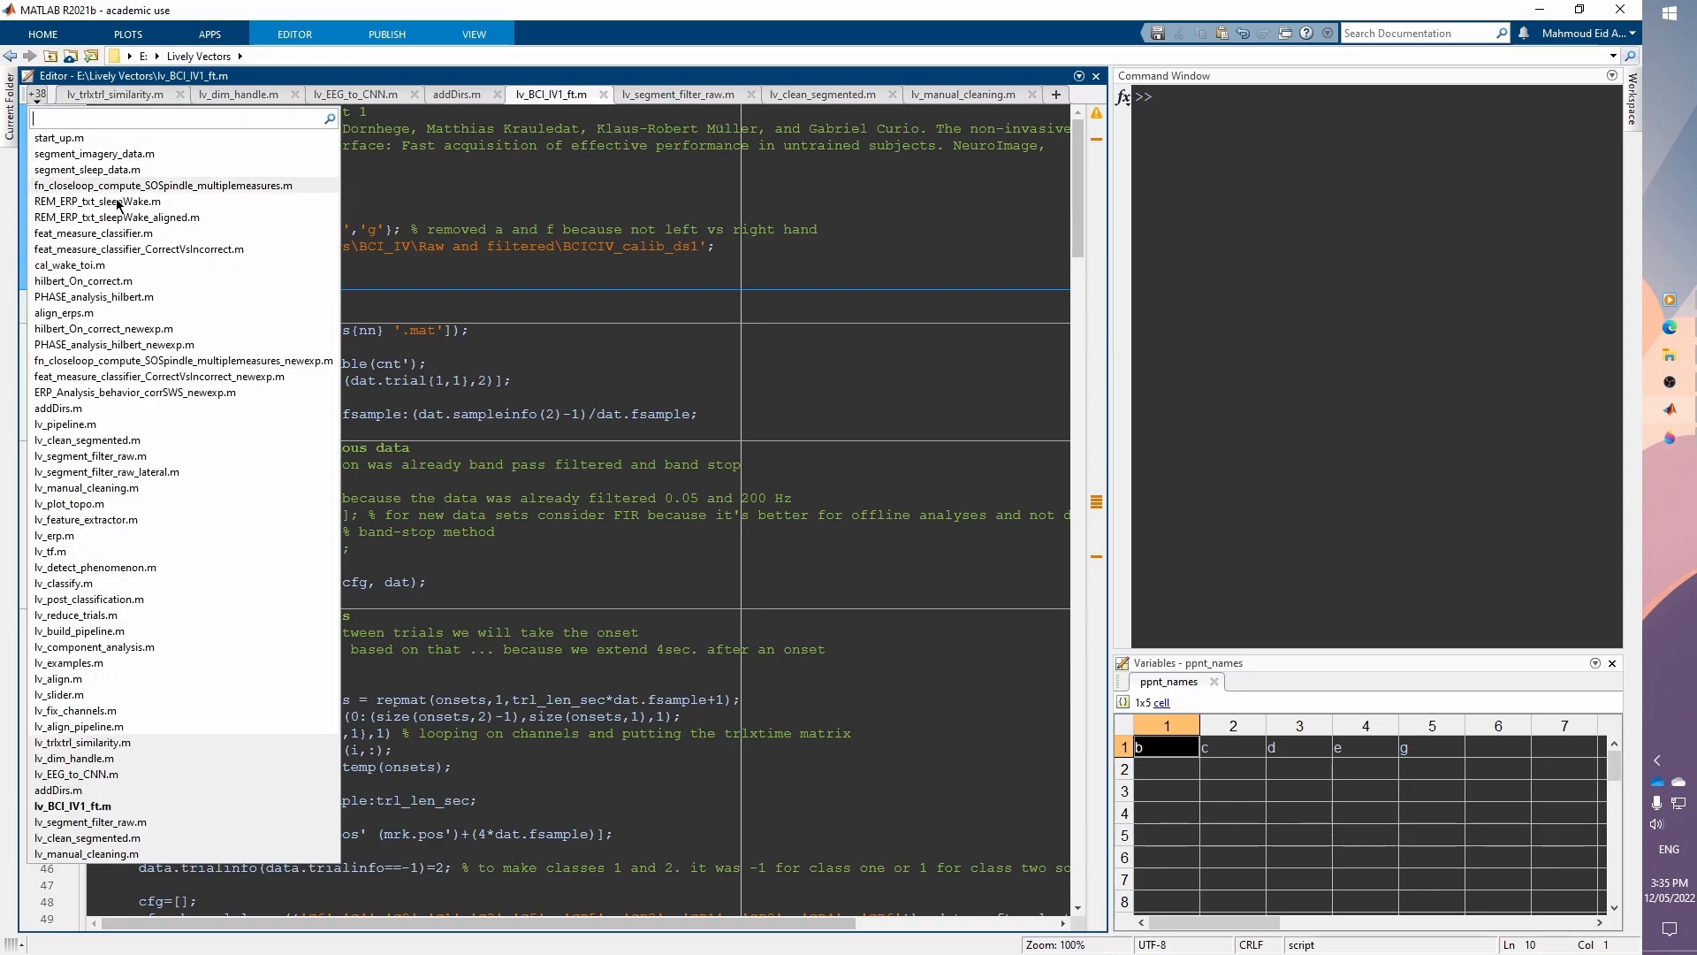
pyautogui.click(844, 195)
# Step: Move the editor's file tabs back to the right side
pyautogui.rightClick(1086, 100)
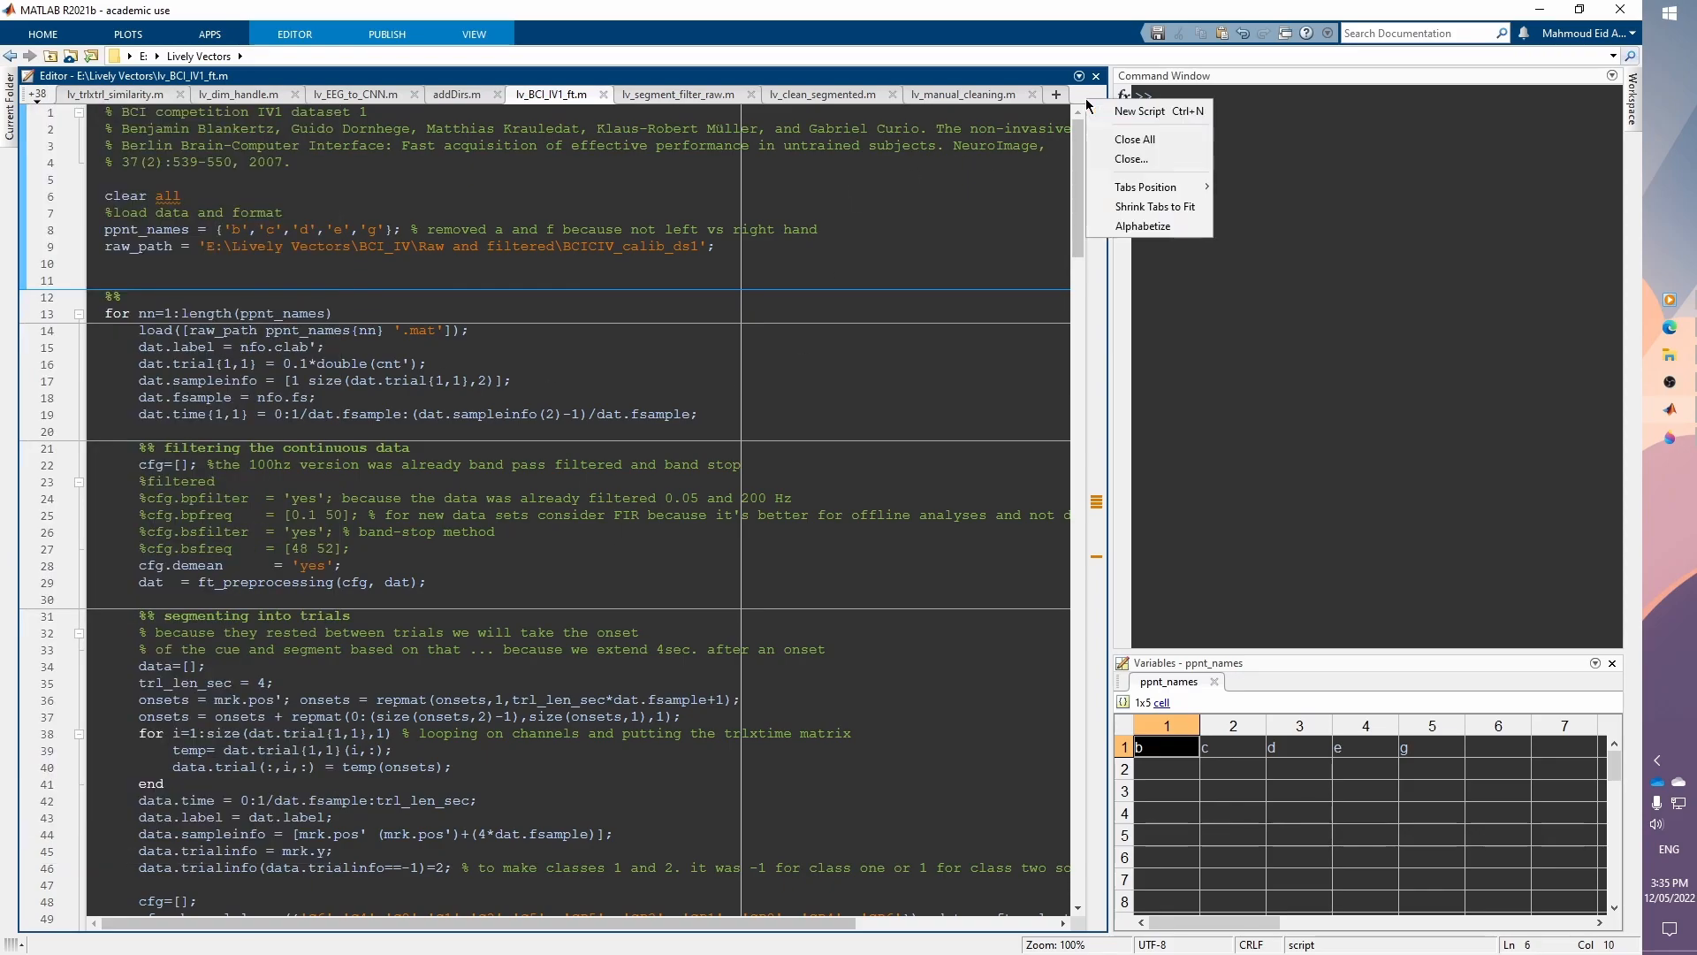
pyautogui.moveTo(1198, 189)
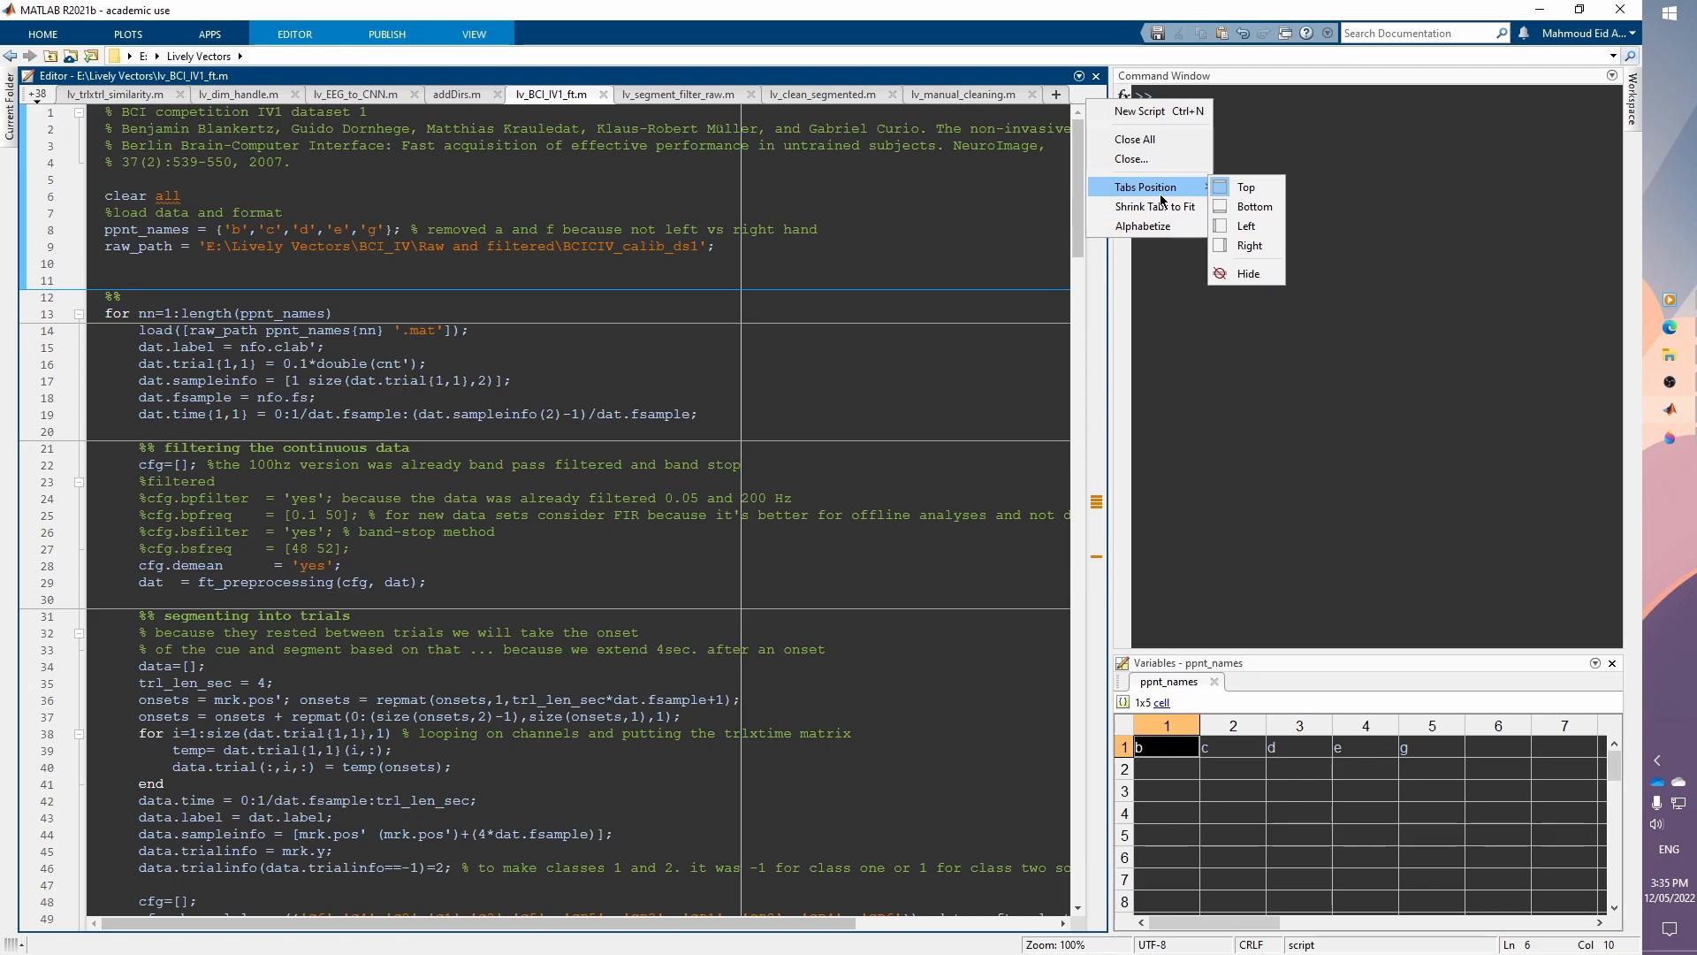
pyautogui.click(1235, 249)
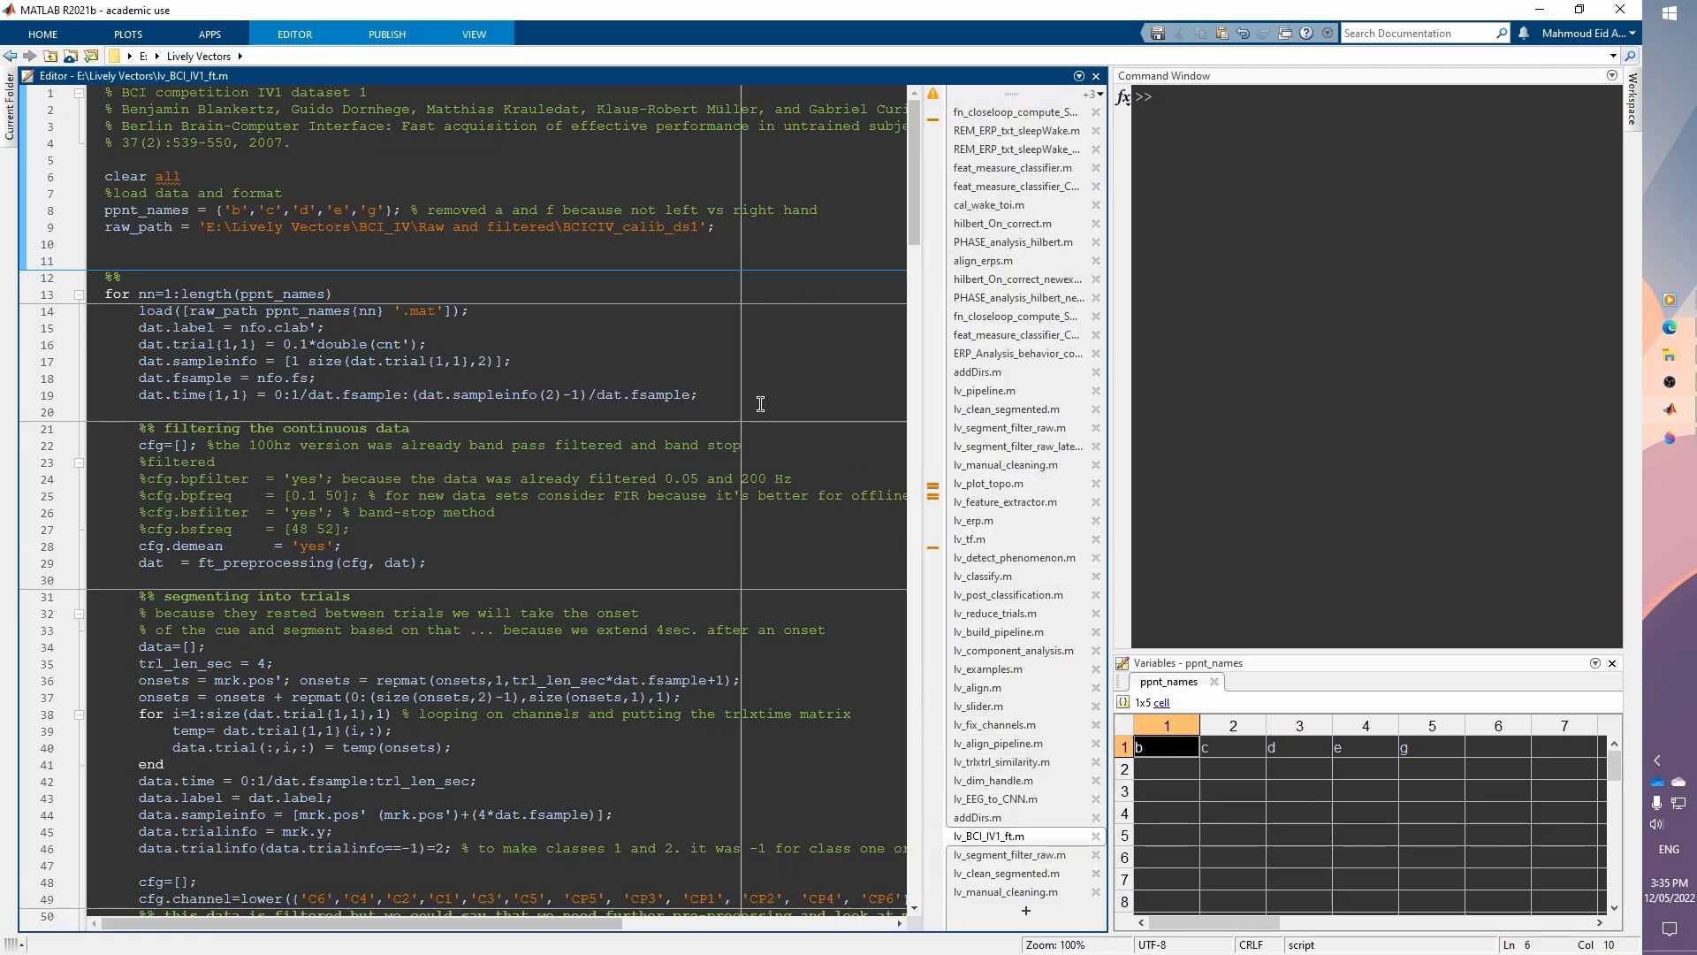
# Step: Browse the open script in the editor, selecting a large block of its code to examine it
pyautogui.click(1036, 851)
pyautogui.click(1033, 839)
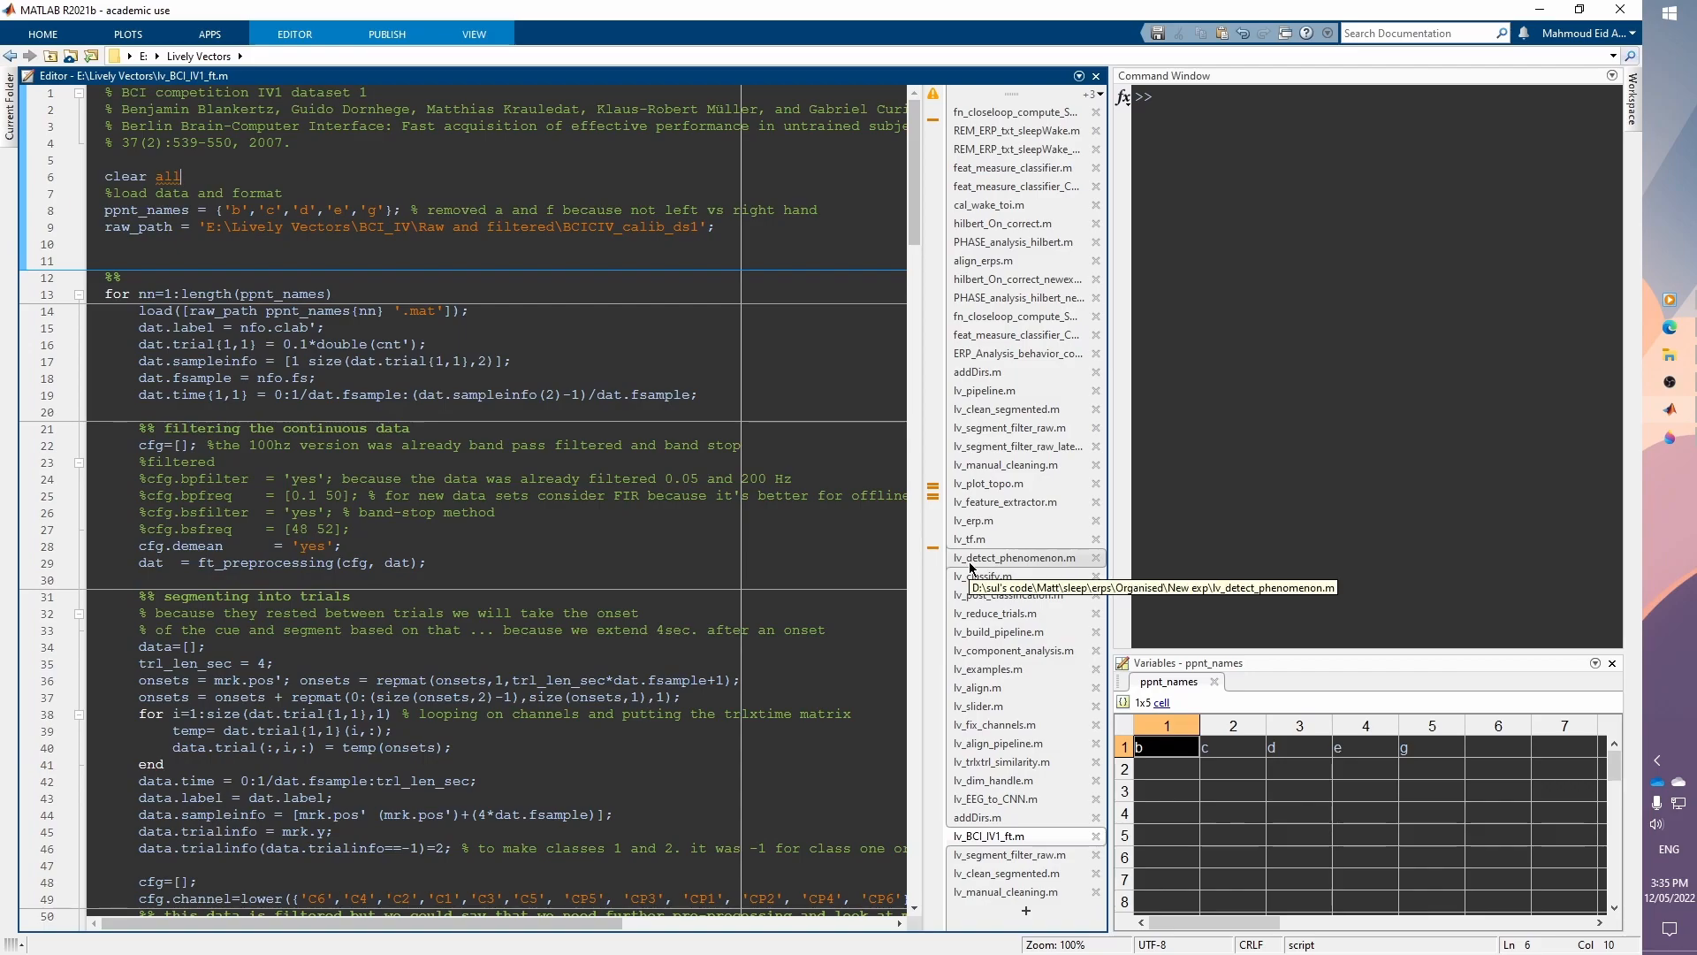
pyautogui.click(626, 241)
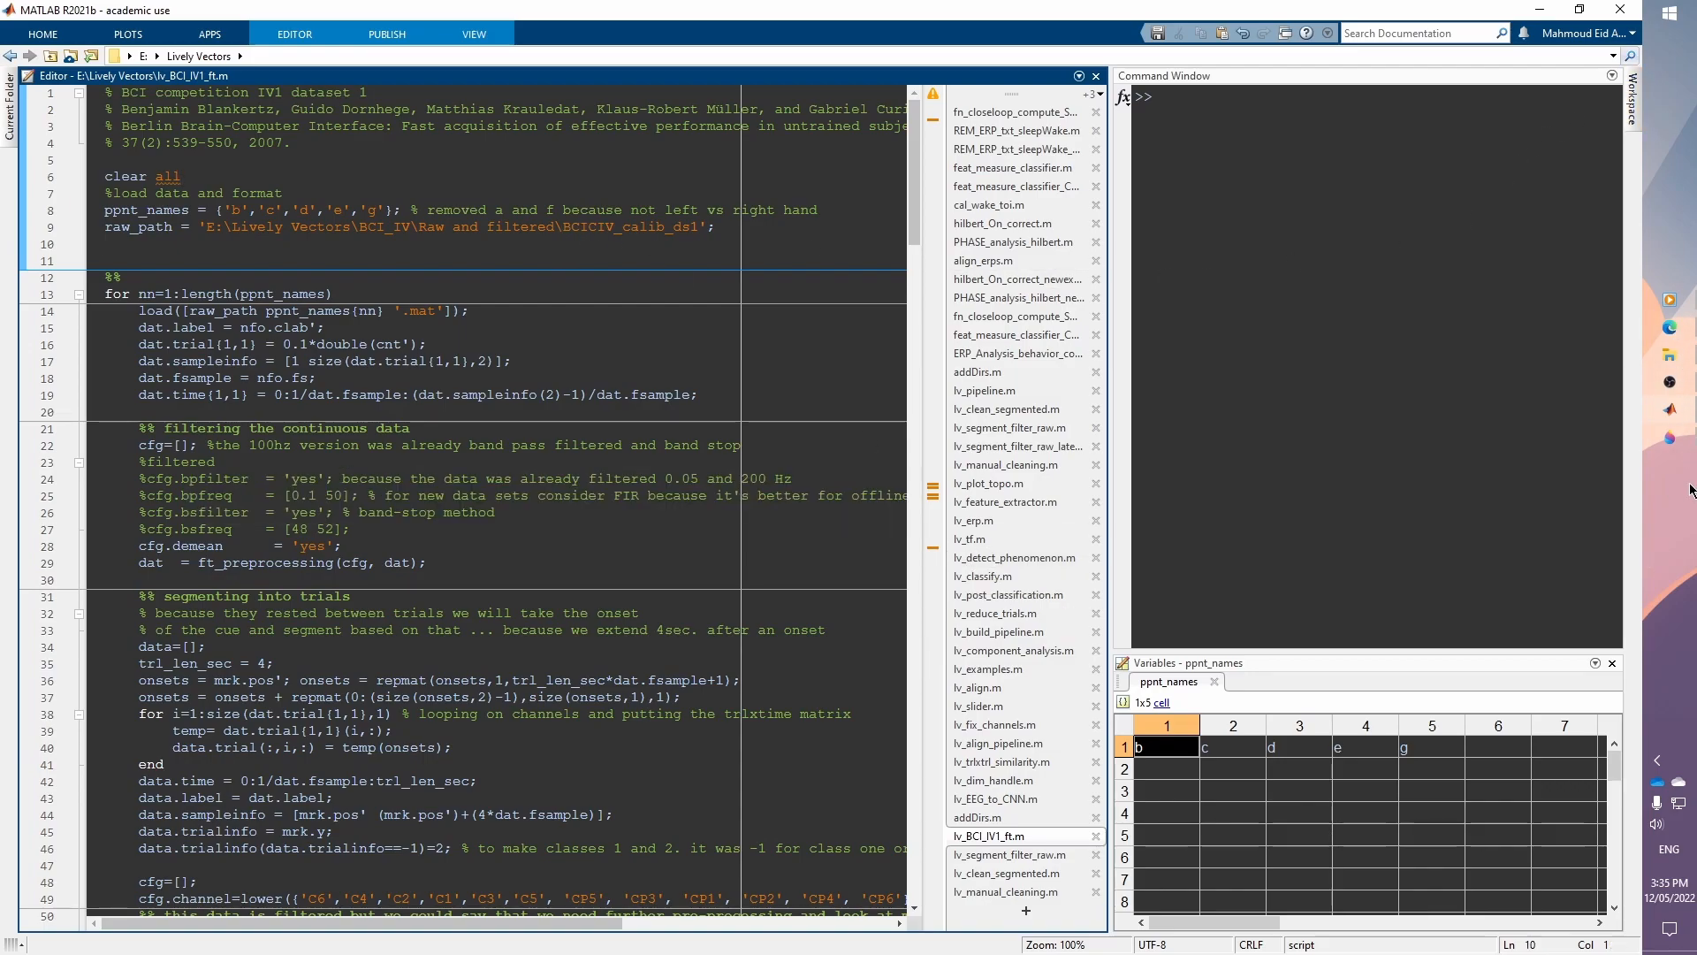
pyautogui.click(367, 231)
pyautogui.click(385, 248)
pyautogui.moveTo(105, 93); pyautogui.dragTo(332, 887)
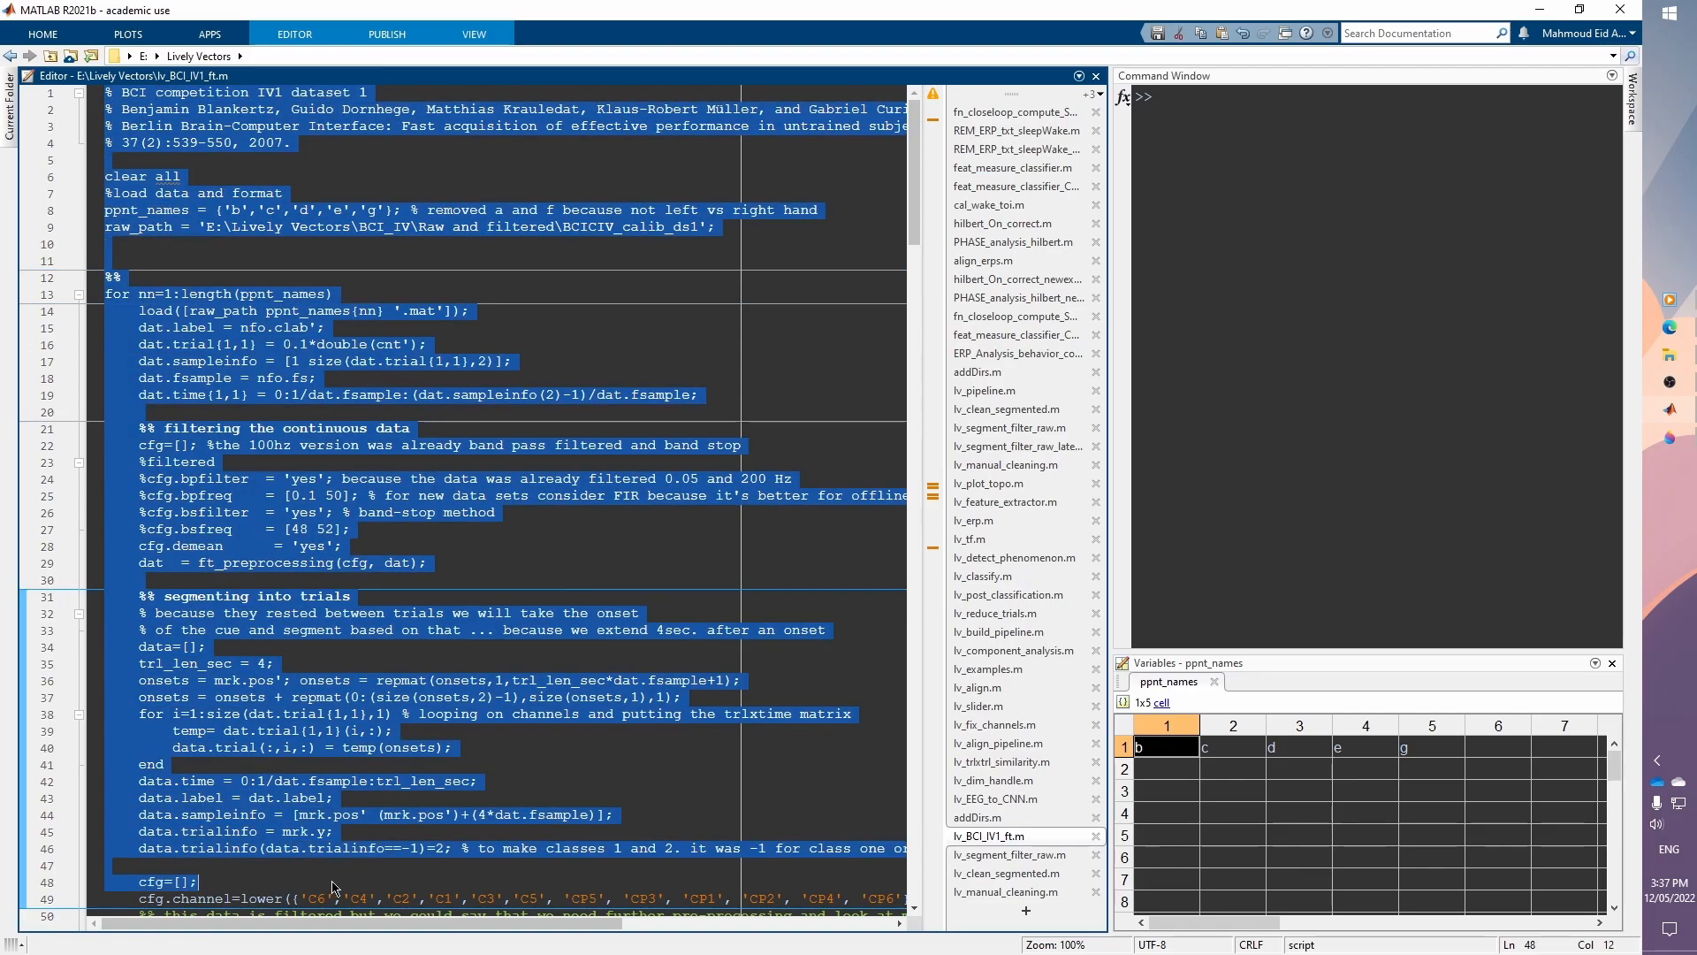
pyautogui.click(286, 260)
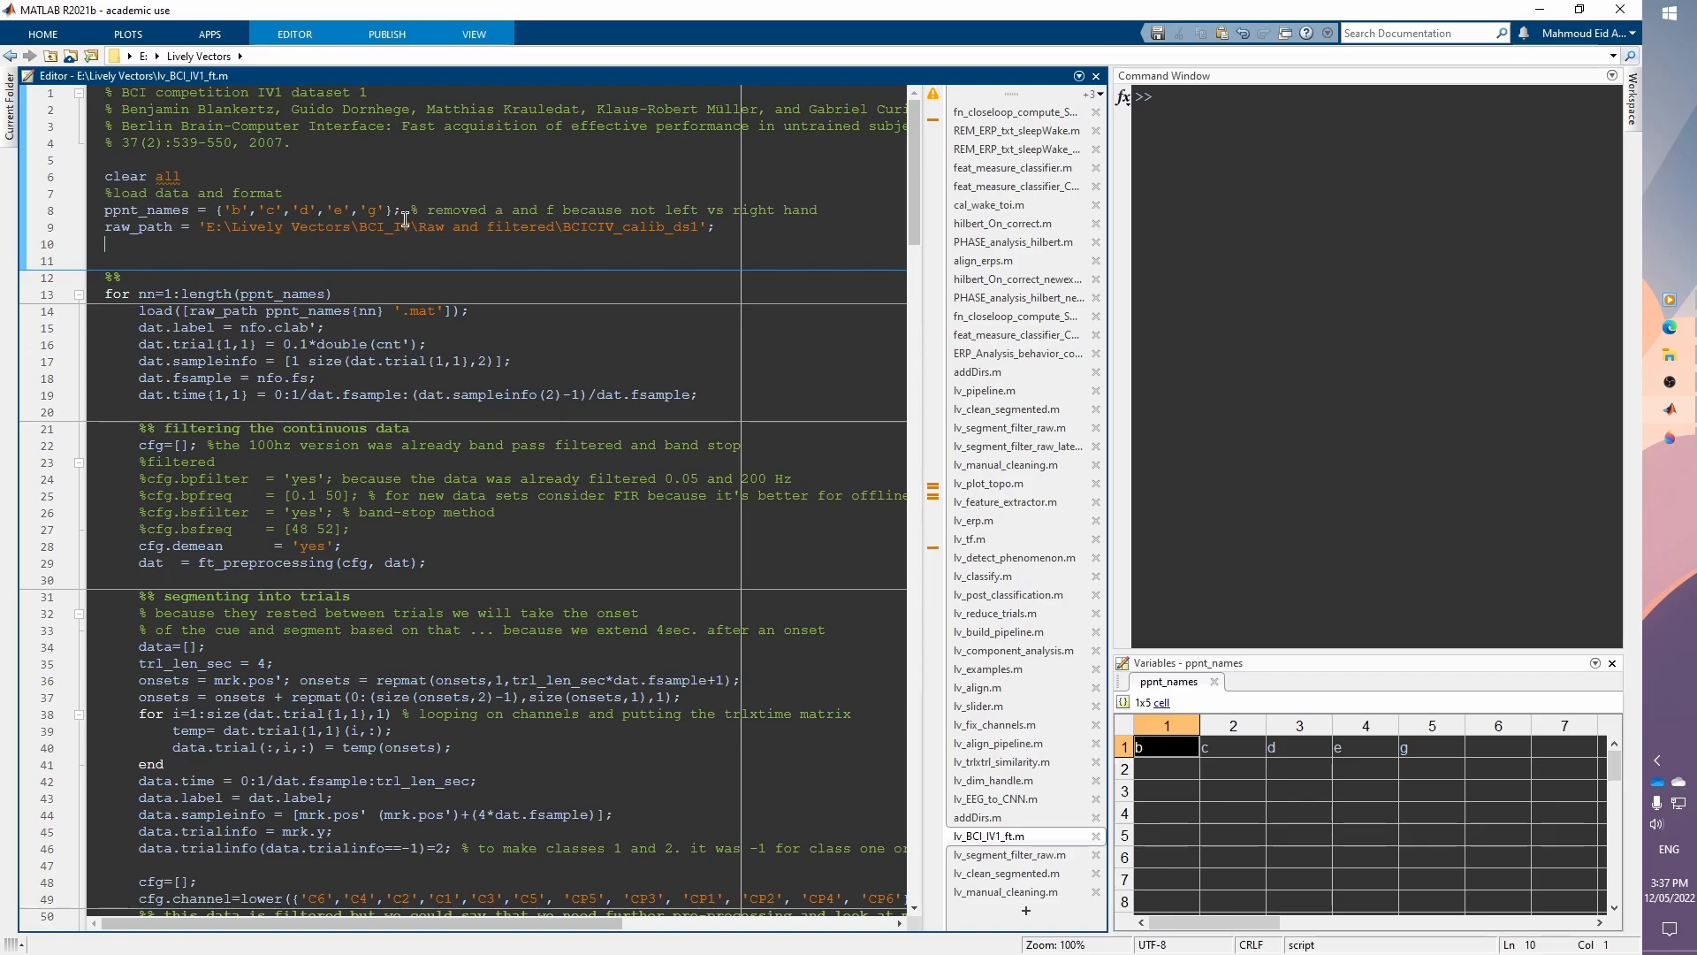
pyautogui.click(344, 187)
pyautogui.click(385, 161)
pyautogui.click(507, 261)
# Step: Open the Preferences dialog, review the Editor/Debugger display settings, and close it
pyautogui.click(59, 36)
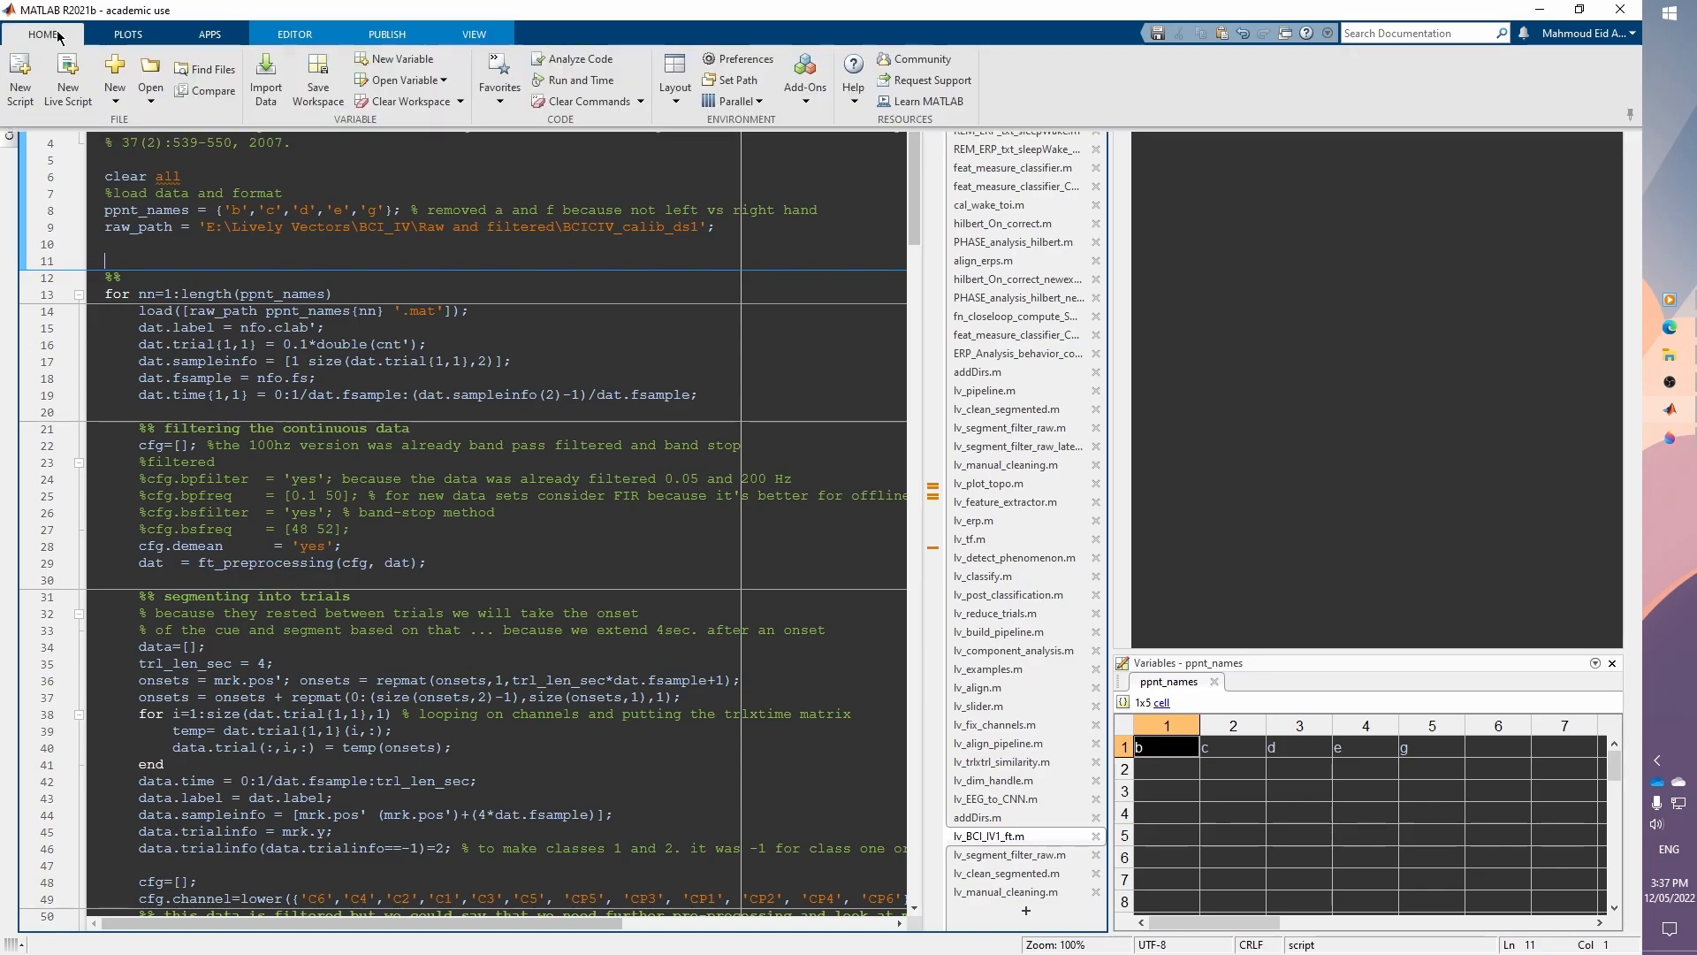
pyautogui.click(738, 59)
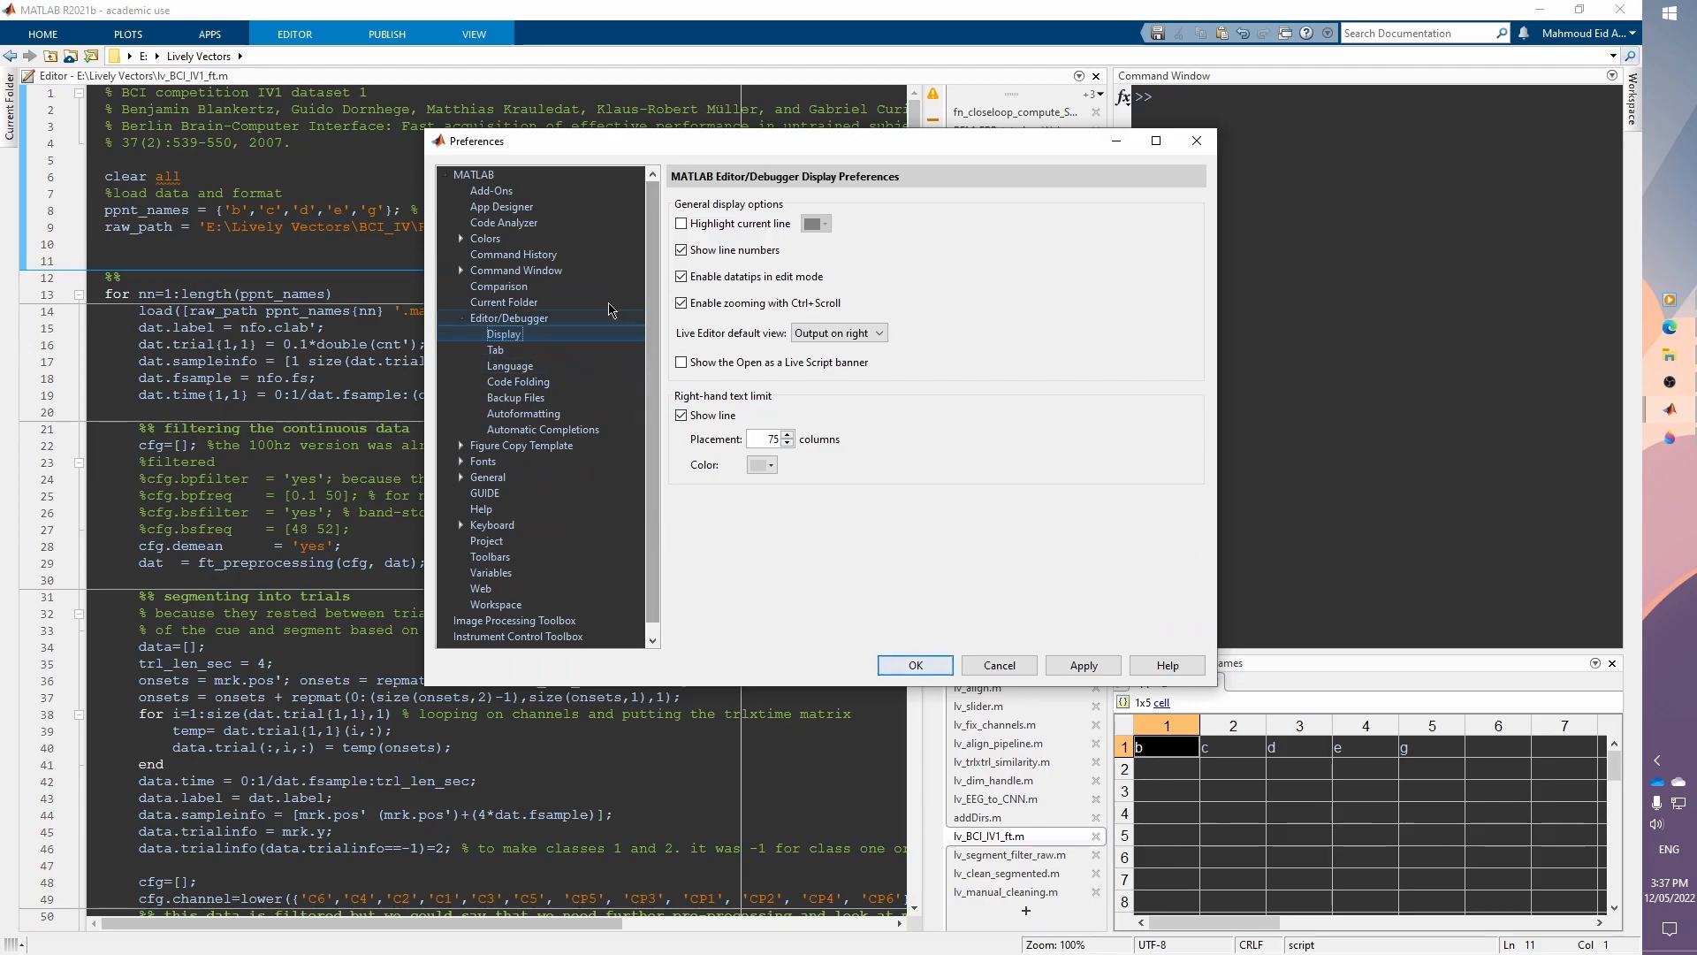
pyautogui.moveTo(663, 147); pyautogui.dragTo(483, 236)
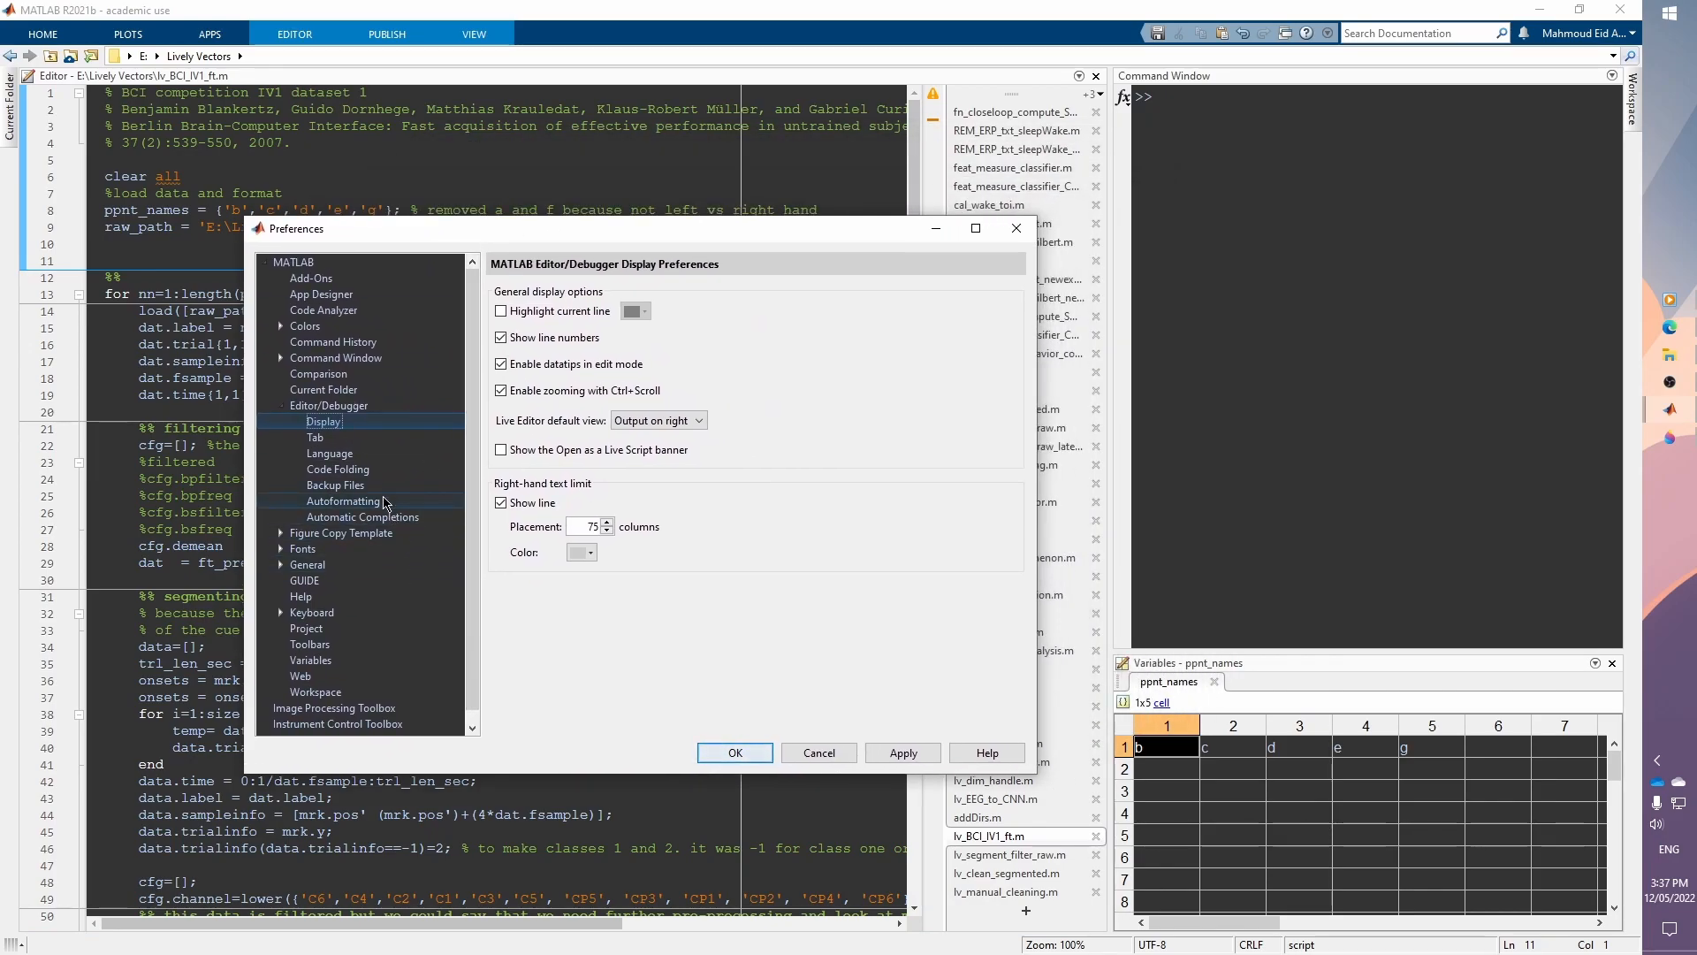
pyautogui.moveTo(415, 230); pyautogui.dragTo(459, 159)
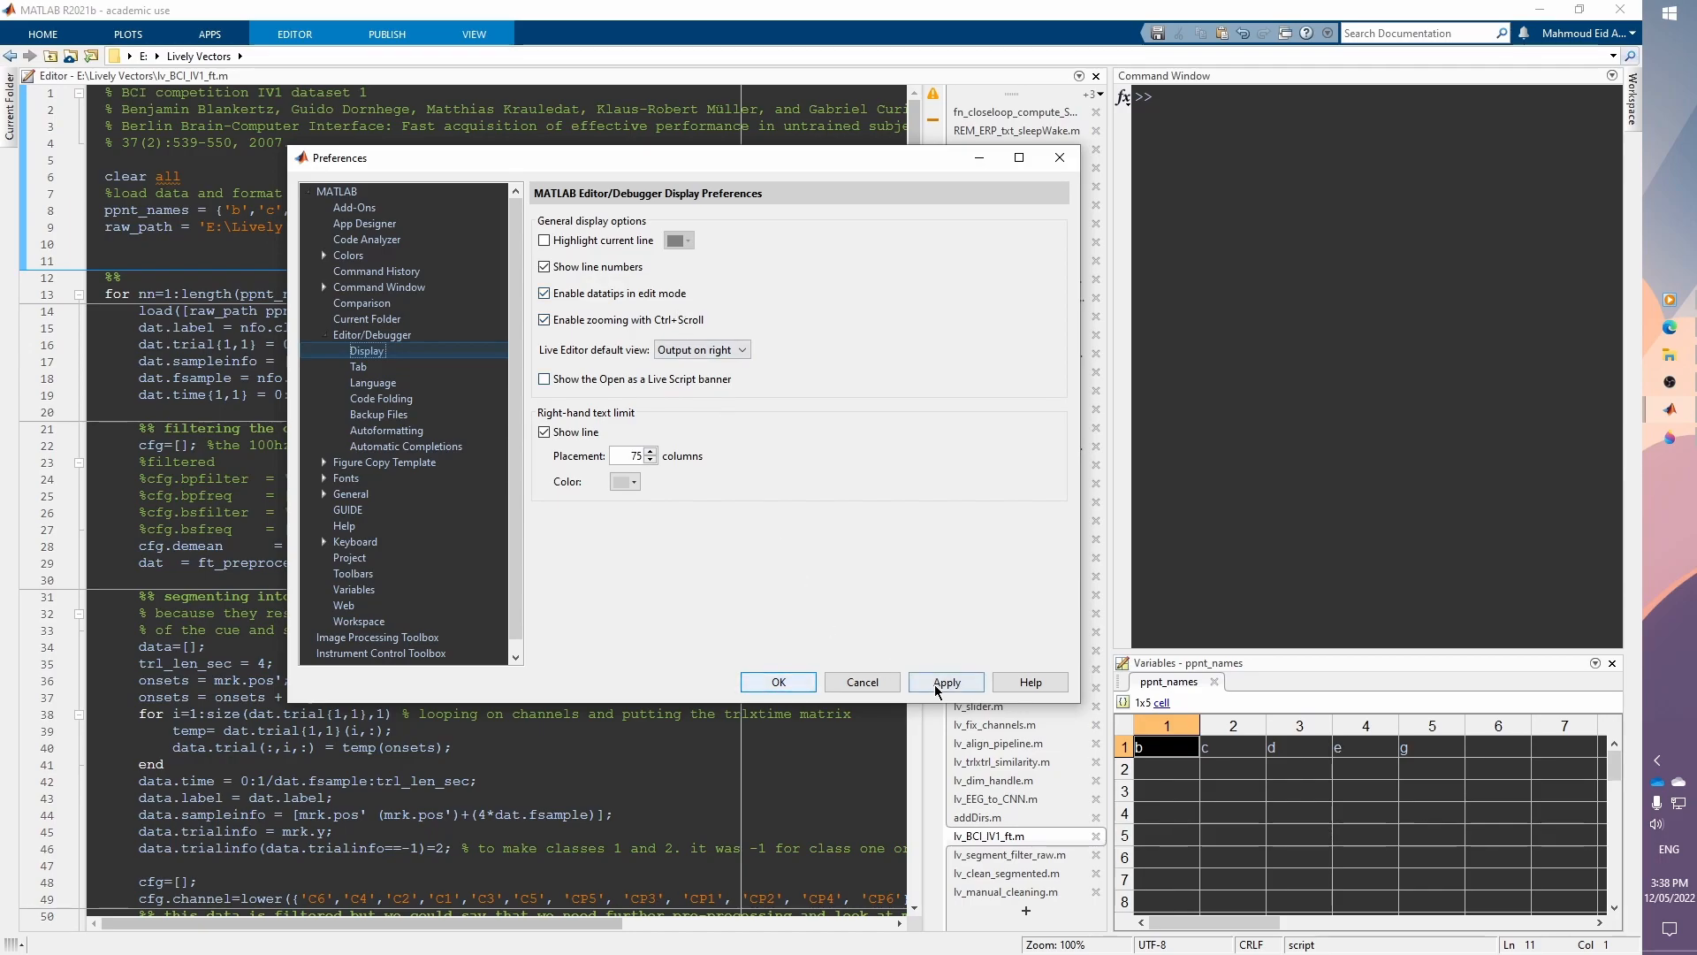
pyautogui.click(778, 682)
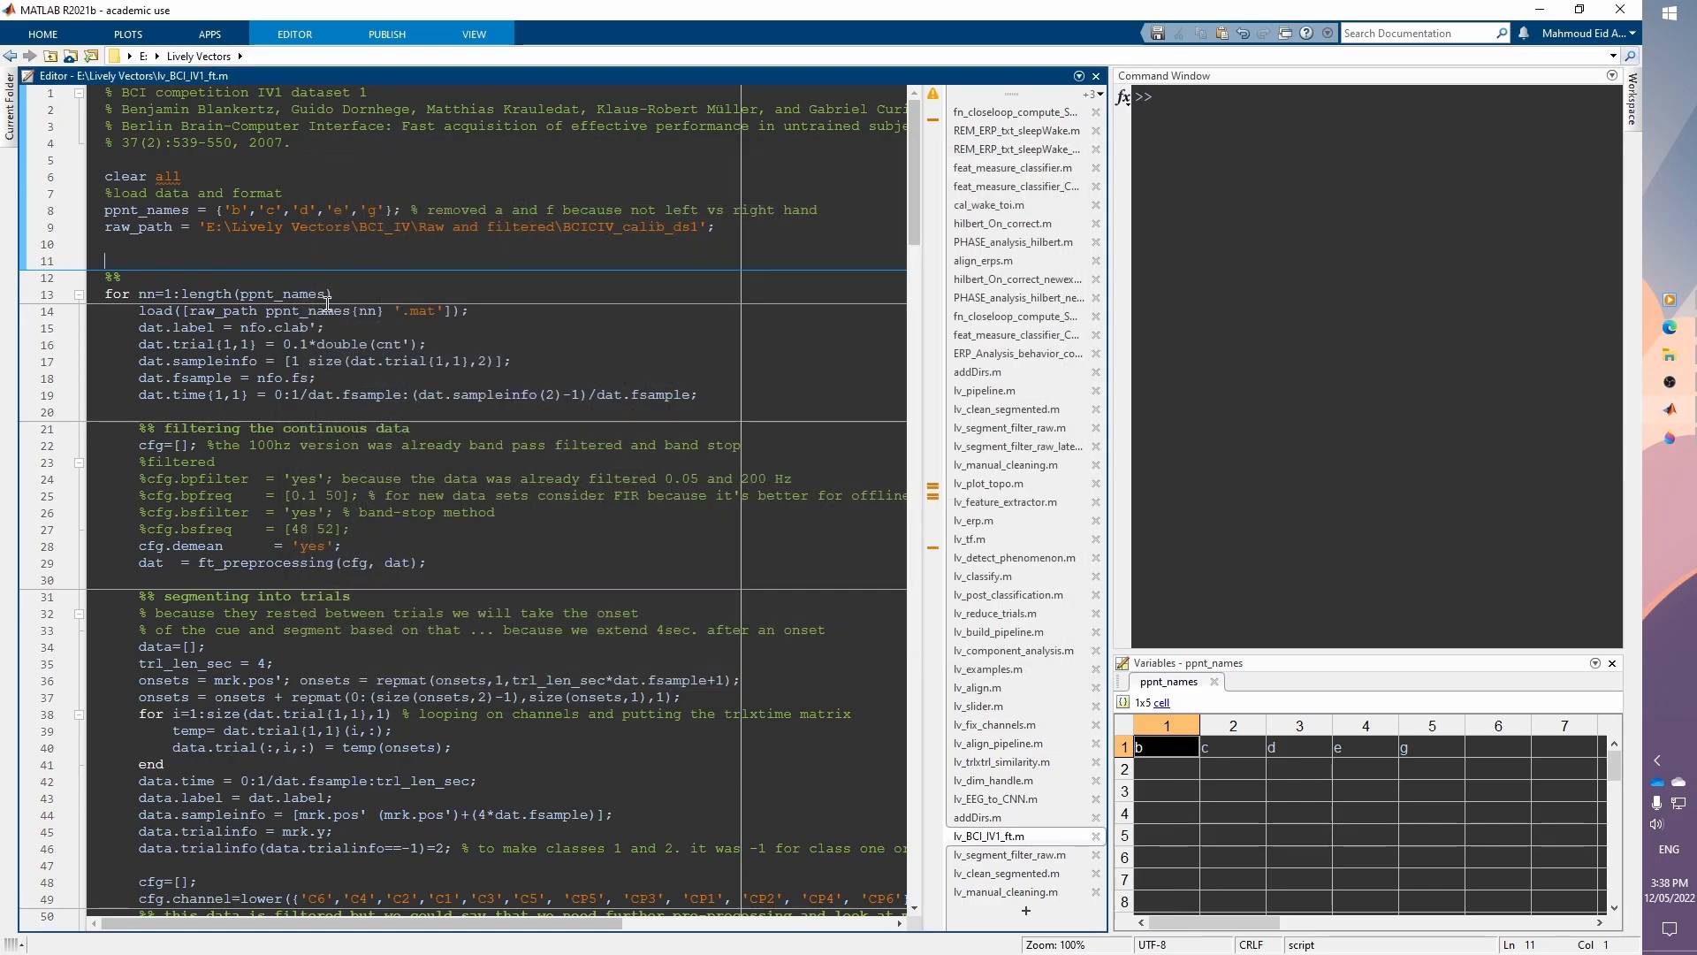
# Step: Add the line x = 1; at line 11 of the script and evaluate that line on its own
pyautogui.write('x = 1;')
pyautogui.hotkey('ctrl', 'shift', 'Home')
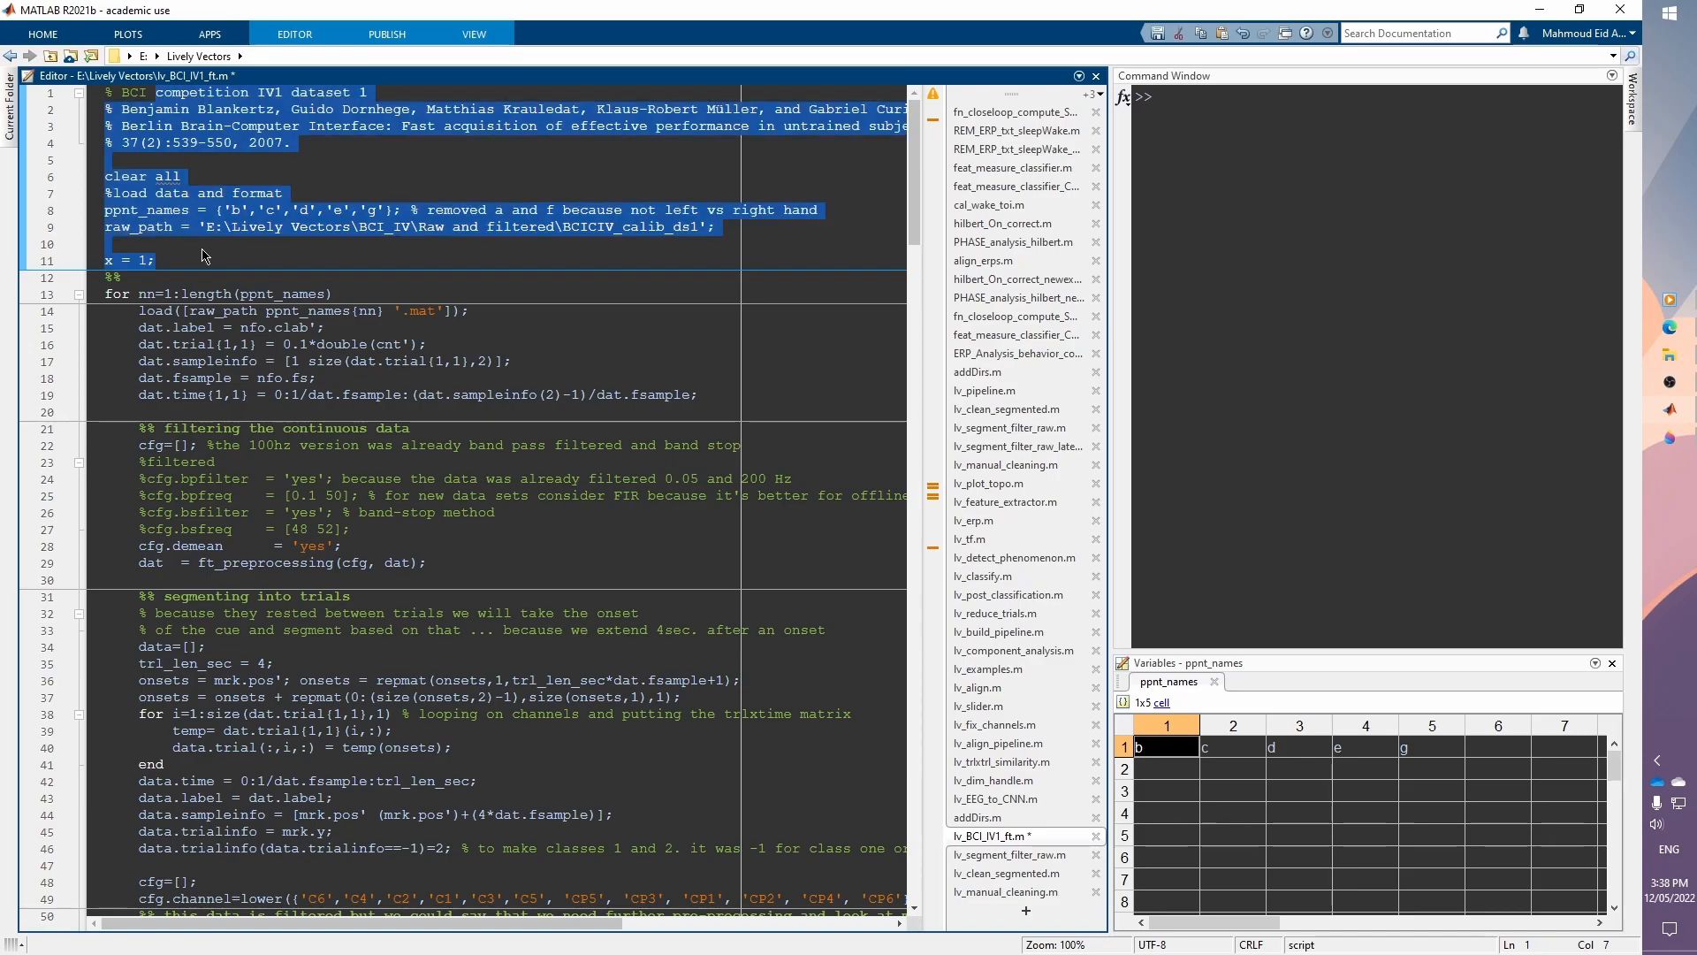
pyautogui.press('End')
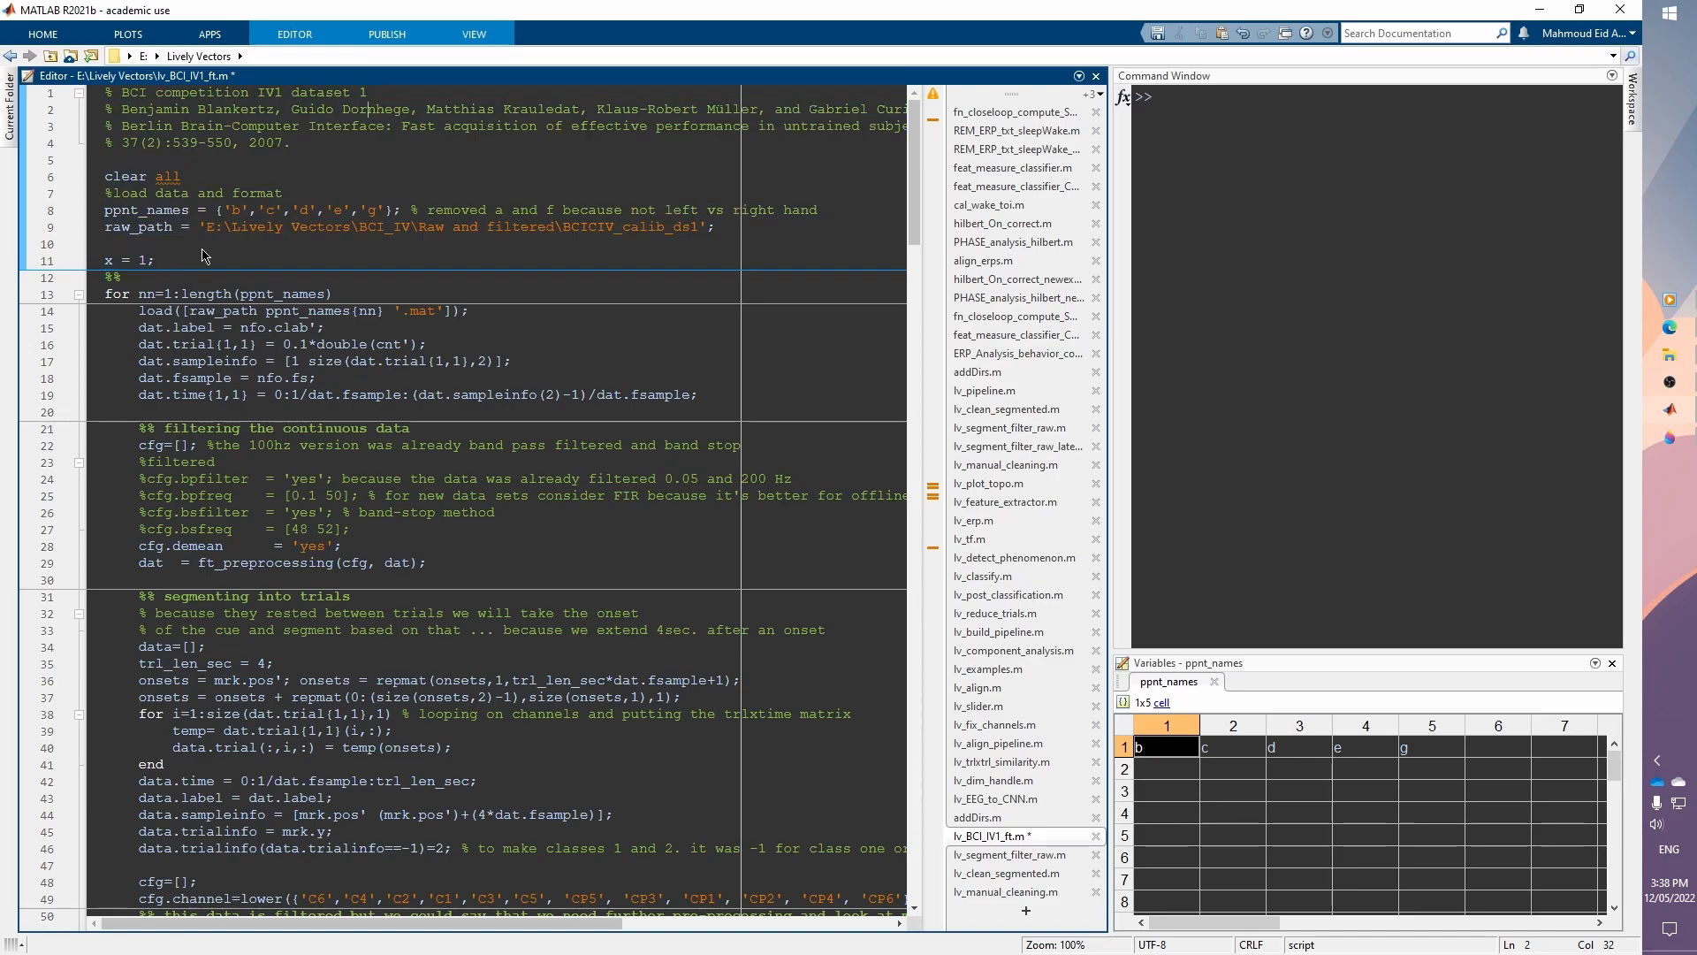
pyautogui.press('Down')
pyautogui.press('Down')
pyautogui.hotkey('shift', 'Home')
pyautogui.press('F9')
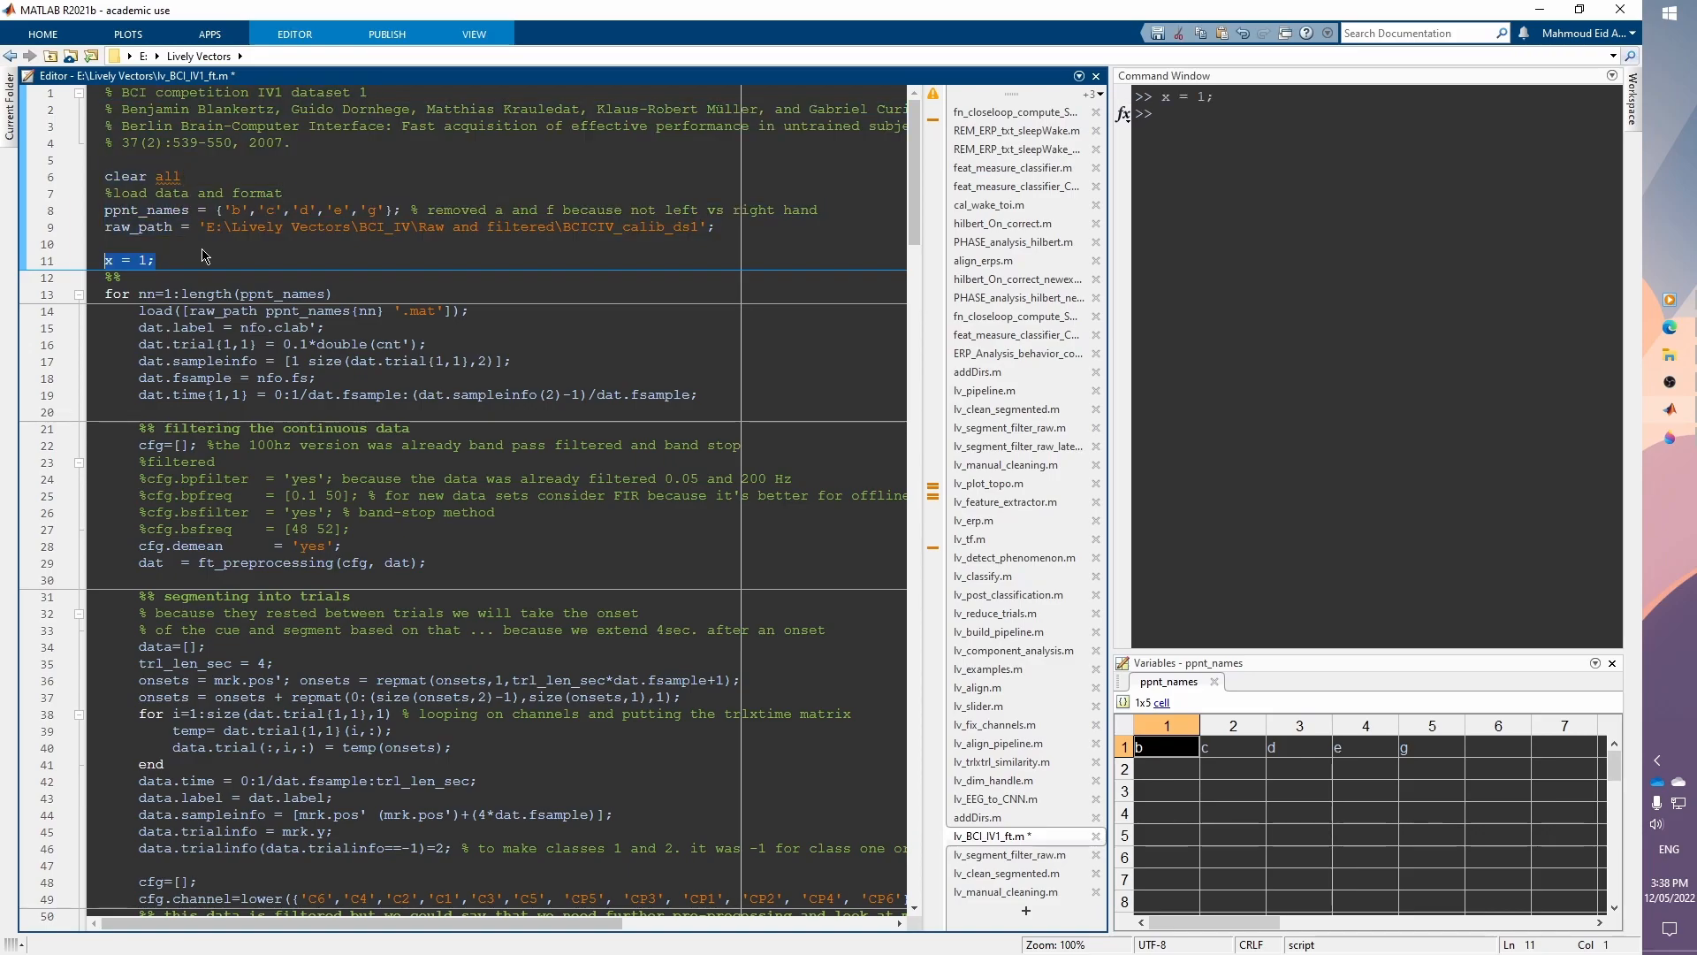
# Step: Change line 11 to x = 1:10; and evaluate the selected line
pyautogui.press('Up')
pyautogui.moveTo(115, 263)
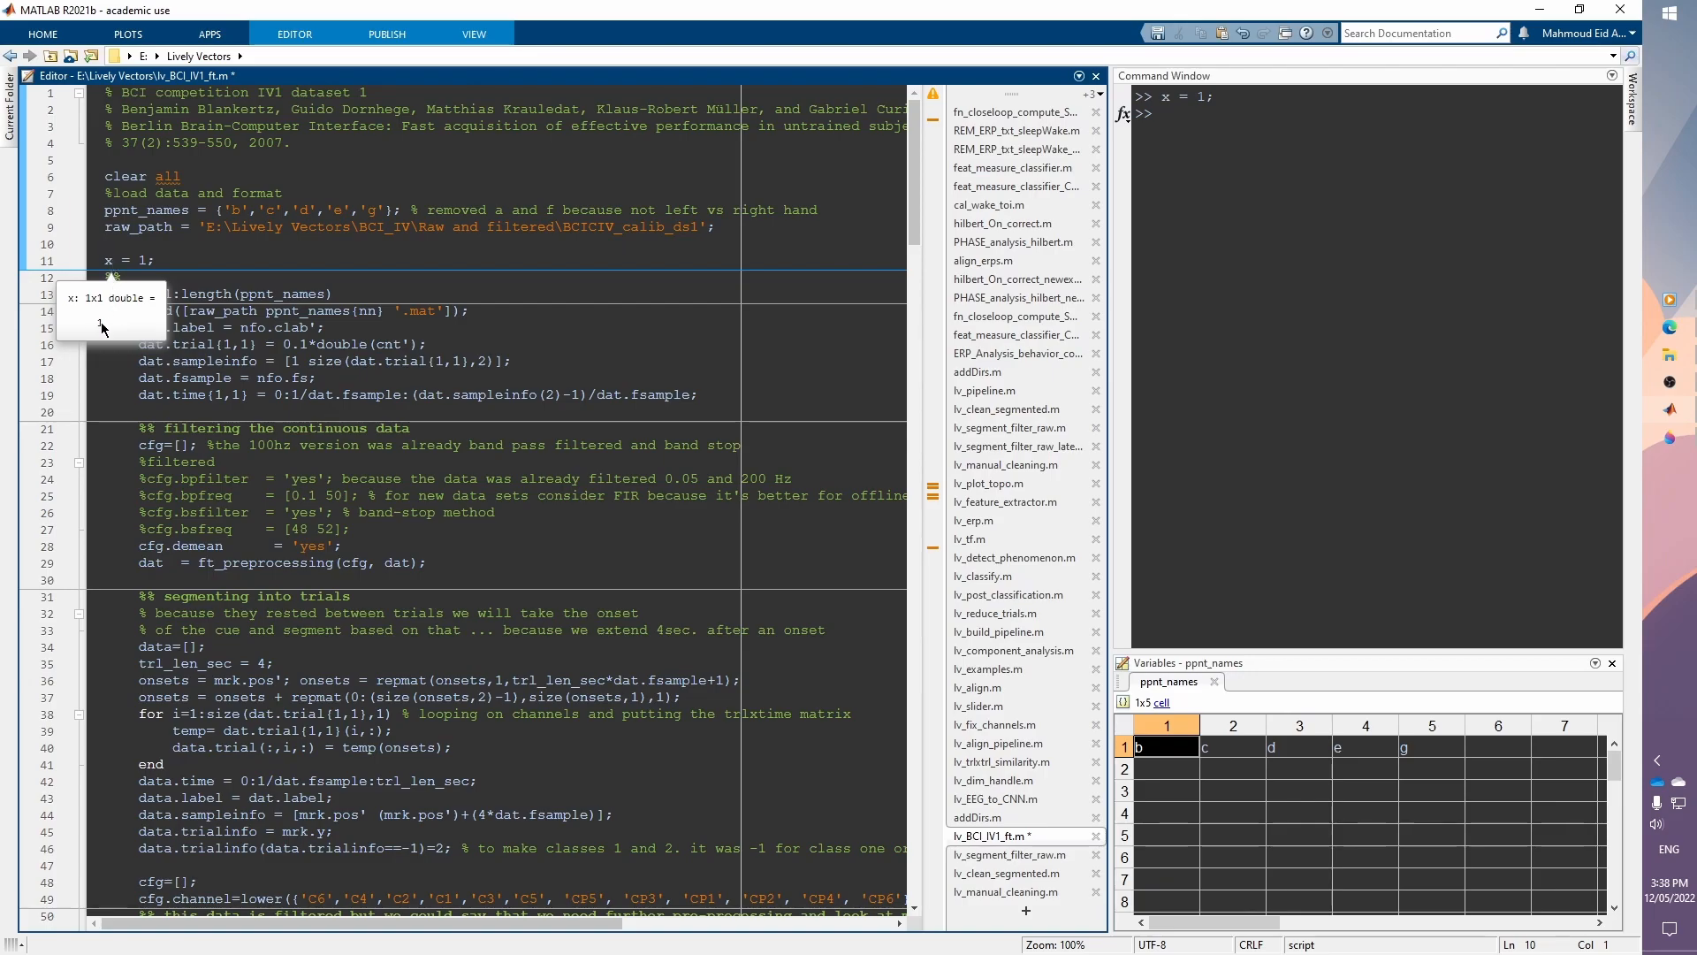
pyautogui.click(148, 256)
pyautogui.write(':10')
pyautogui.hotkey('ctrl', 'shift', 'End')
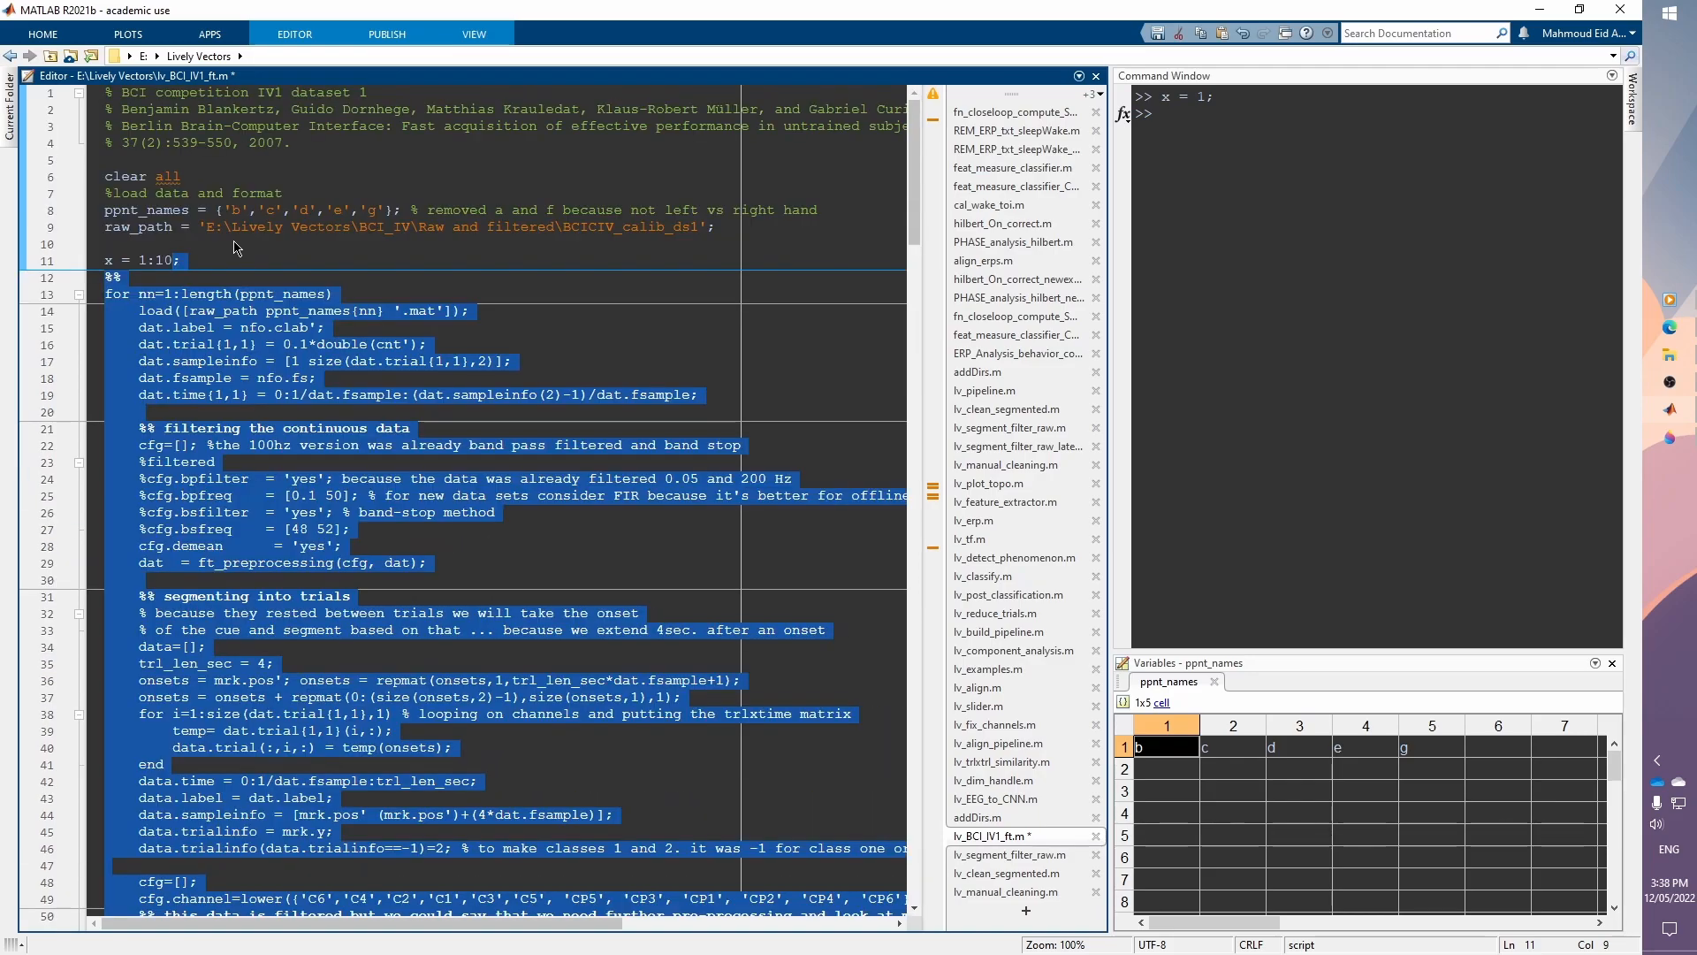
pyautogui.press('pagedown')
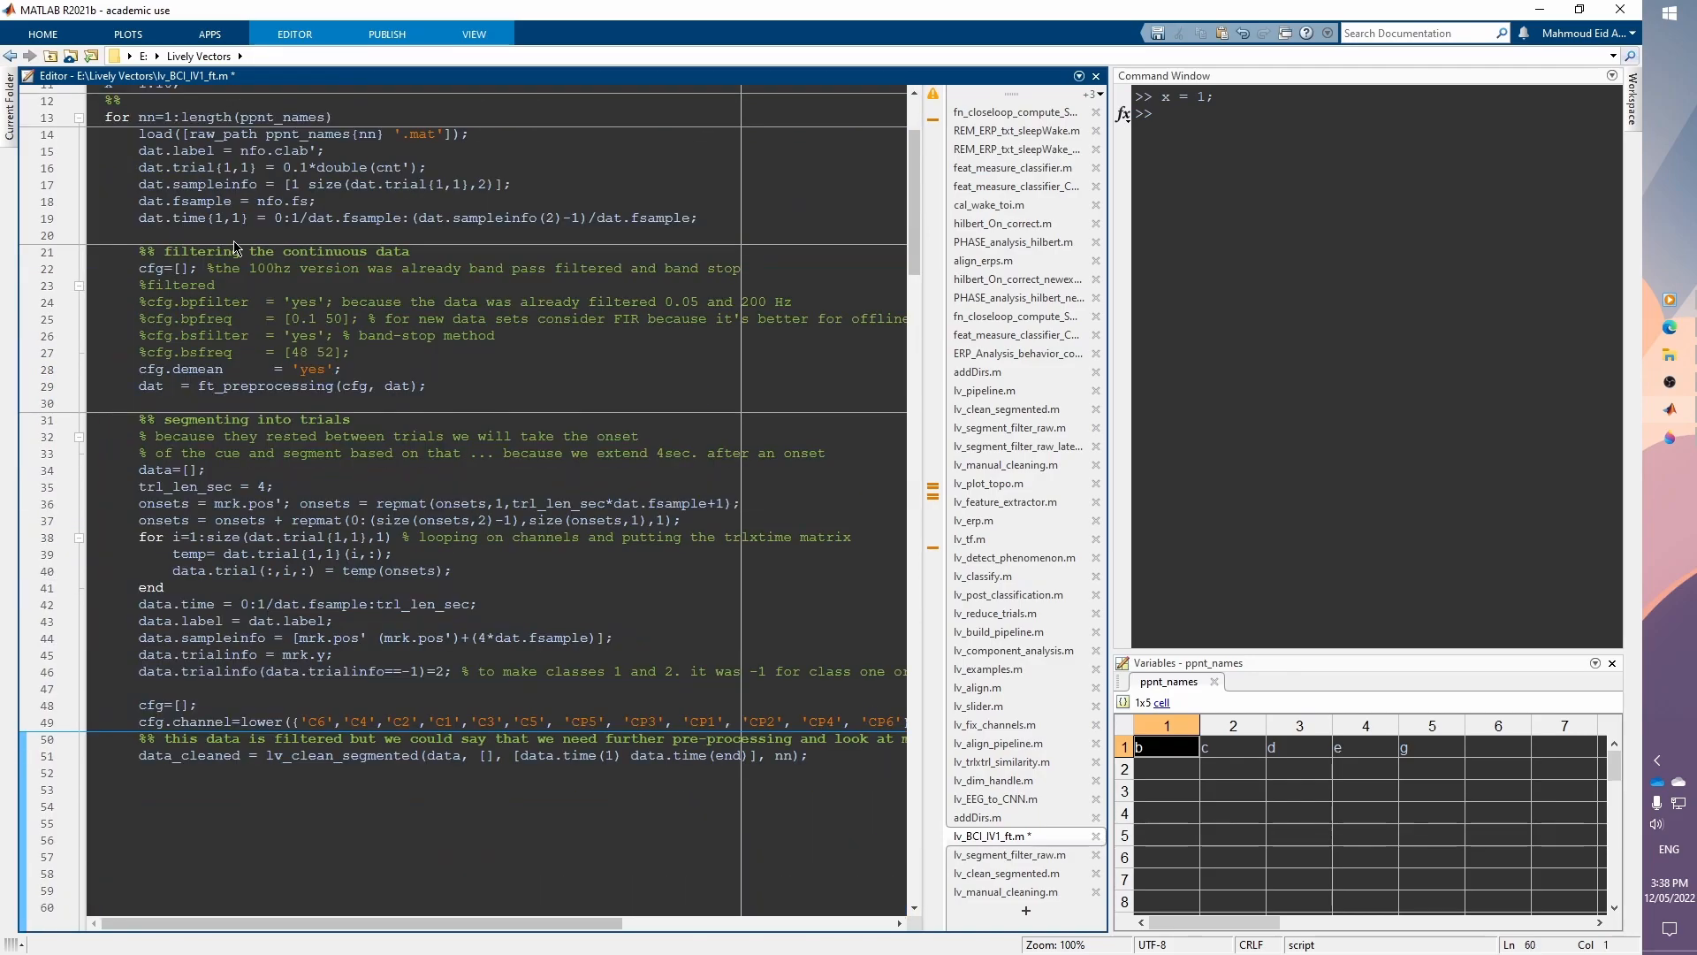
pyautogui.hotkey('ctrl', 'Home')
pyautogui.press('Down')
pyautogui.press('Down')
pyautogui.press('Down')
pyautogui.press('Down')
pyautogui.press('Down')
pyautogui.press('Down')
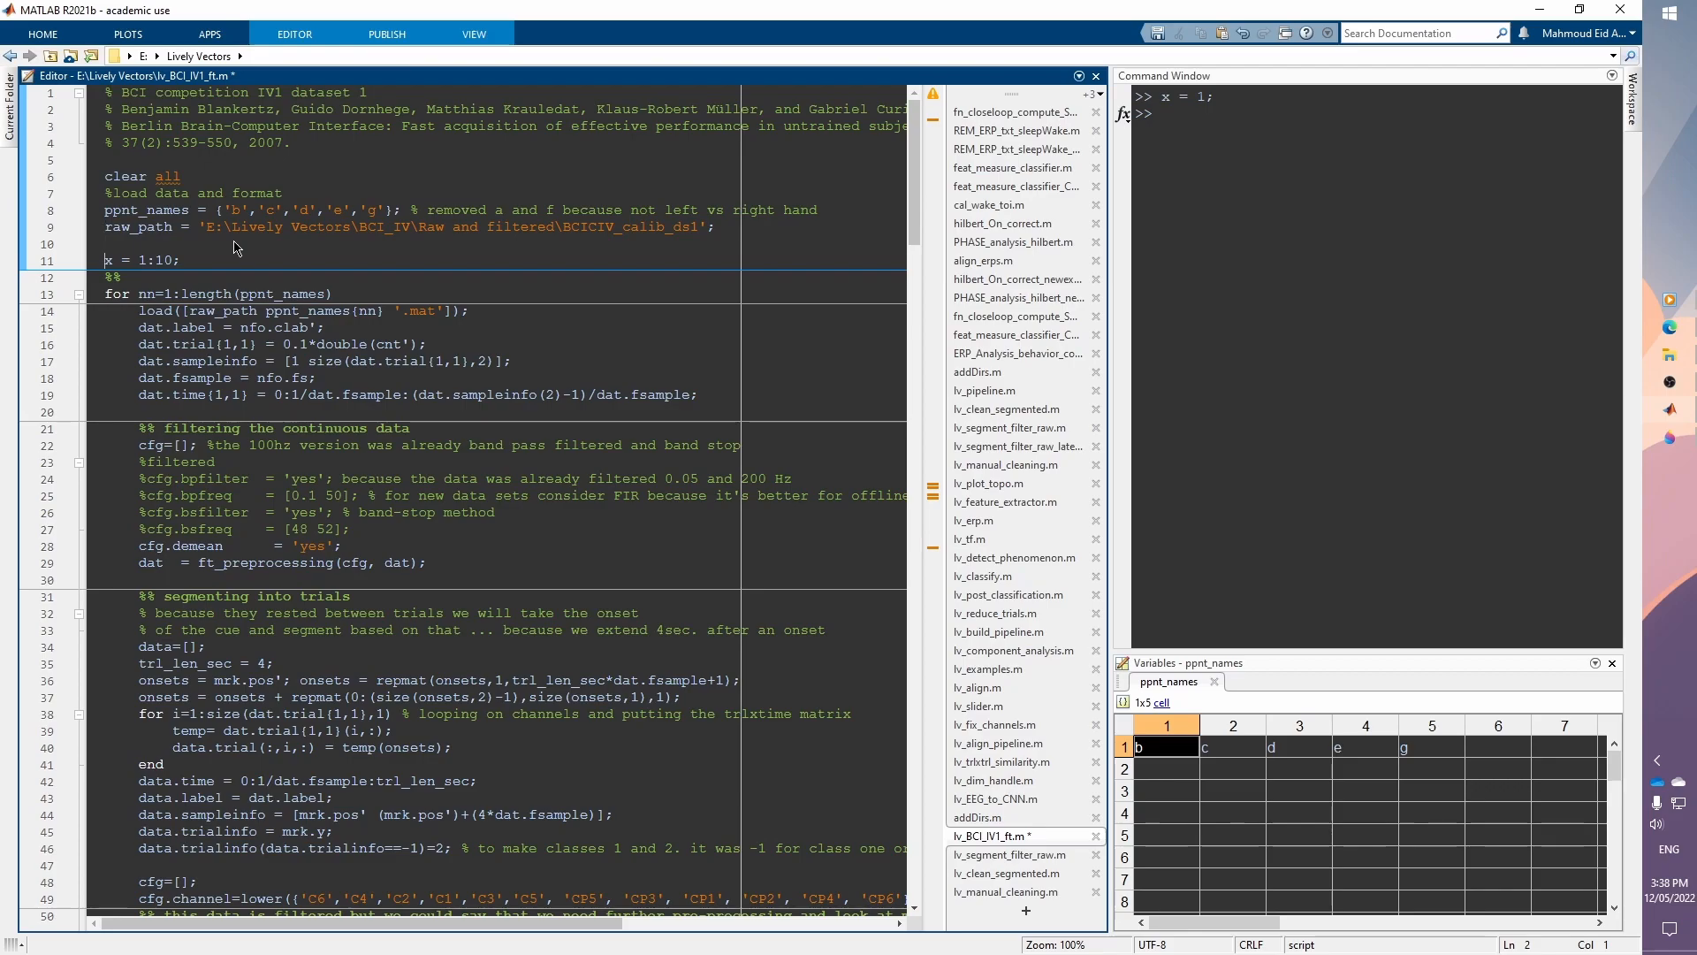
pyautogui.hotkey('shift', 'End')
pyautogui.press('F9')
# Step: Change line 11 to x = 1:100; and evaluate that line
pyautogui.moveTo(107, 261)
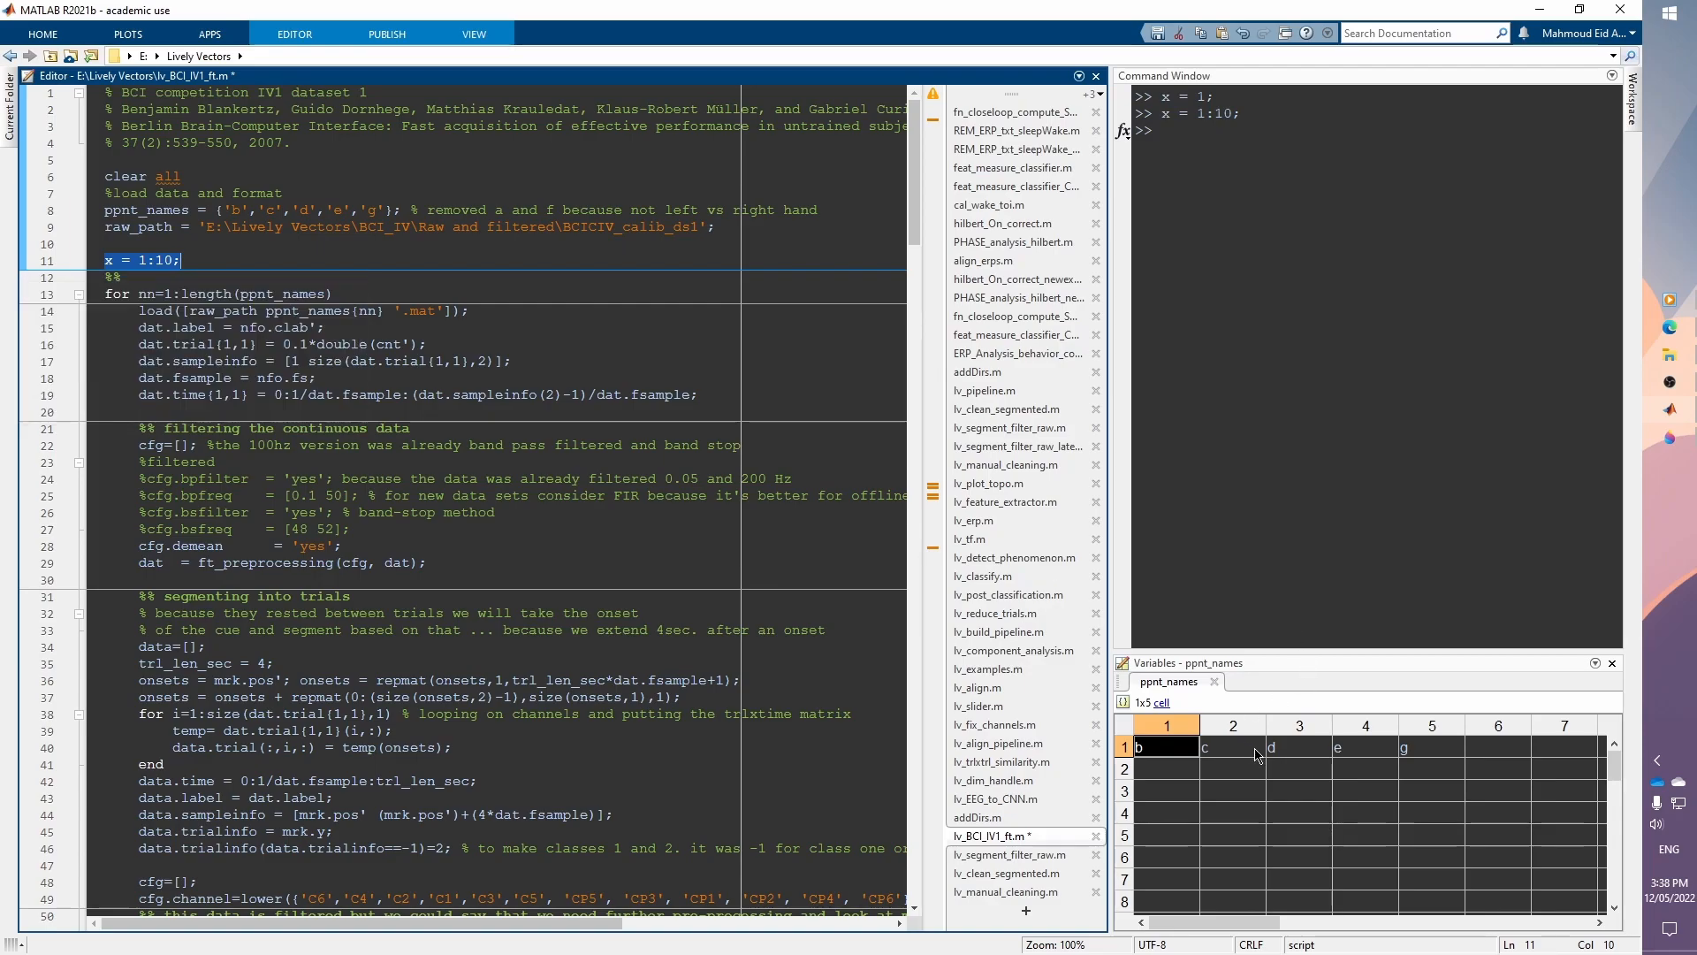
pyautogui.click(175, 260)
pyautogui.write('0')
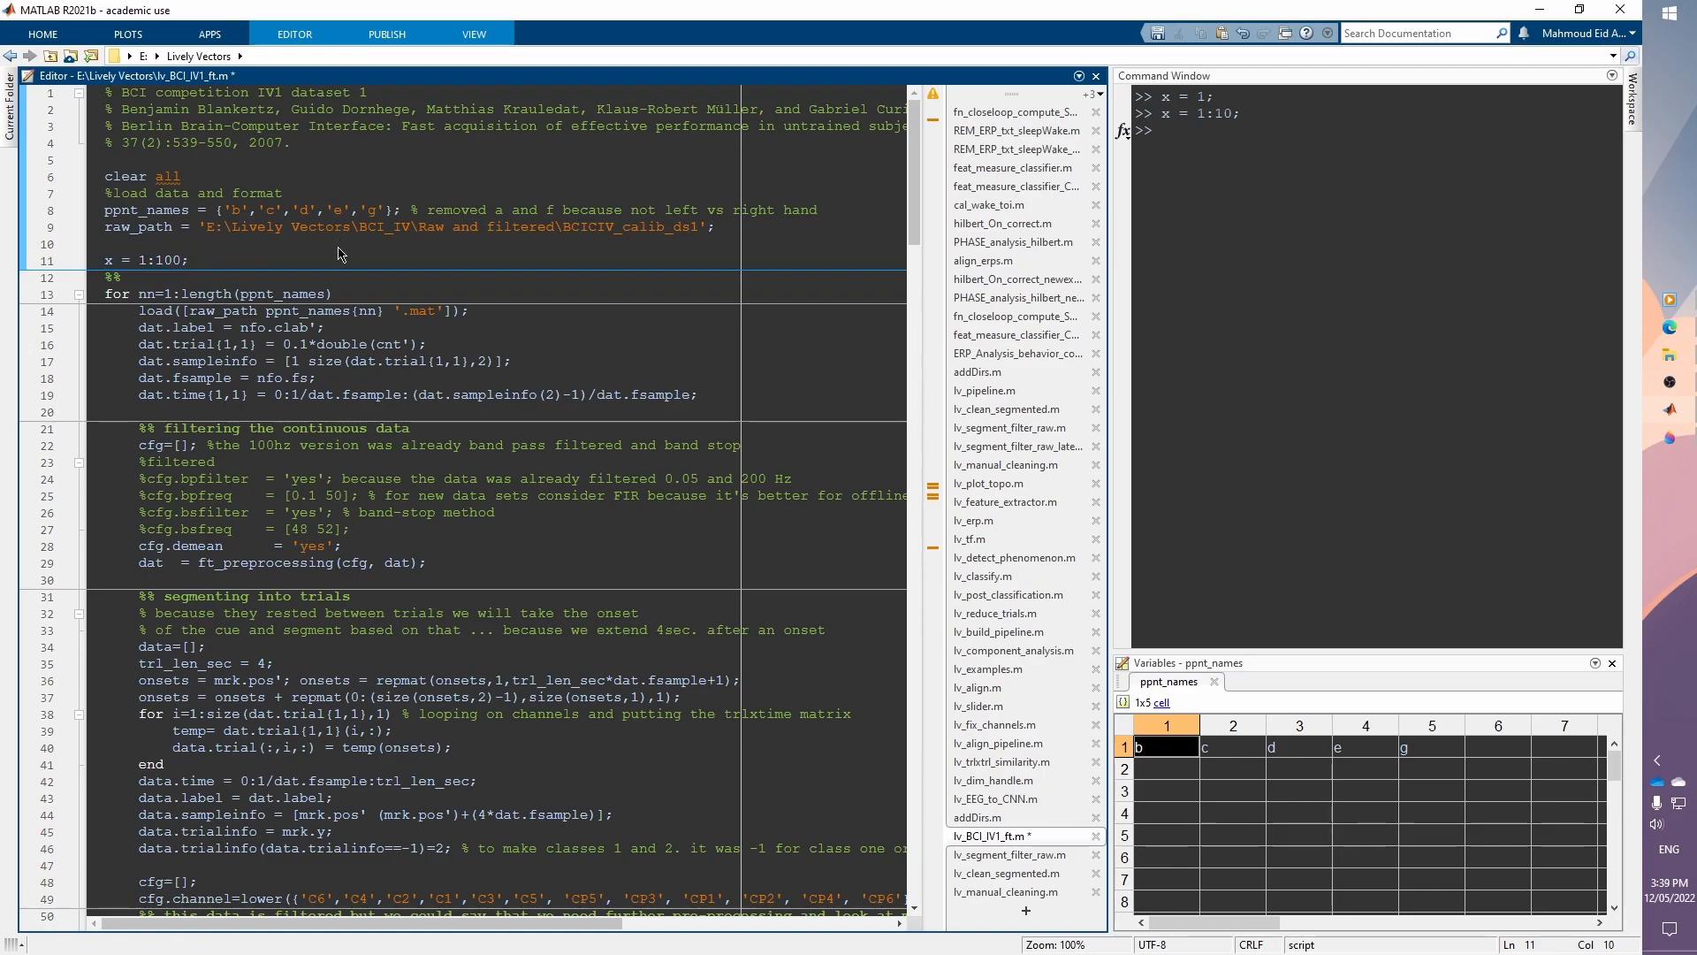
pyautogui.click(52, 261)
pyautogui.press('F9')
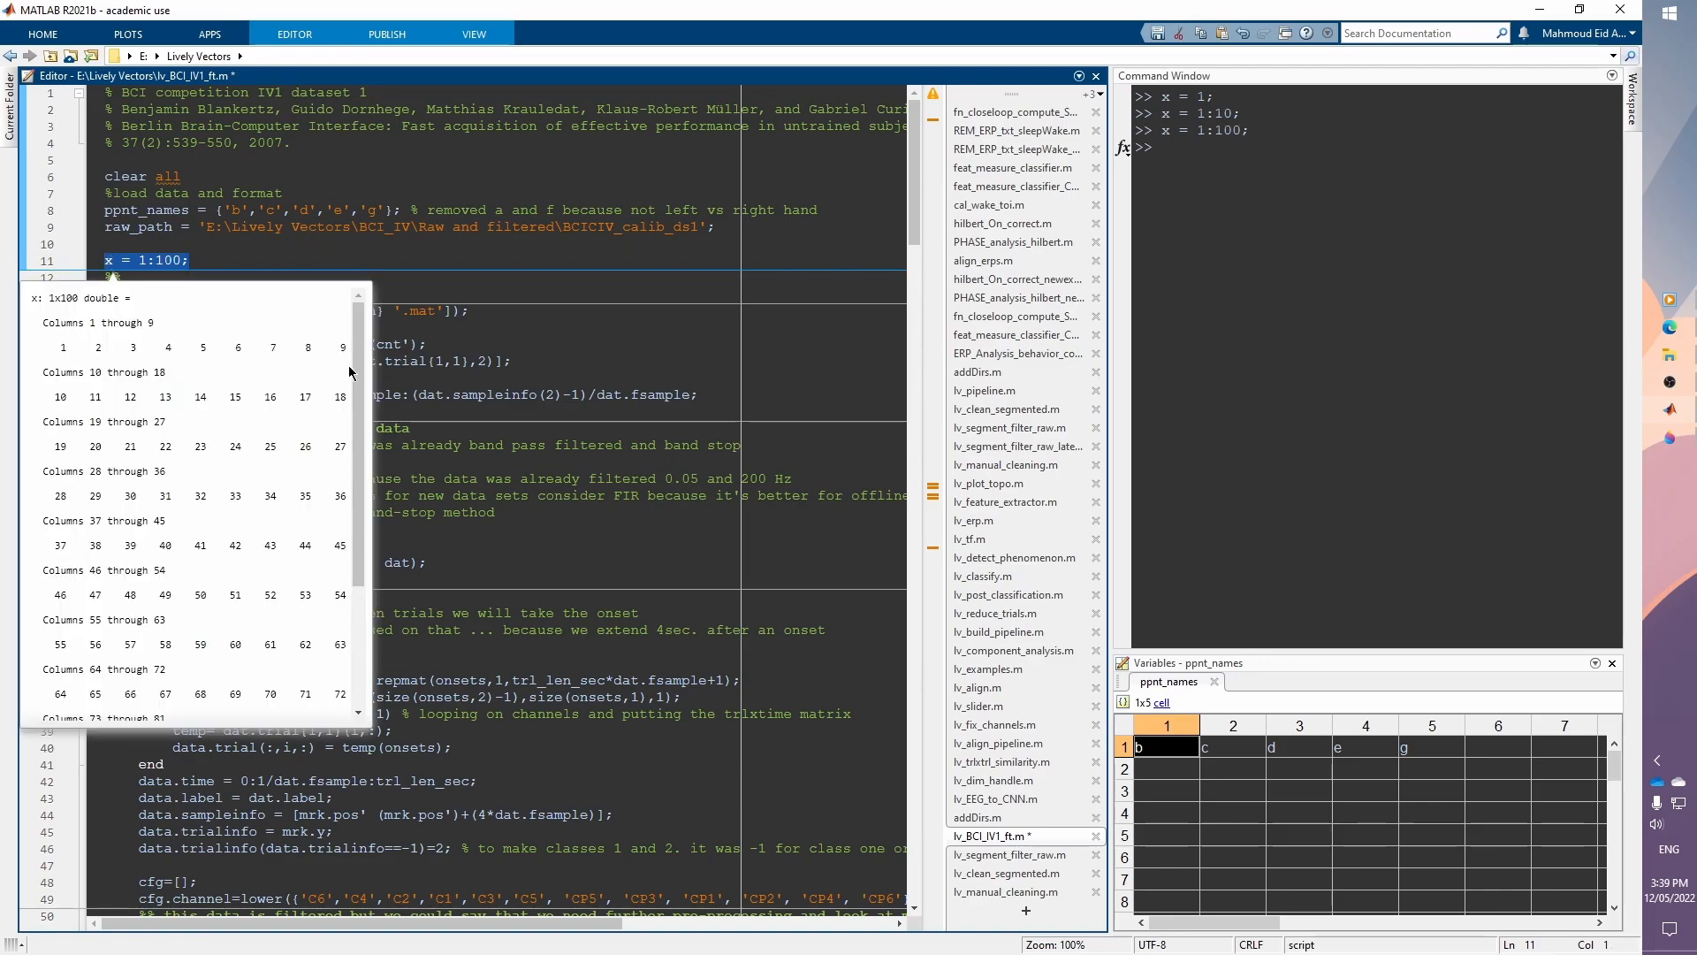
# Step: Inspect the datatip for x by pointing at the variable and scrolling through its values
pyautogui.click(270, 260)
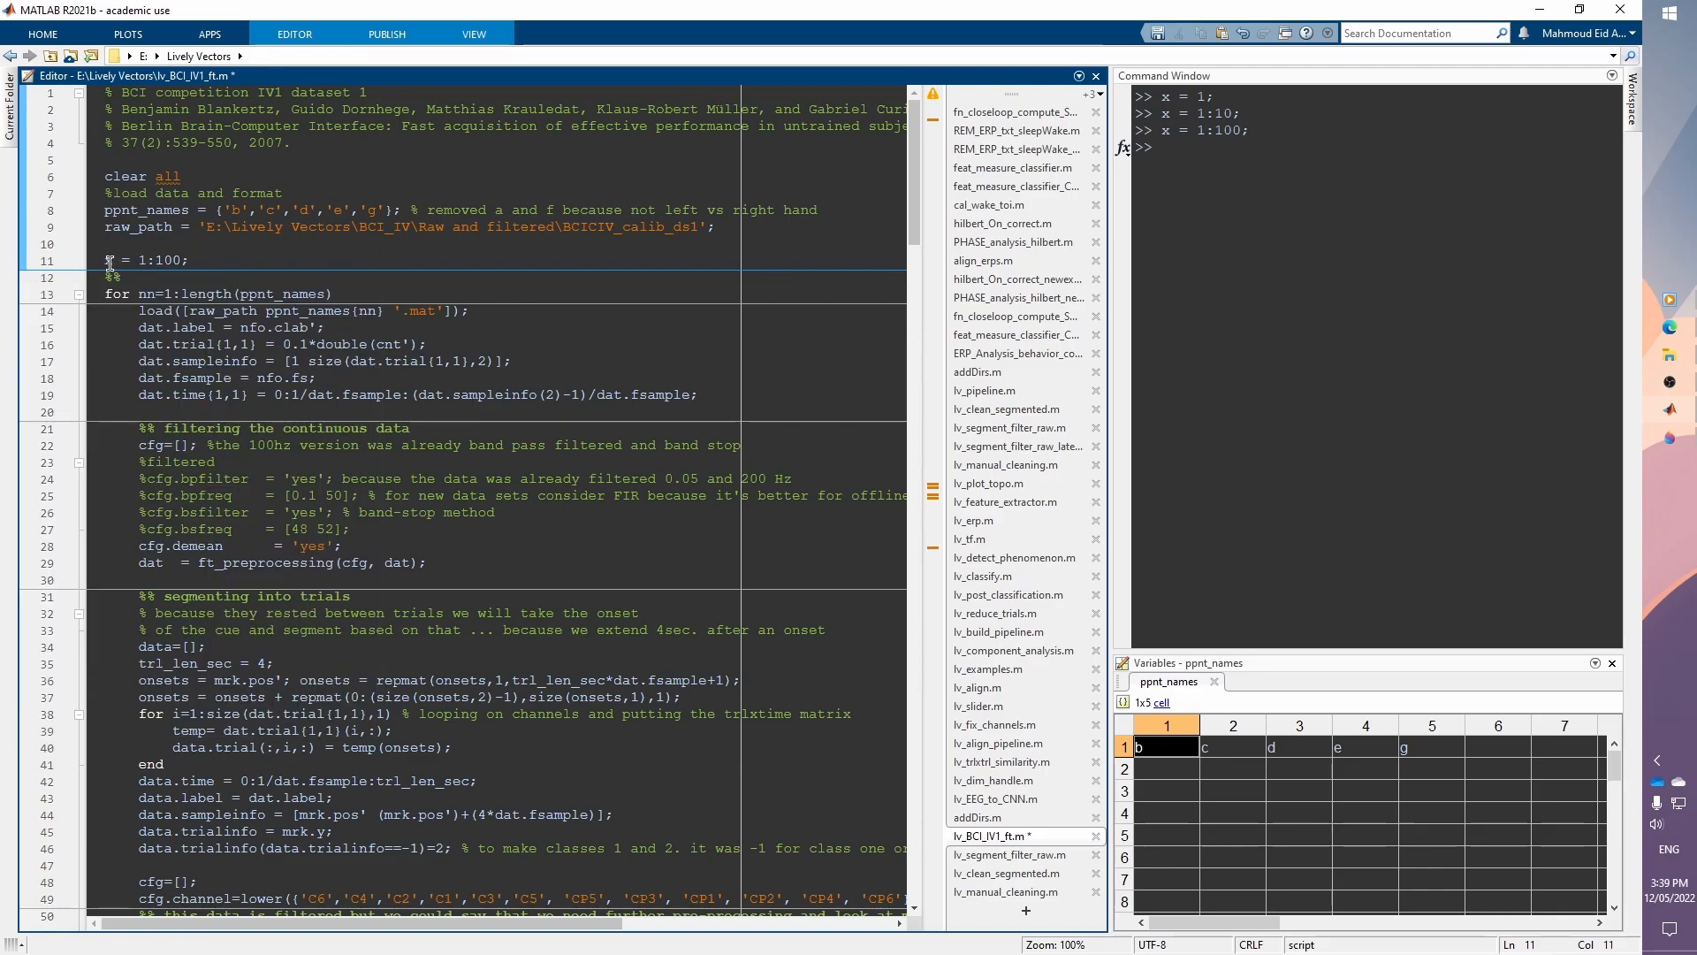
pyautogui.moveTo(108, 261)
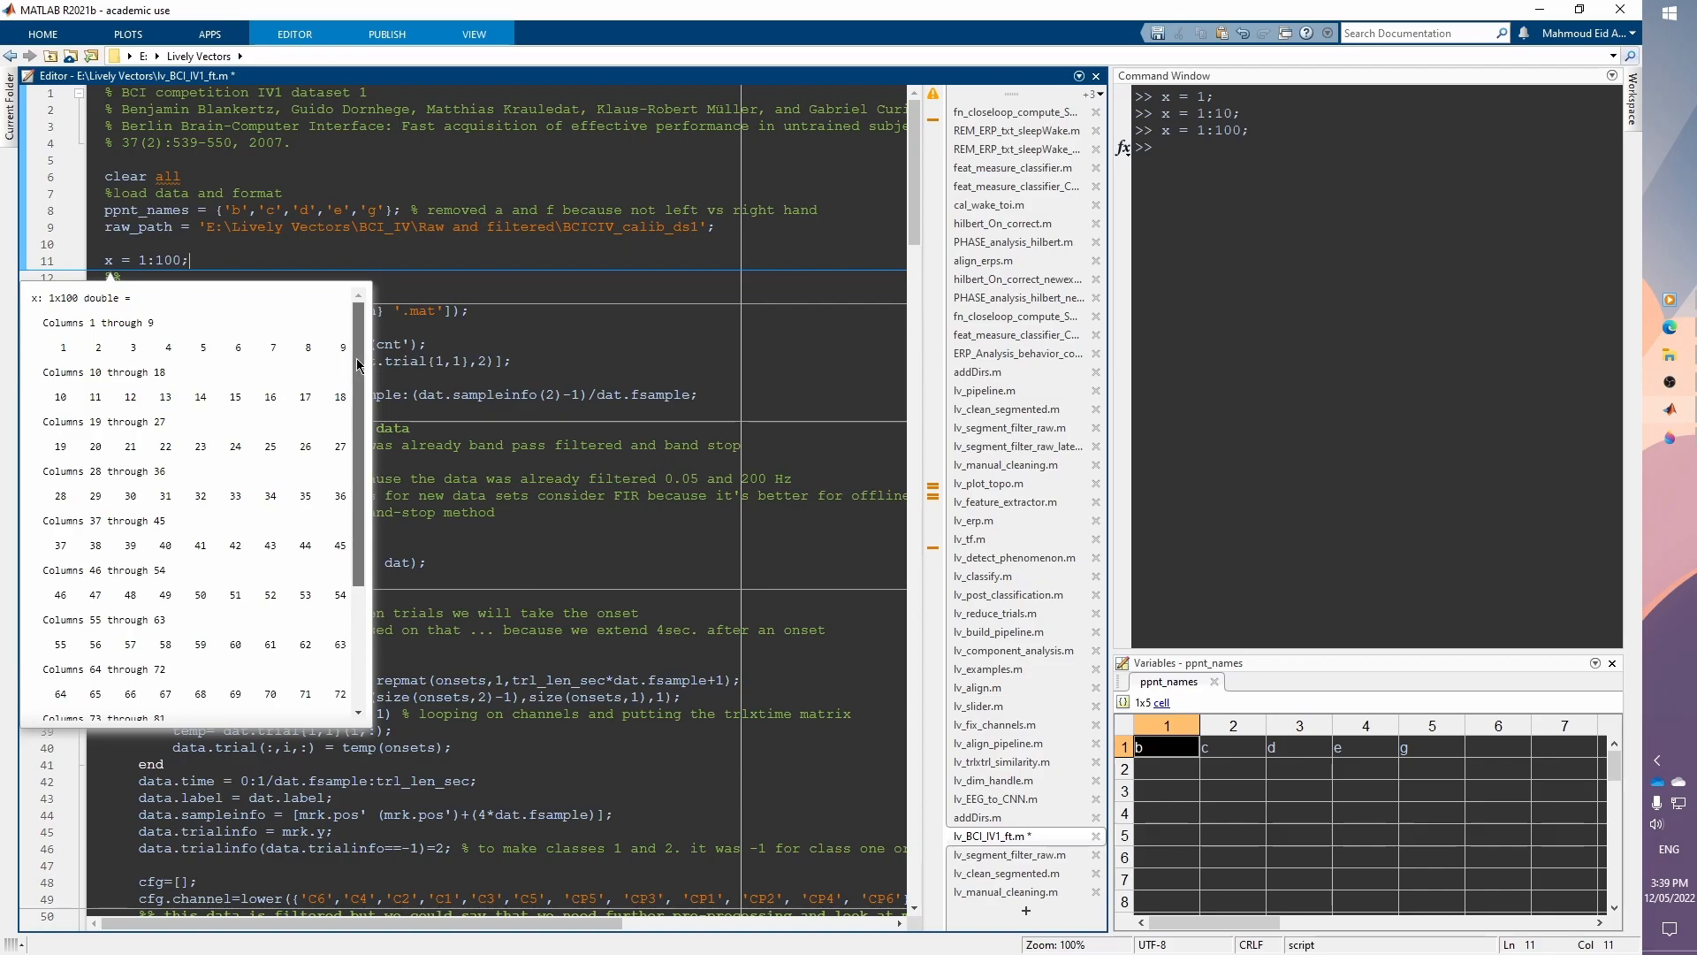
pyautogui.moveTo(358, 365); pyautogui.dragTo(359, 486)
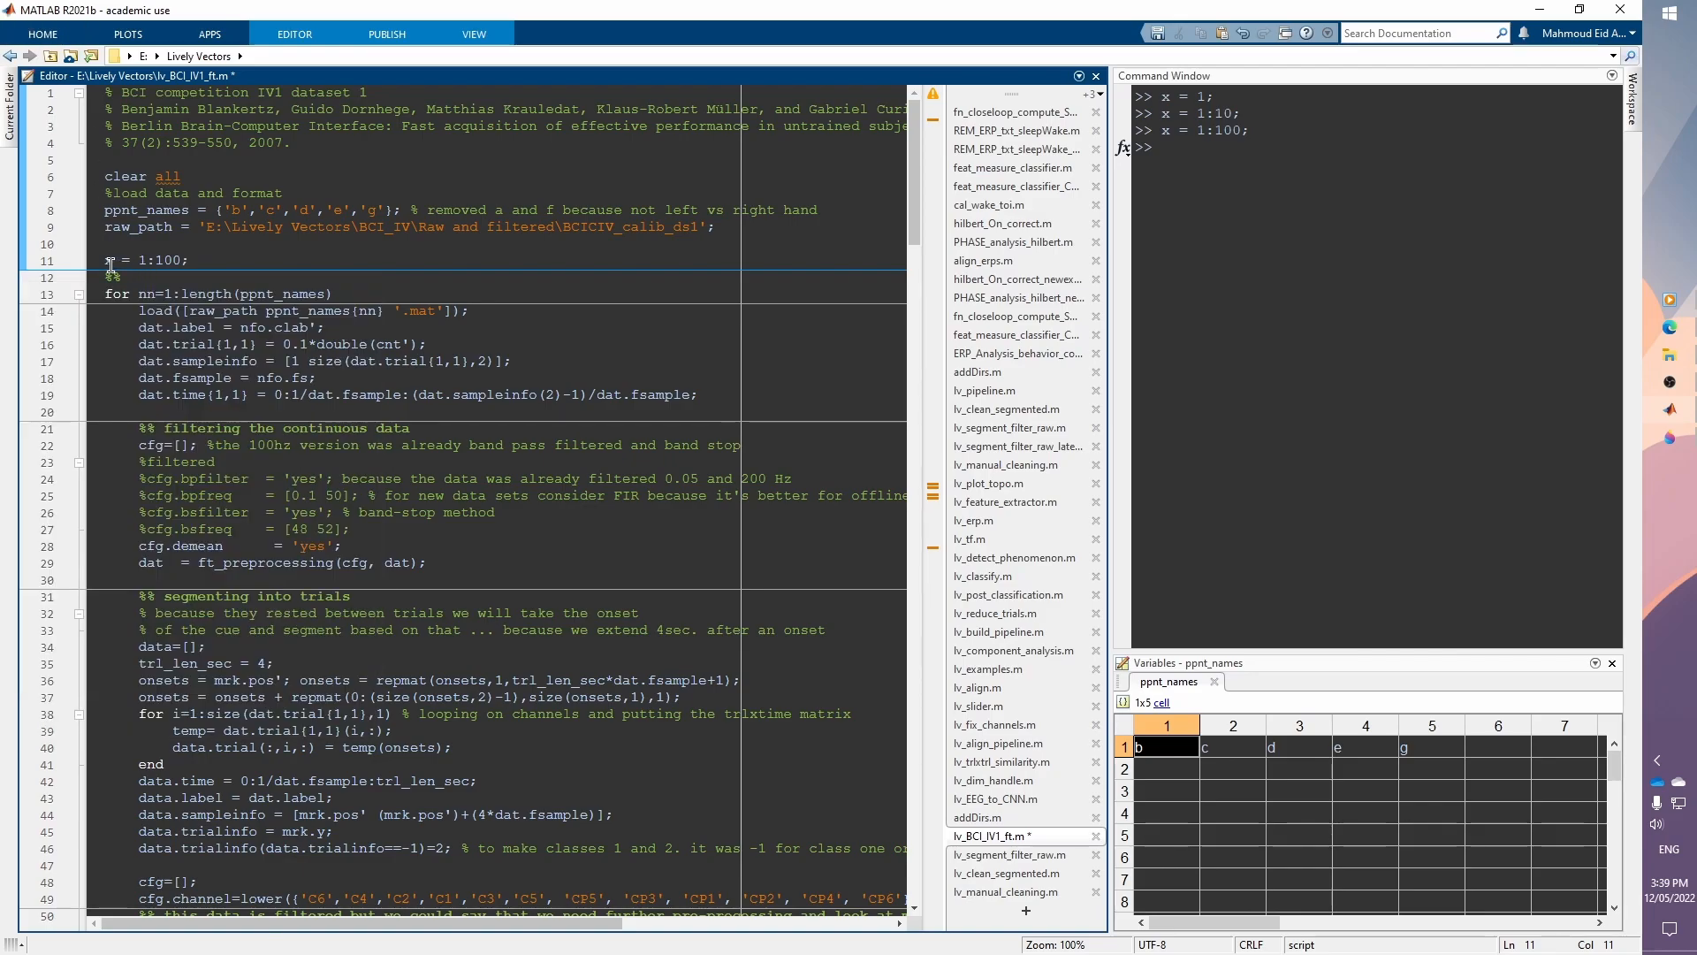
pyautogui.moveTo(110, 266)
pyautogui.scroll(-3, 371, 497)
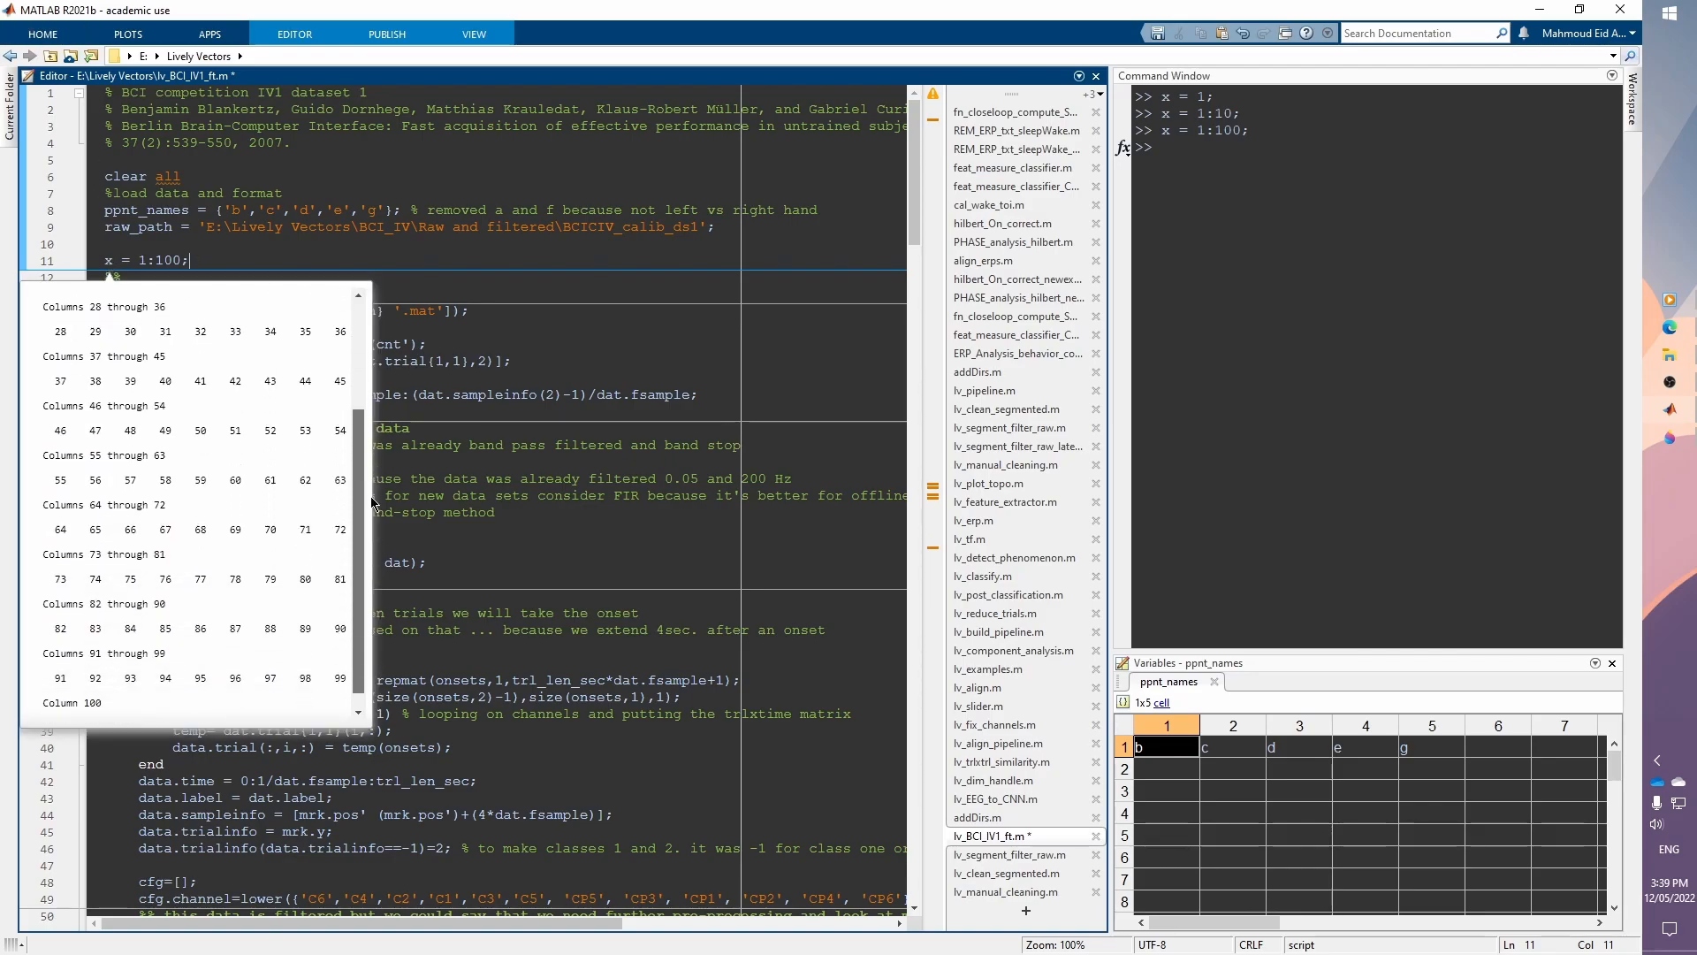
pyautogui.scroll(3, 370, 477)
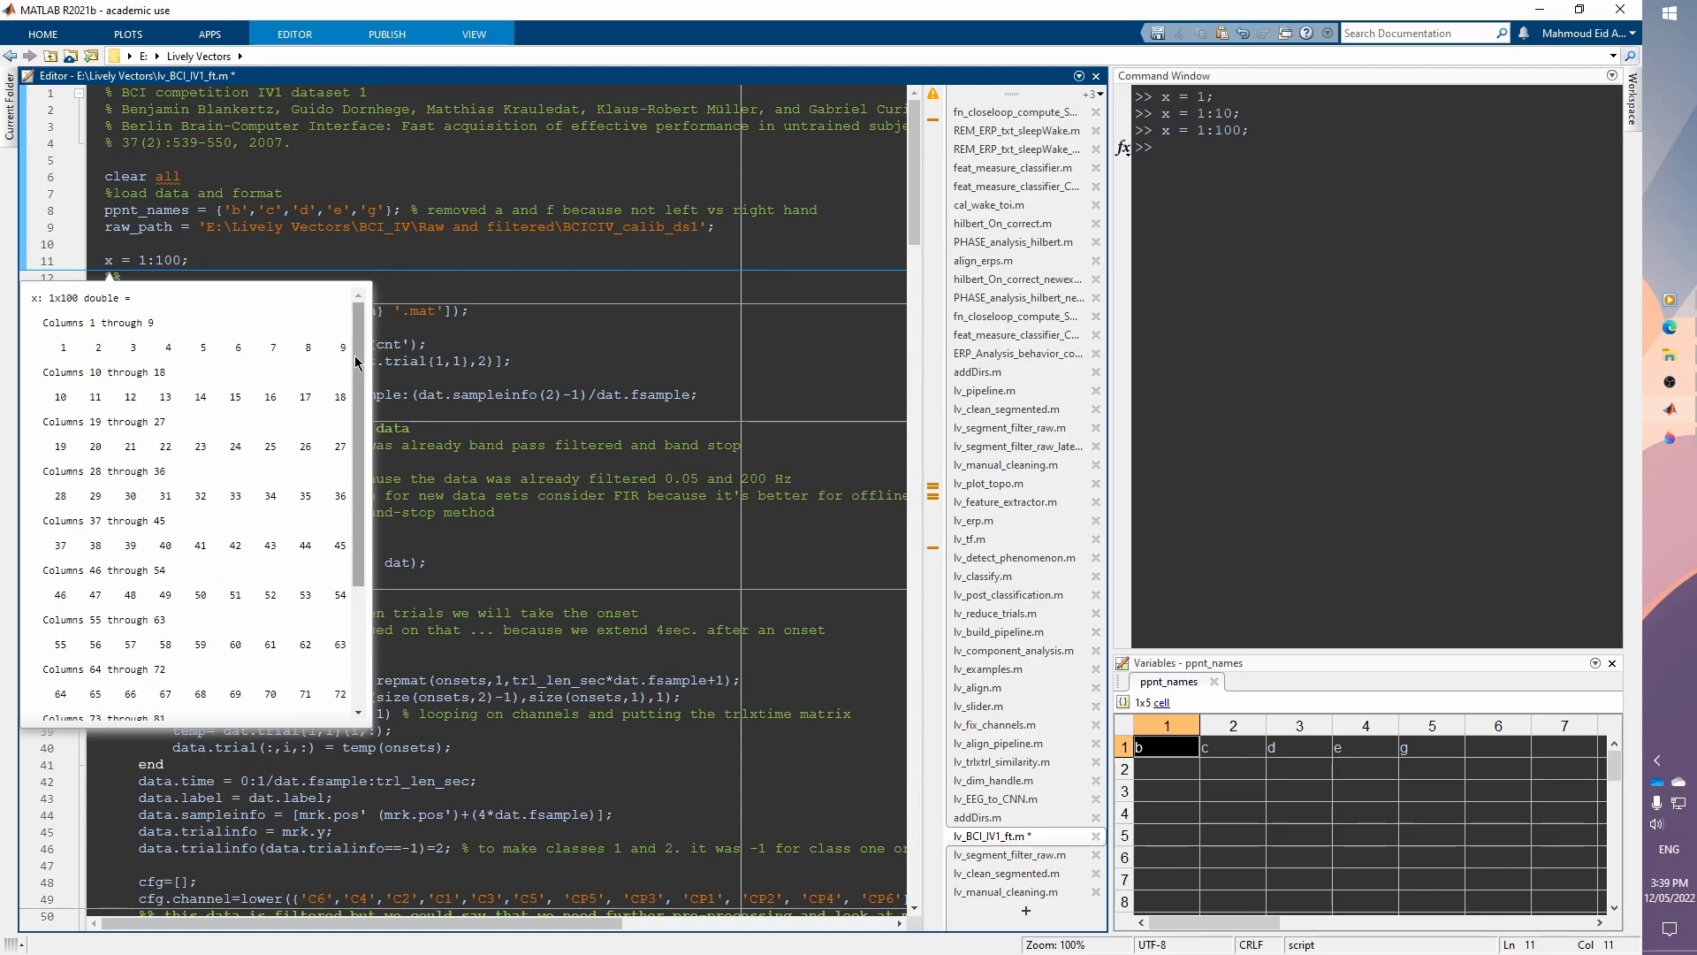
pyautogui.moveTo(356, 361); pyautogui.dragTo(369, 511)
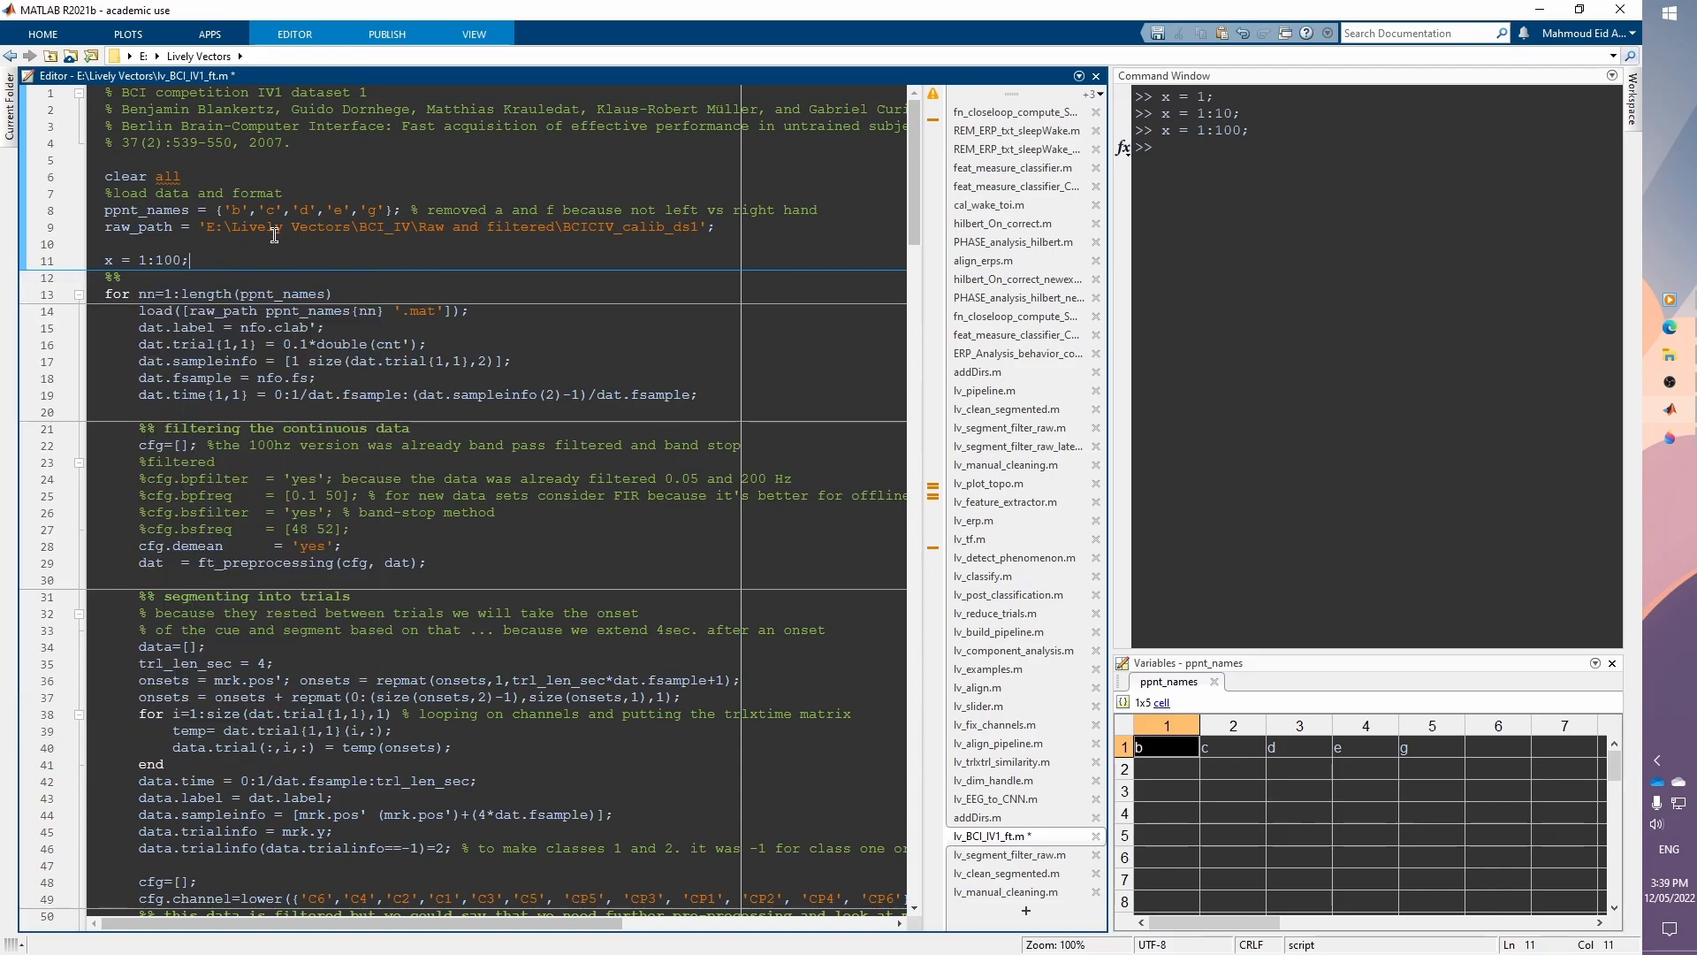
# Step: Delete the x = 1:100; line and save the script
pyautogui.hotkey('shift', 'Home')
pyautogui.press('BackSpace')
pyautogui.press('BackSpace')
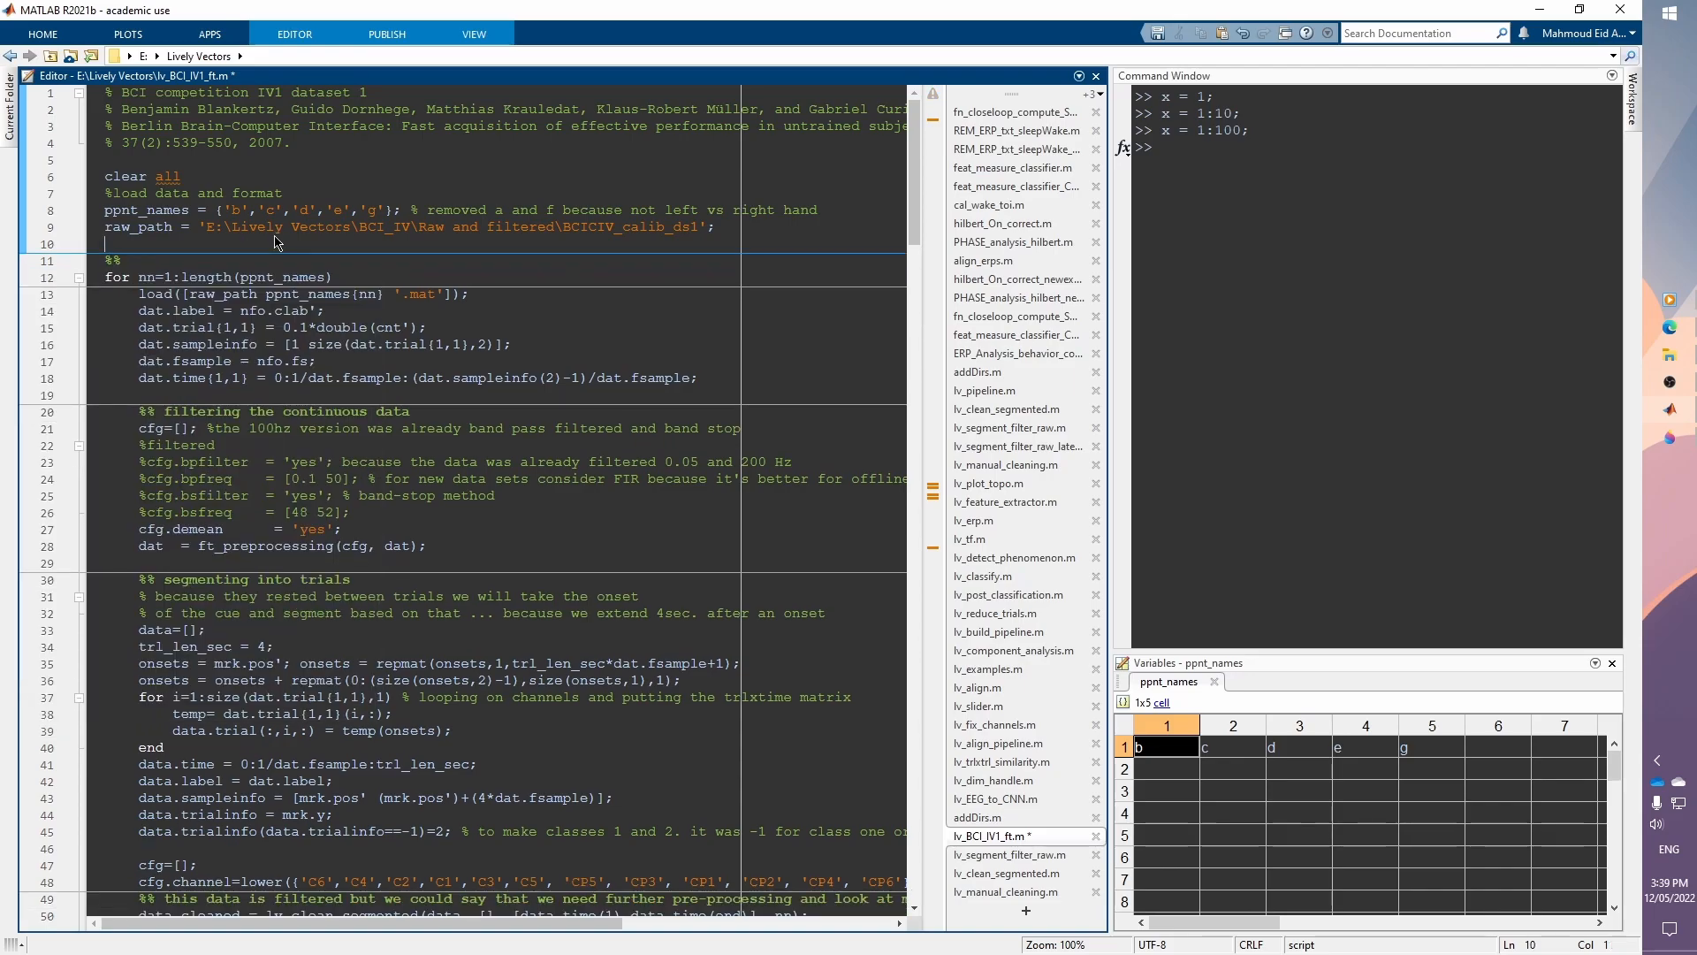
pyautogui.hotkey('ctrl', 's')
# Step: Open the keyboard shortcuts page of Preferences and close it again
pyautogui.click(294, 36)
pyautogui.click(42, 36)
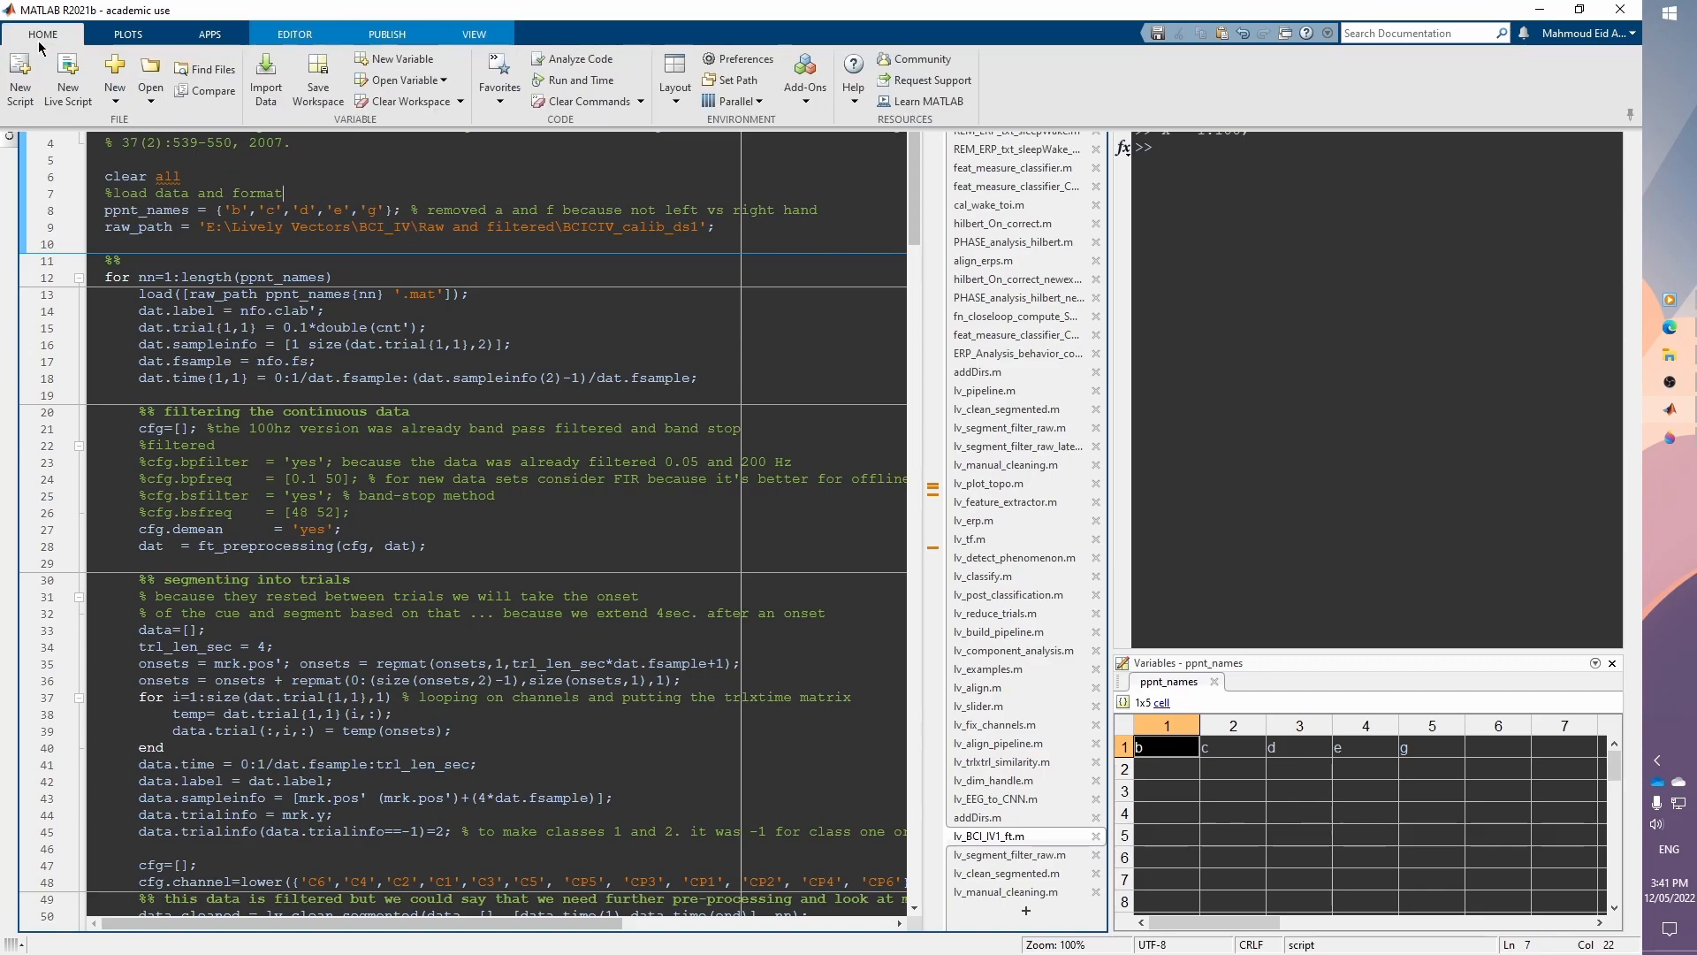
pyautogui.click(744, 59)
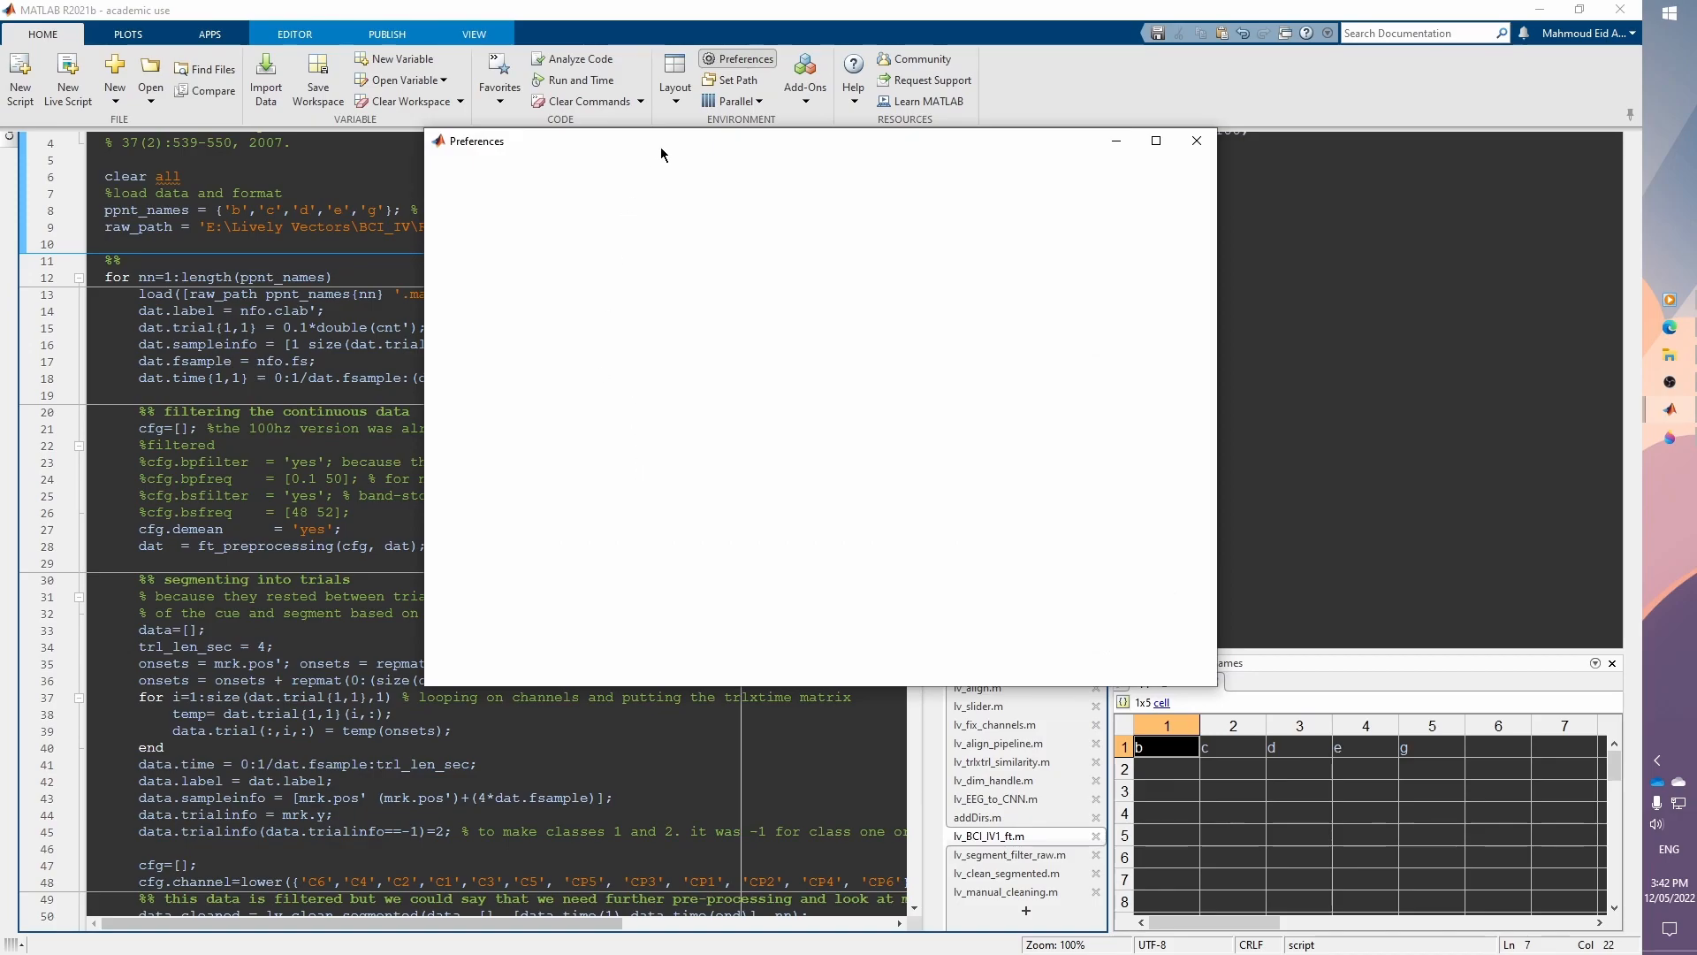
pyautogui.moveTo(645, 168); pyautogui.dragTo(513, 236)
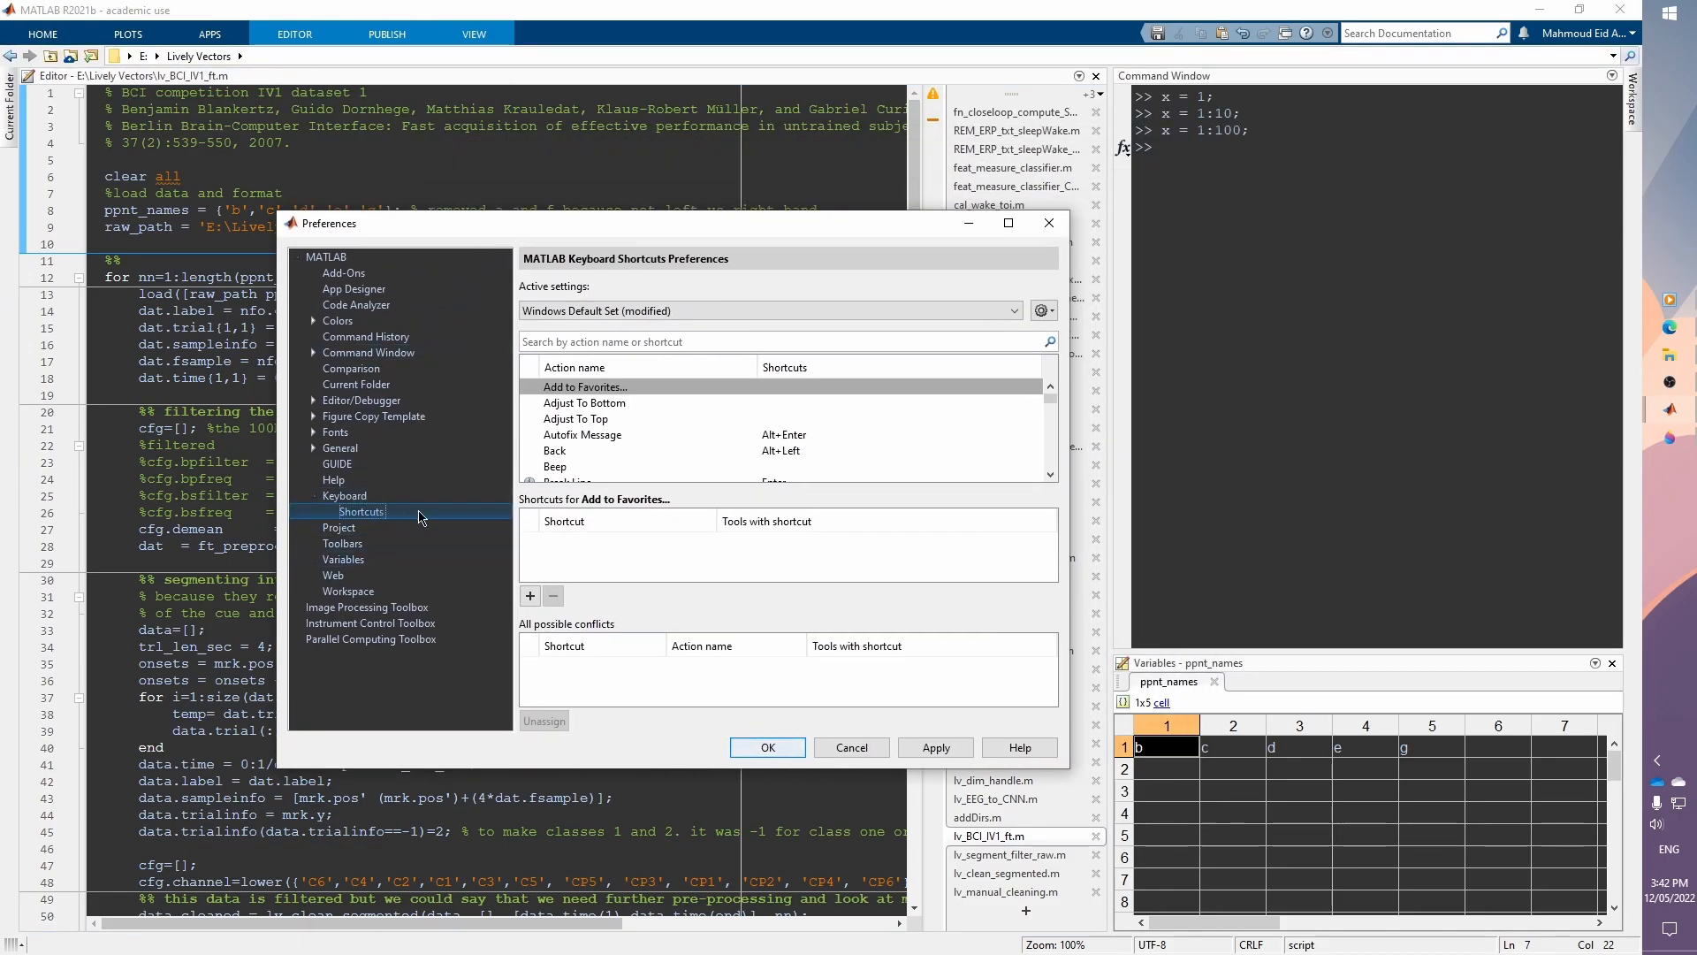
pyautogui.click(576, 342)
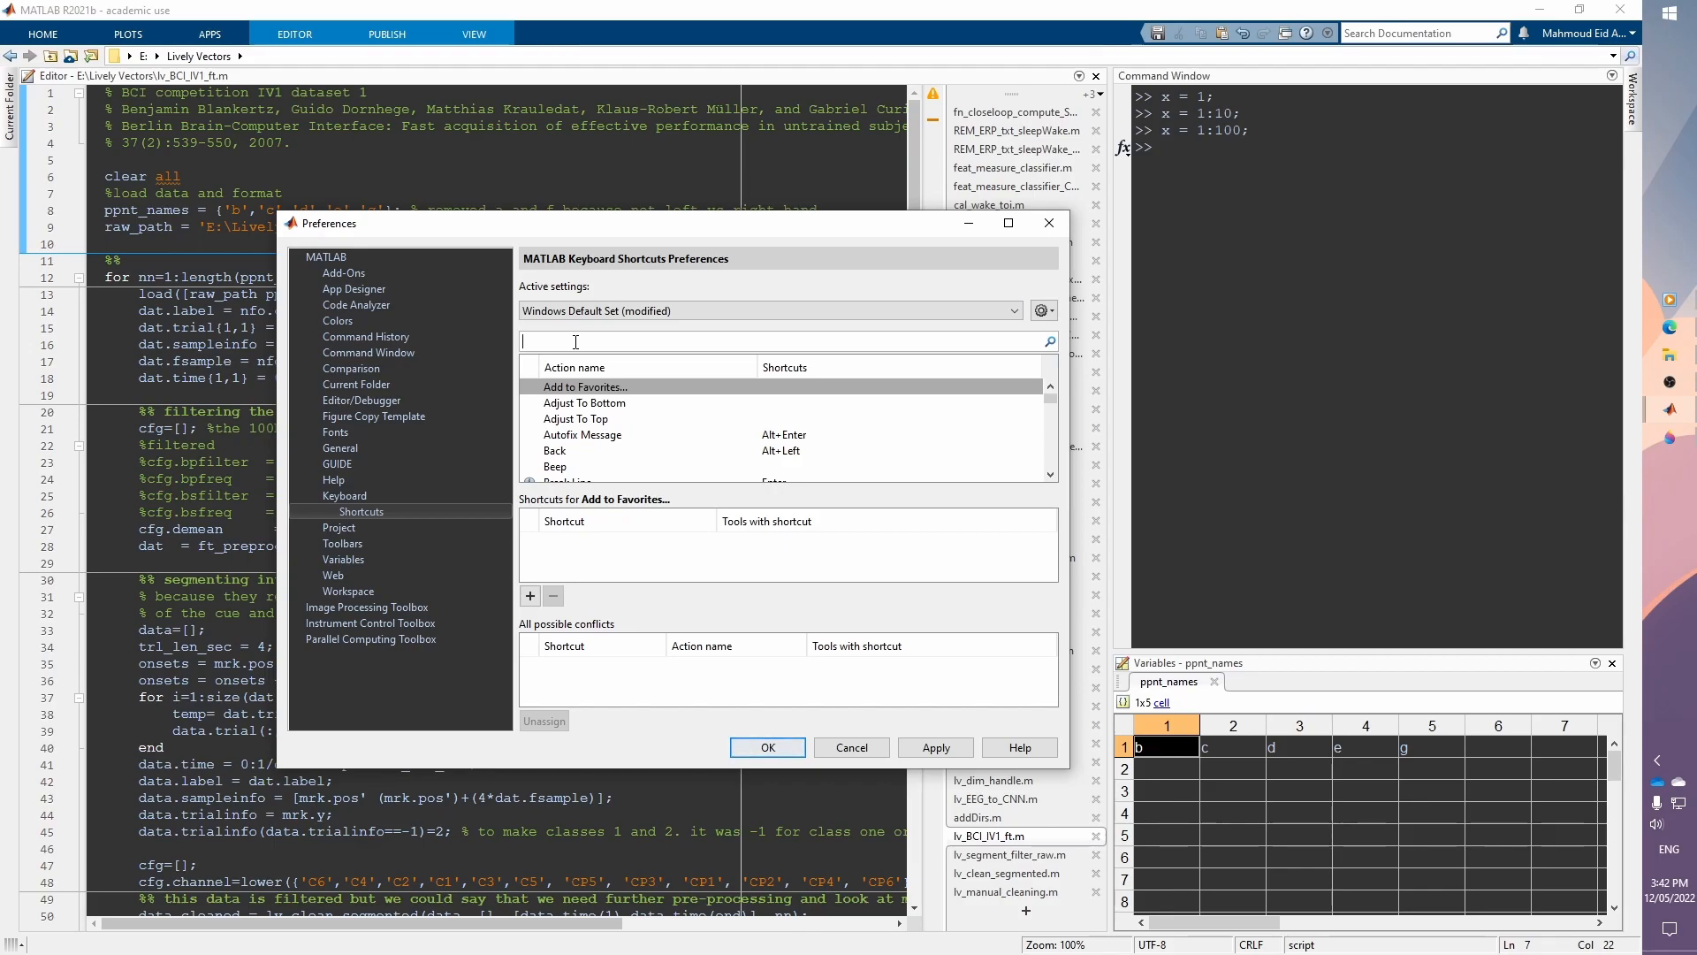
pyautogui.click(1048, 224)
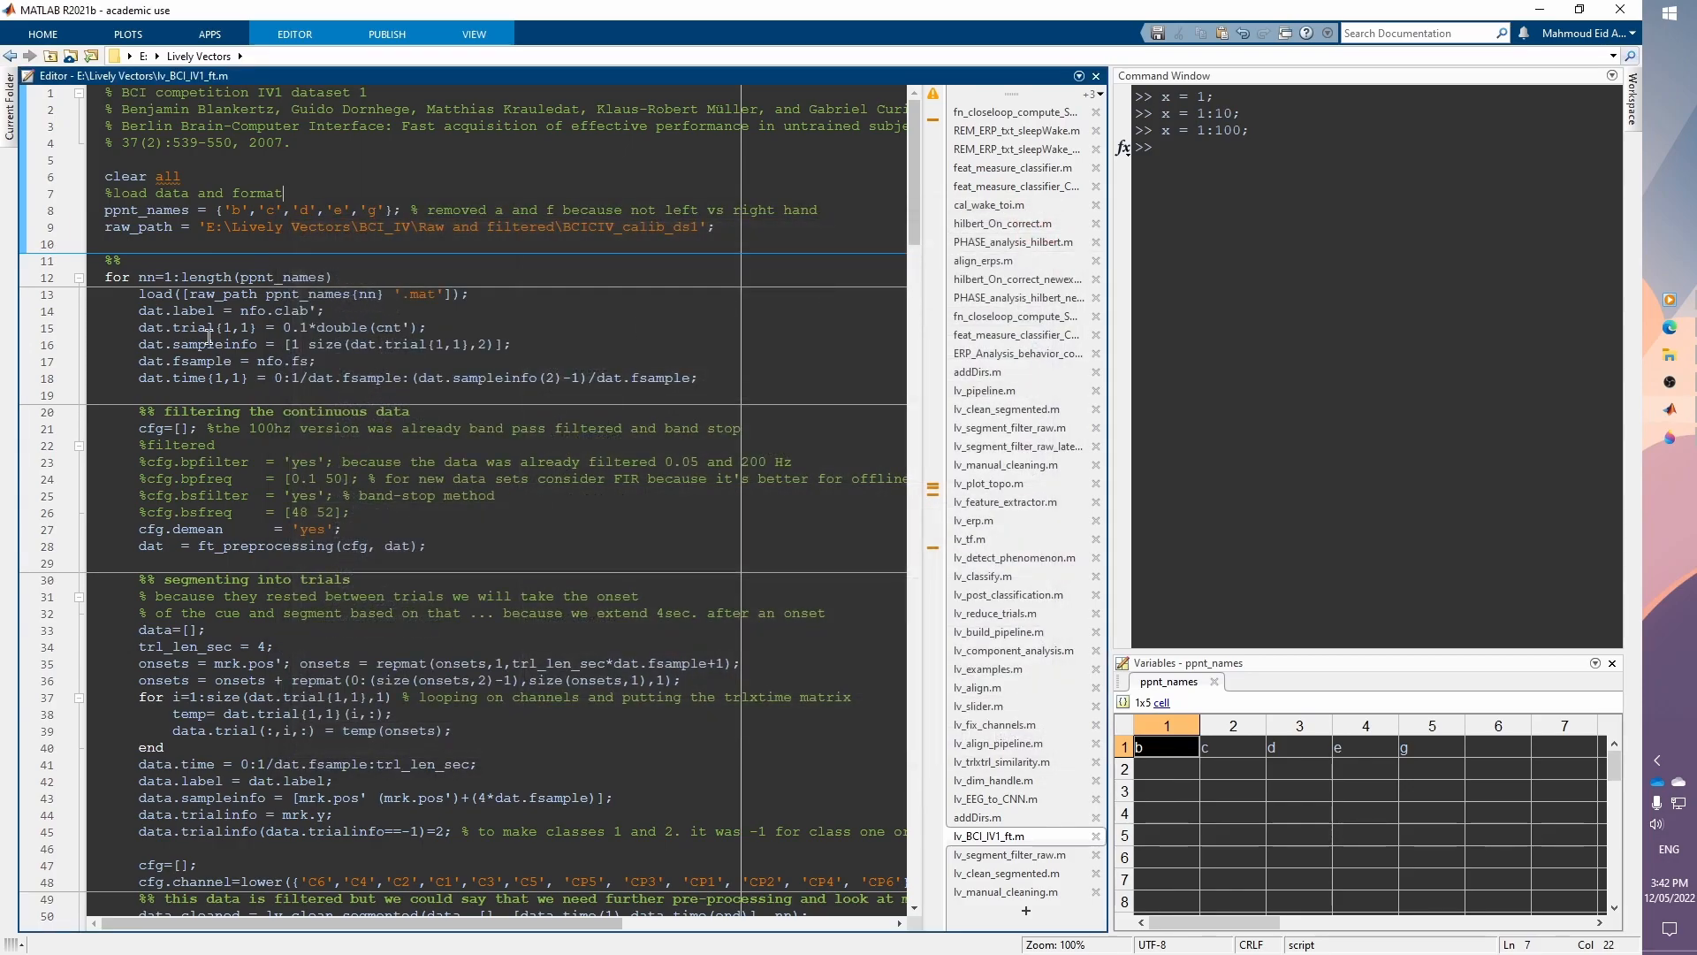
# Step: Insert a new %% section marker on line 10 followed by blank lines
pyautogui.click(125, 262)
pyautogui.moveTo(125, 260); pyautogui.dragTo(99, 268)
pyautogui.click(125, 263)
pyautogui.click(193, 244)
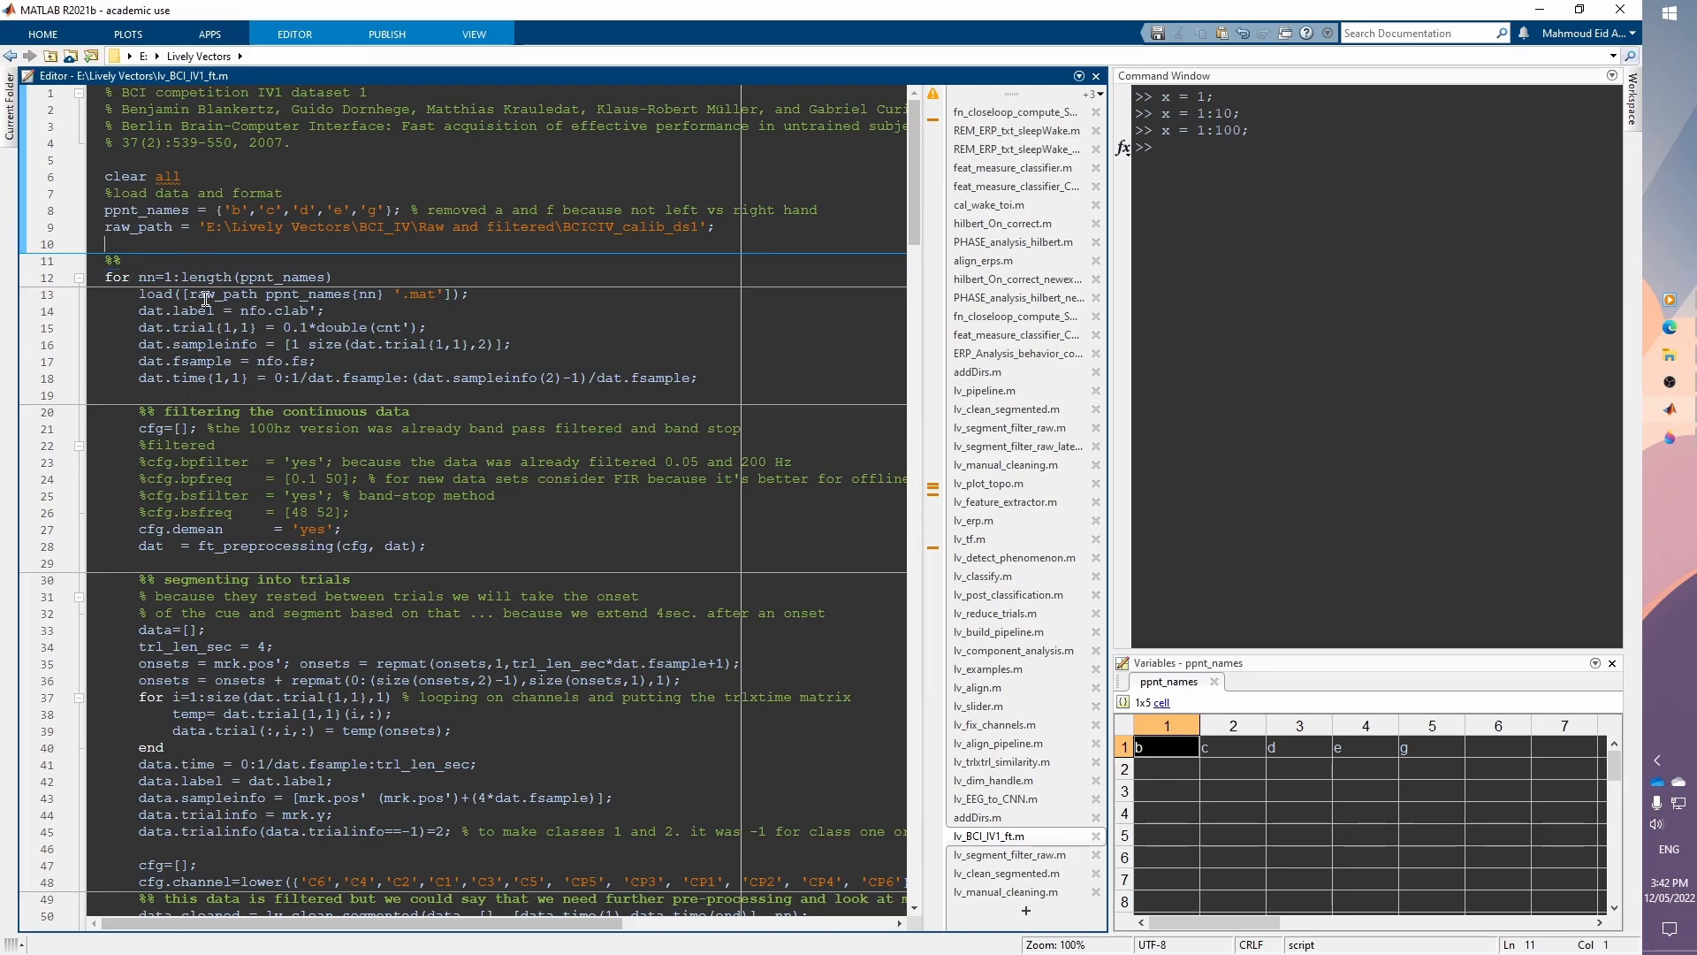
pyautogui.write('%%')
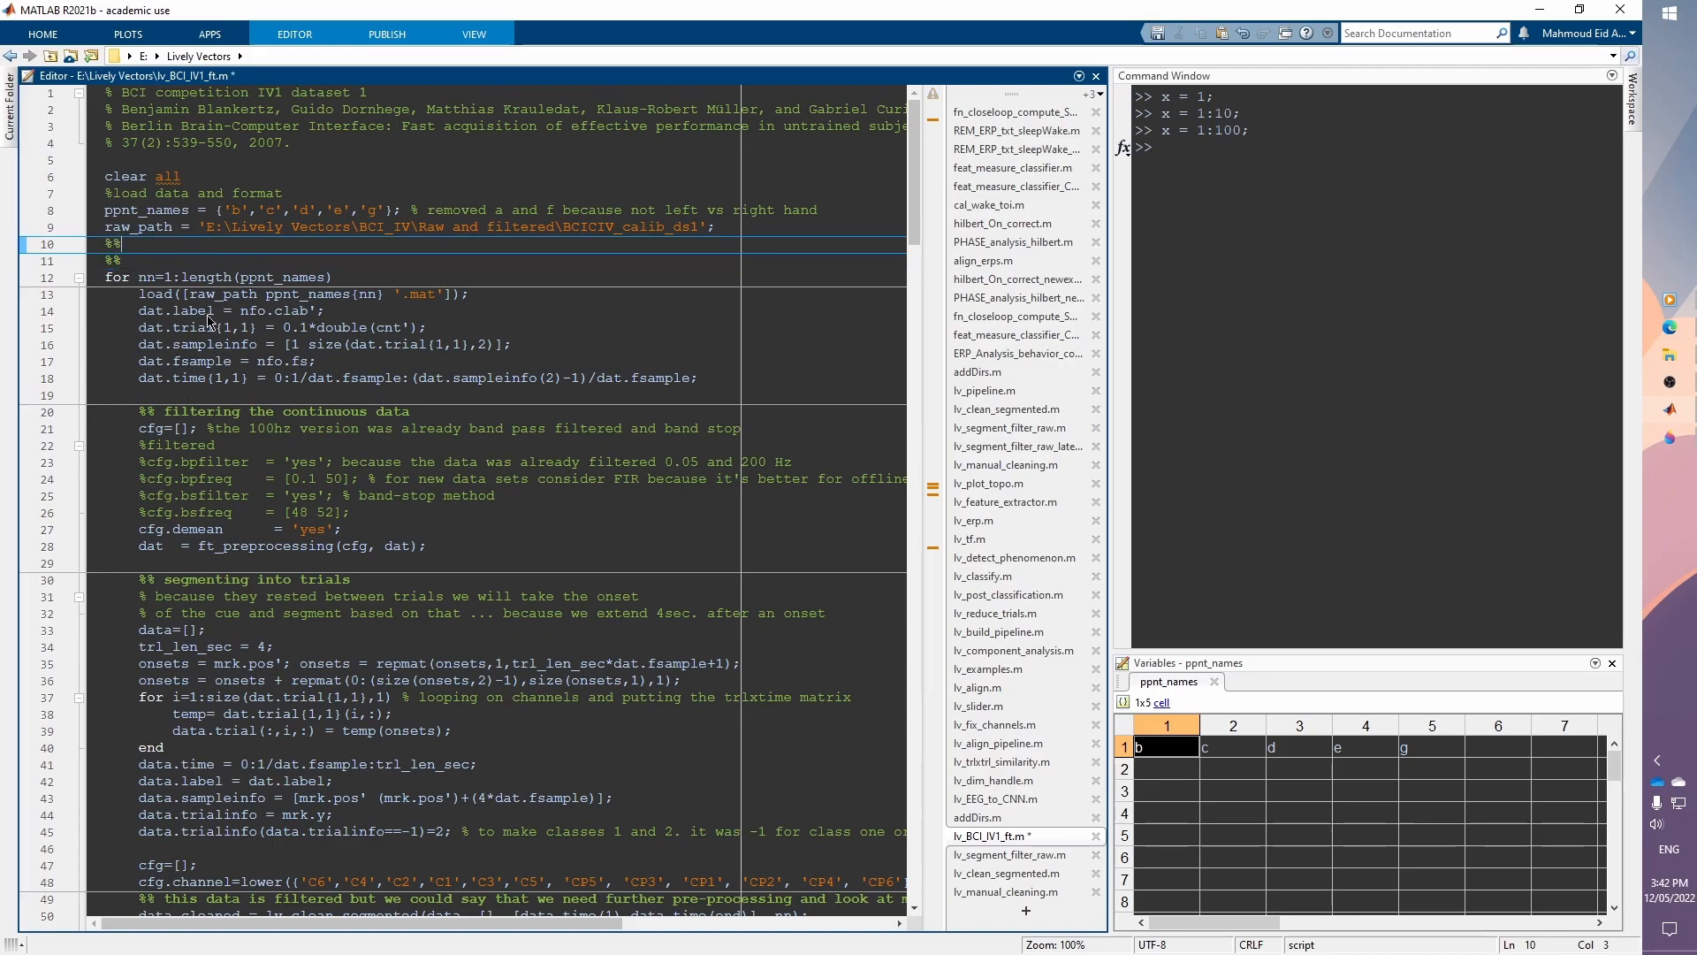
pyautogui.press('Return')
pyautogui.press('Return')
pyautogui.press('Return')
pyautogui.press('Up')
pyautogui.press('Up')
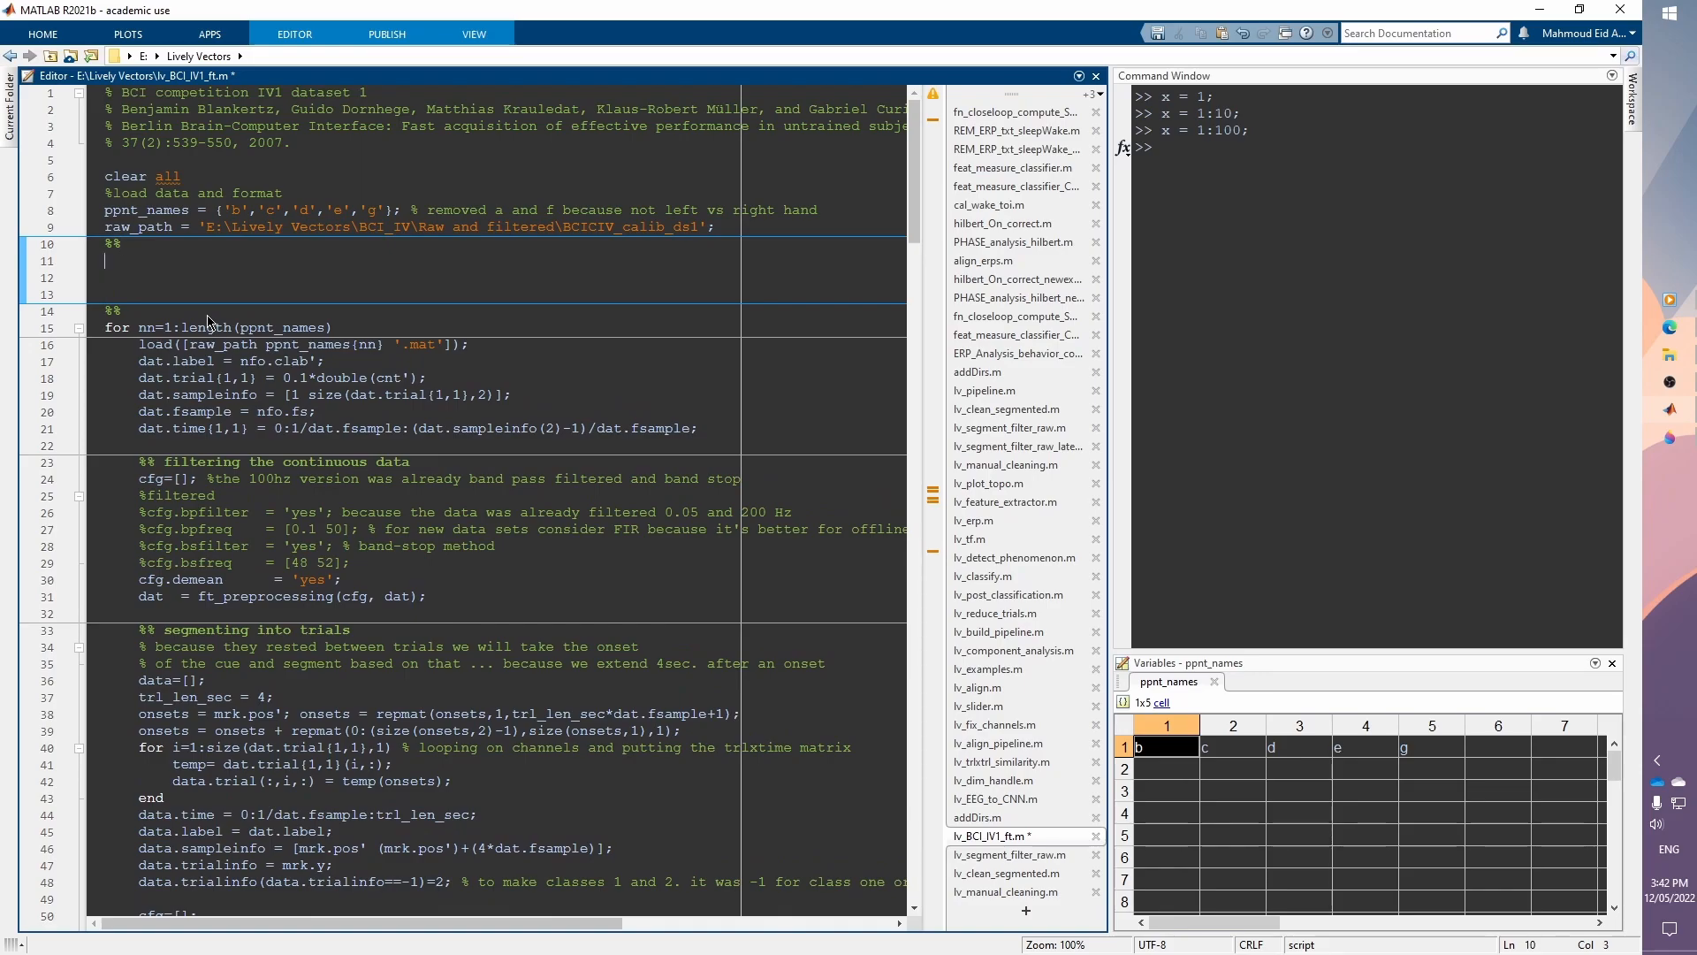
# Step: Write c = 1+2; on line 12, select it, and evaluate the selection in the Command Window
pyautogui.write('c = 1+2;')
pyautogui.hotkey('shift', 'Home')
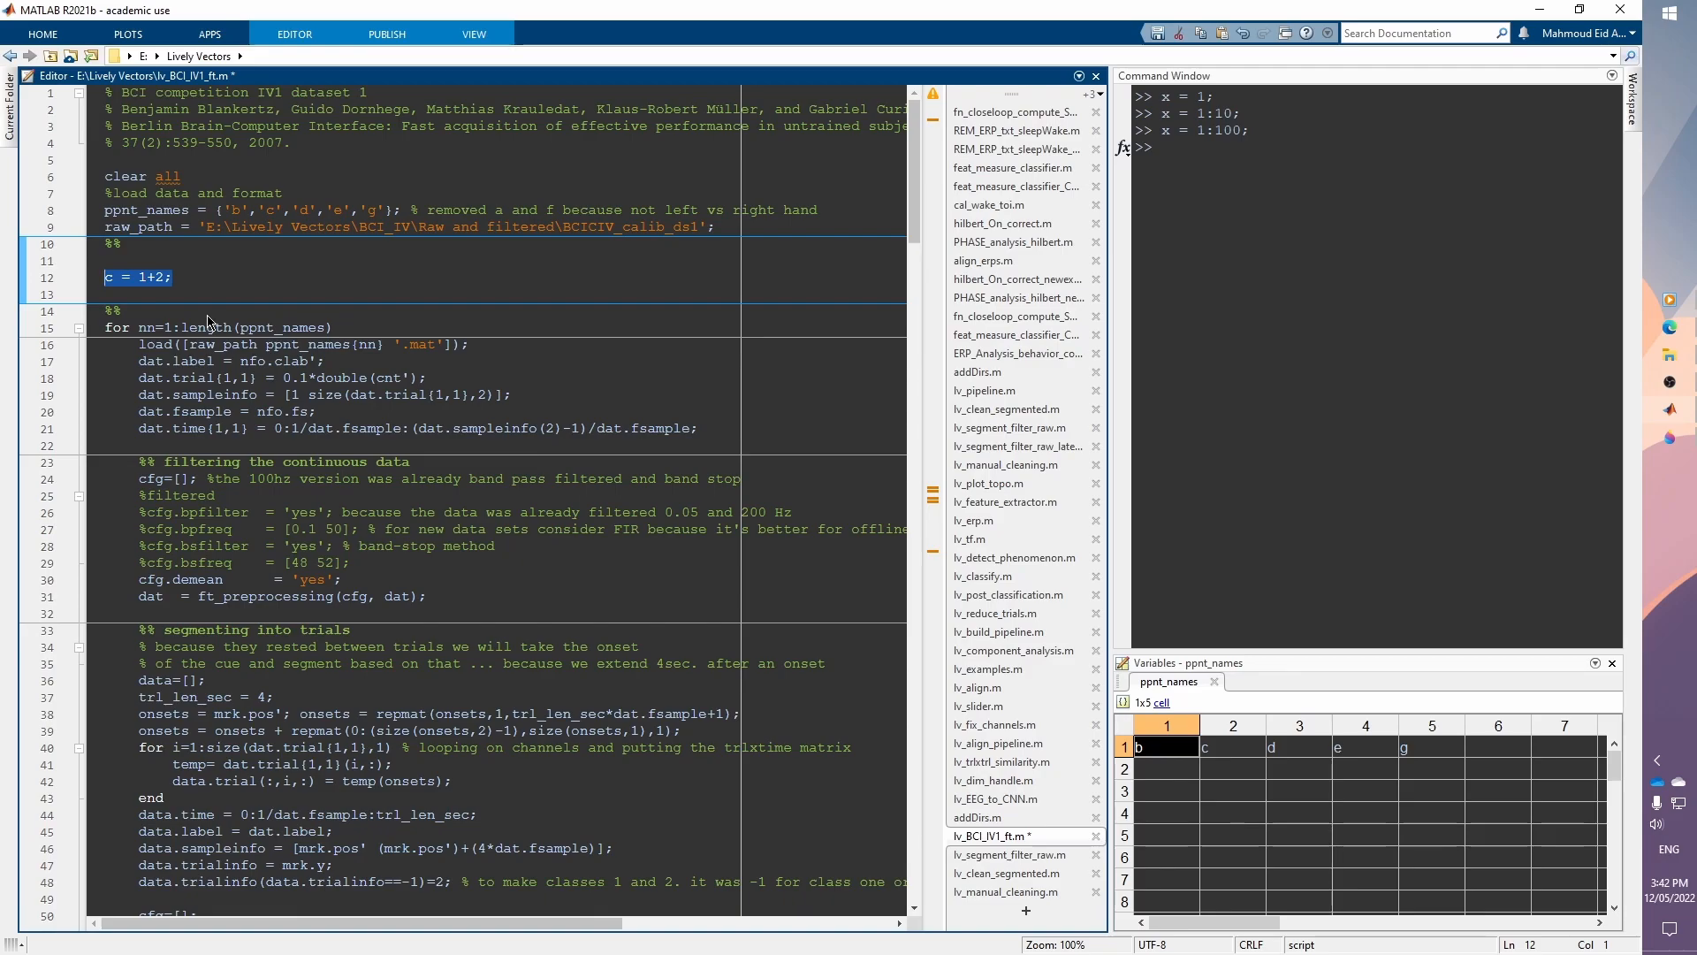
pyautogui.rightClick(161, 280)
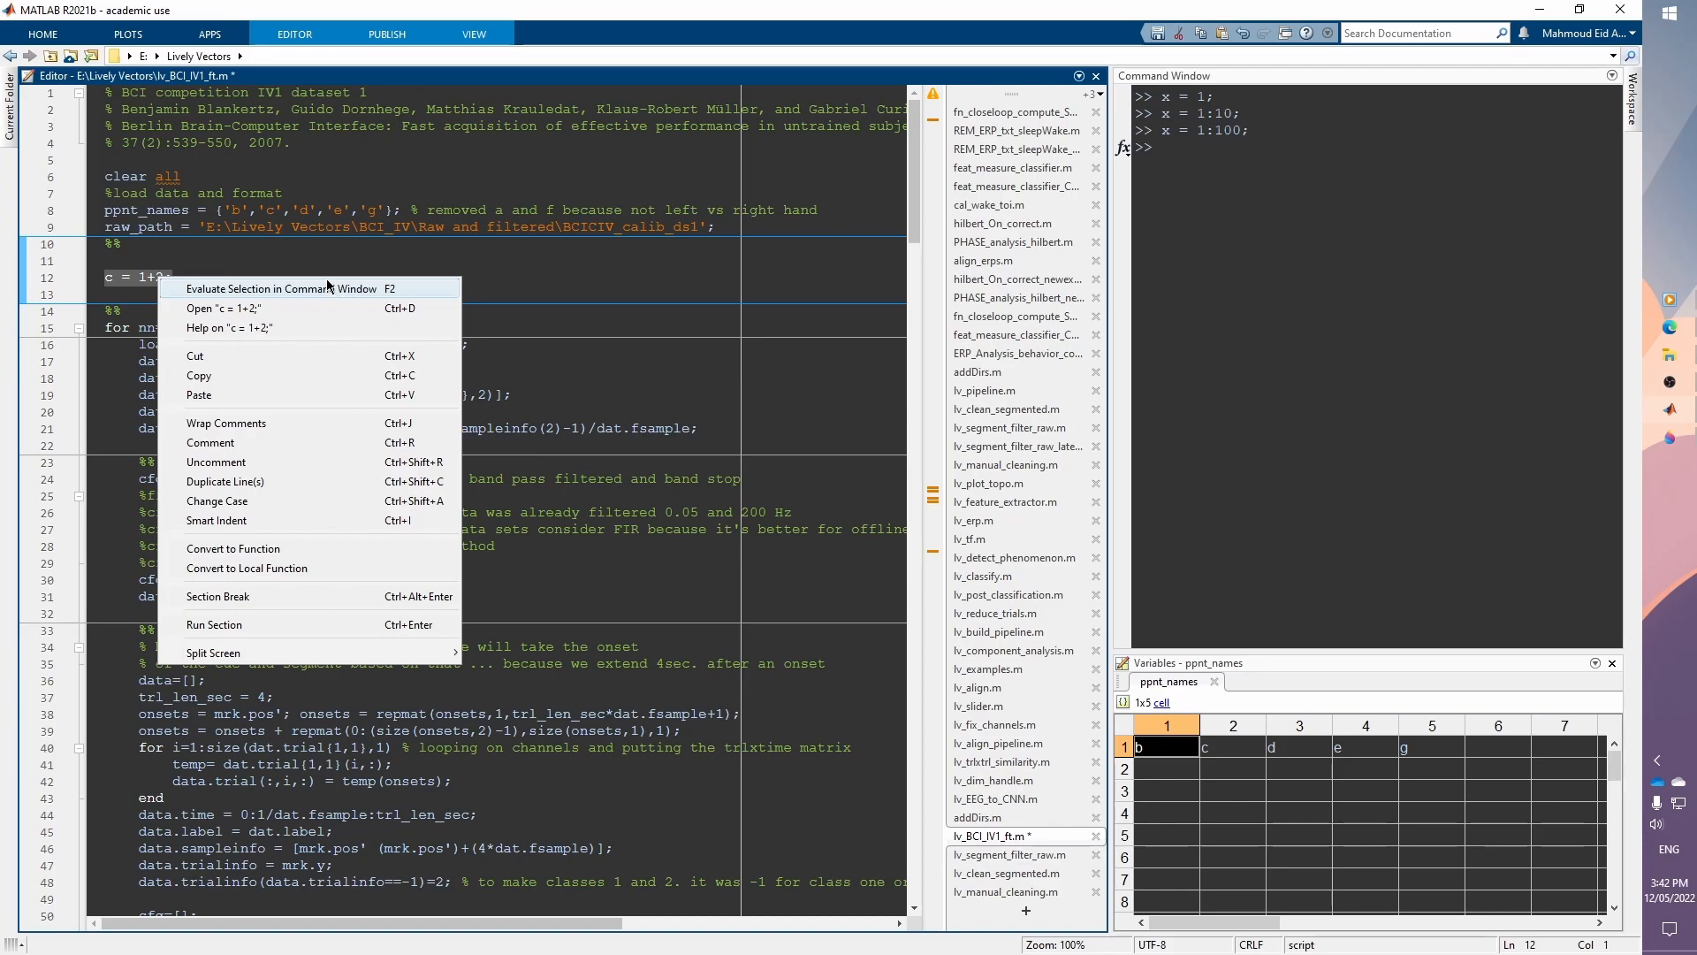
pyautogui.click(261, 290)
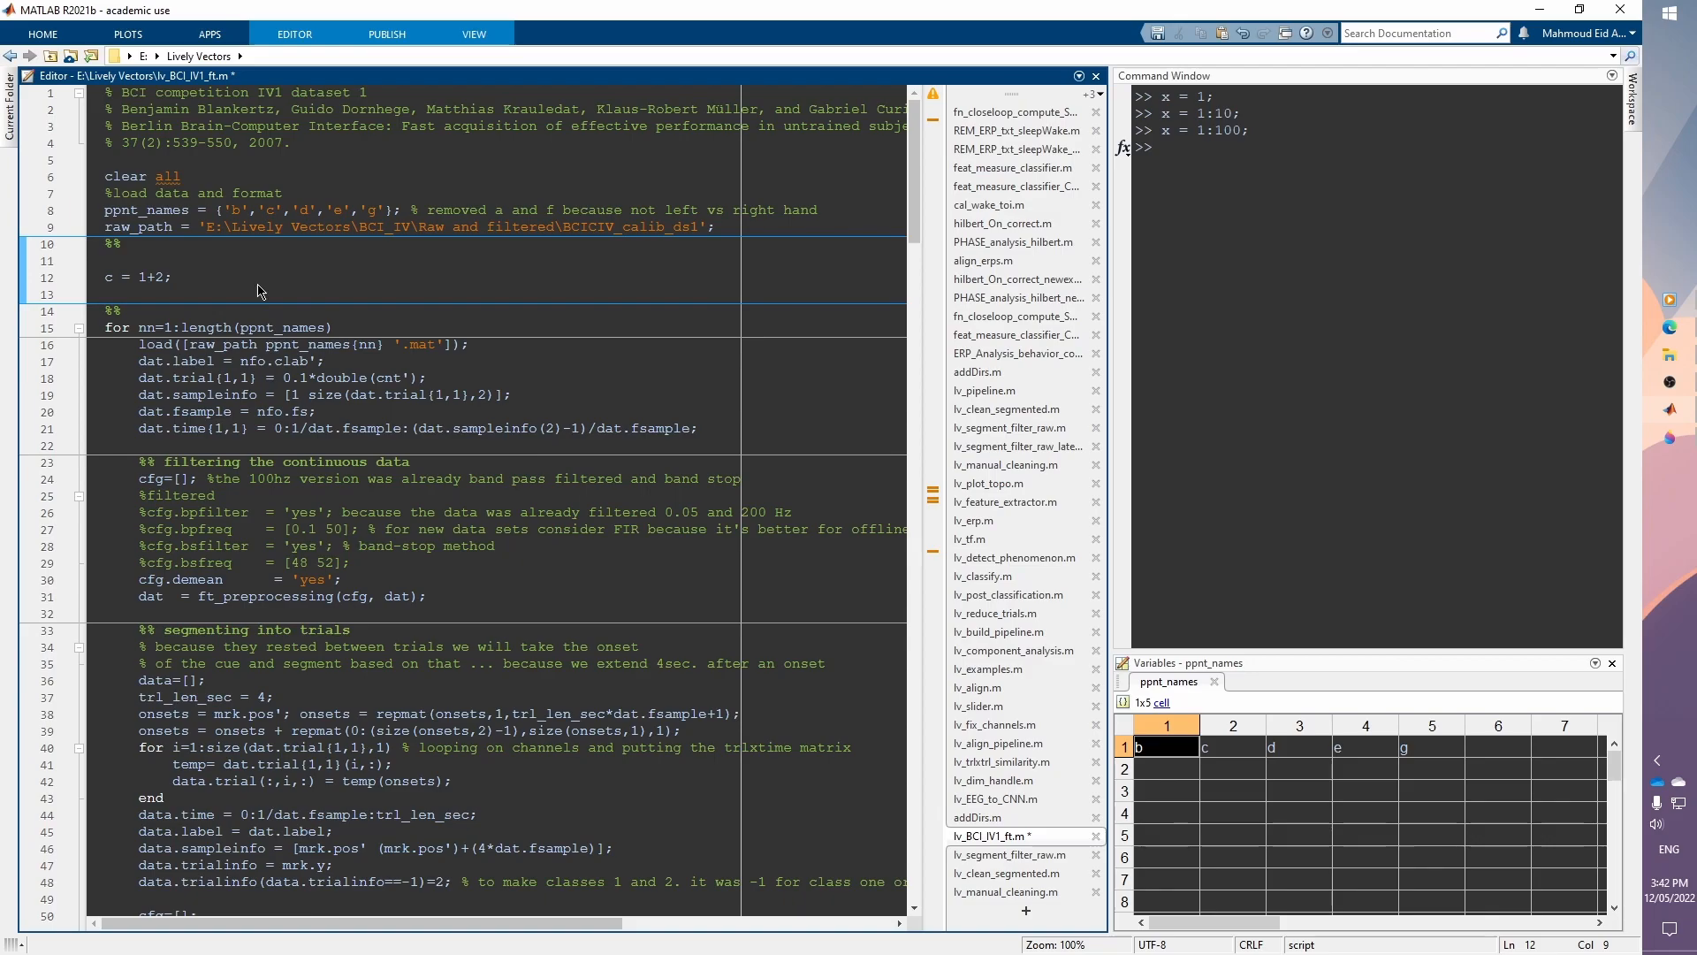
# Step: Check the datatip for c, then delete the added section marker and c = 1+2; lines
pyautogui.moveTo(112, 283)
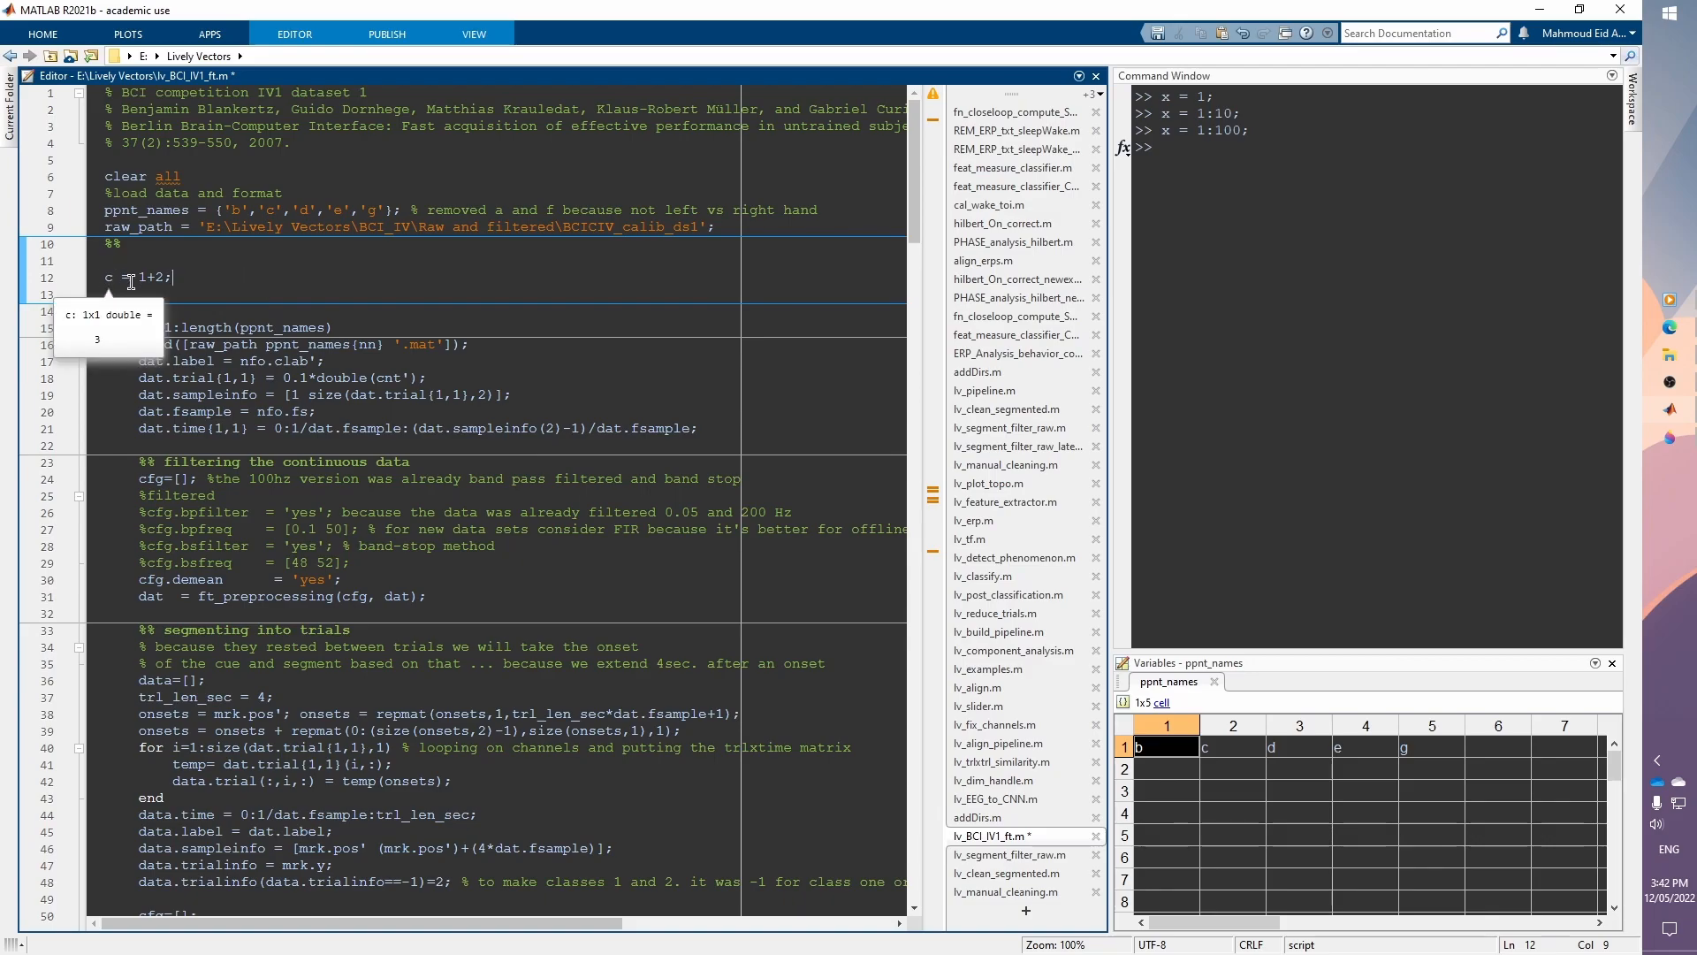
pyautogui.moveTo(174, 278); pyautogui.dragTo(105, 244)
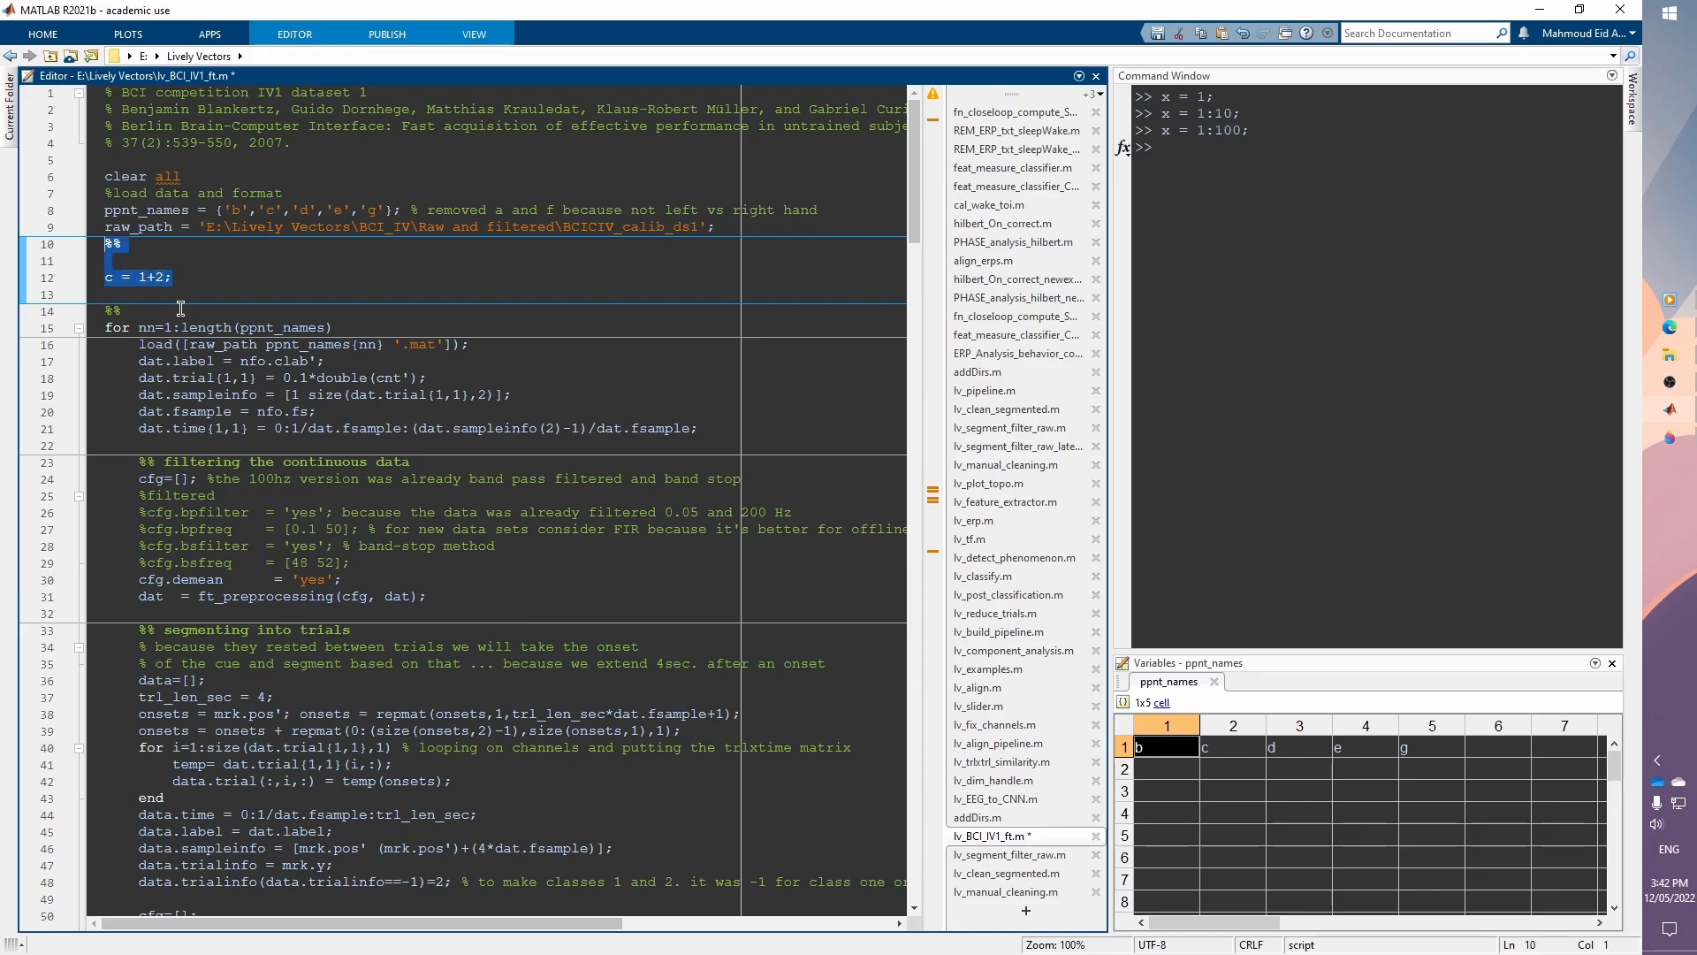
pyautogui.moveTo(315, 336)
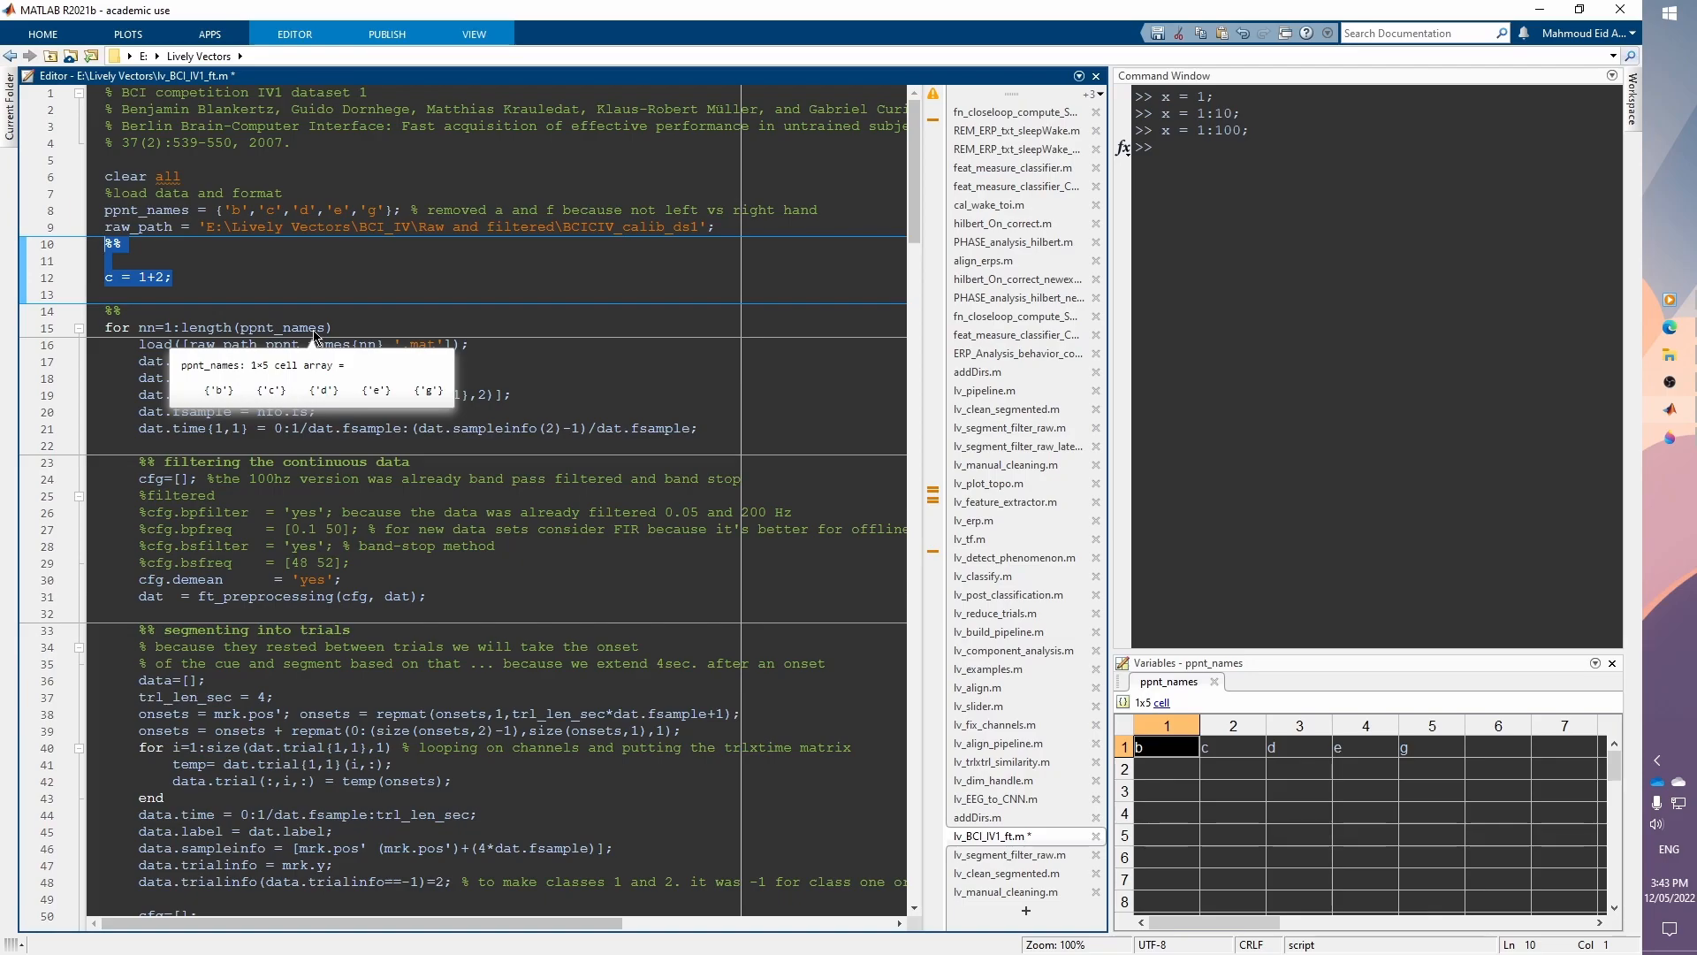
pyautogui.press('Delete')
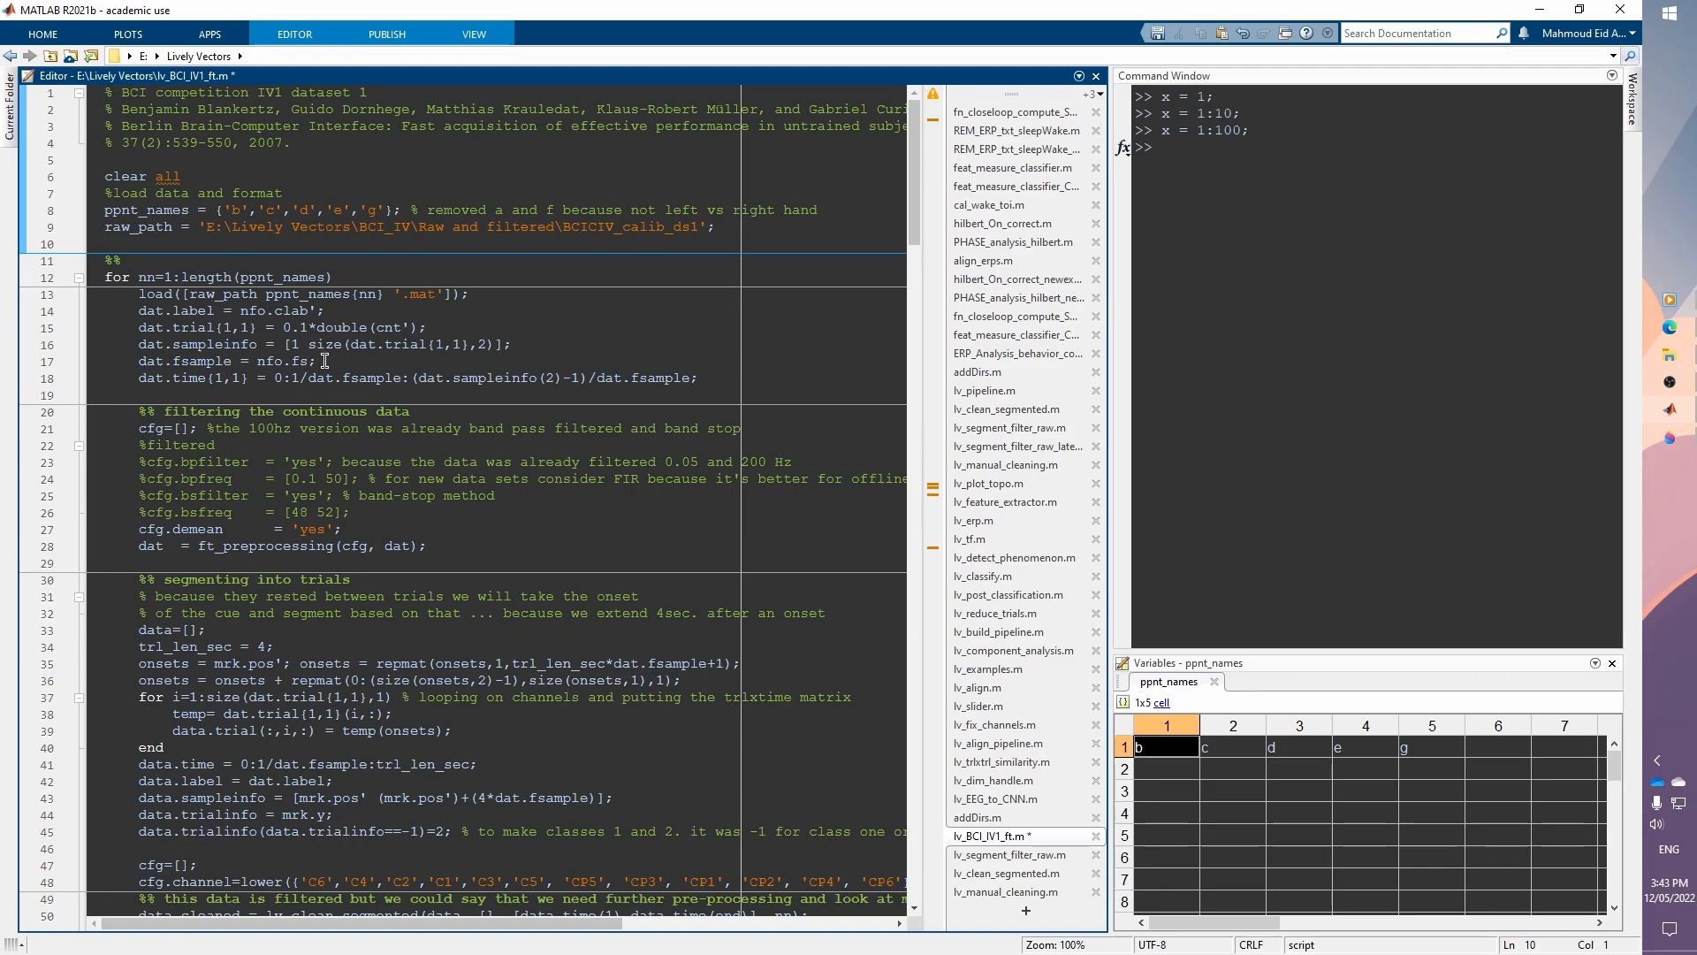
# Step: Open Preferences keyboard shortcuts, search for F4, and select the Evaluate Current Section action
pyautogui.click(325, 360)
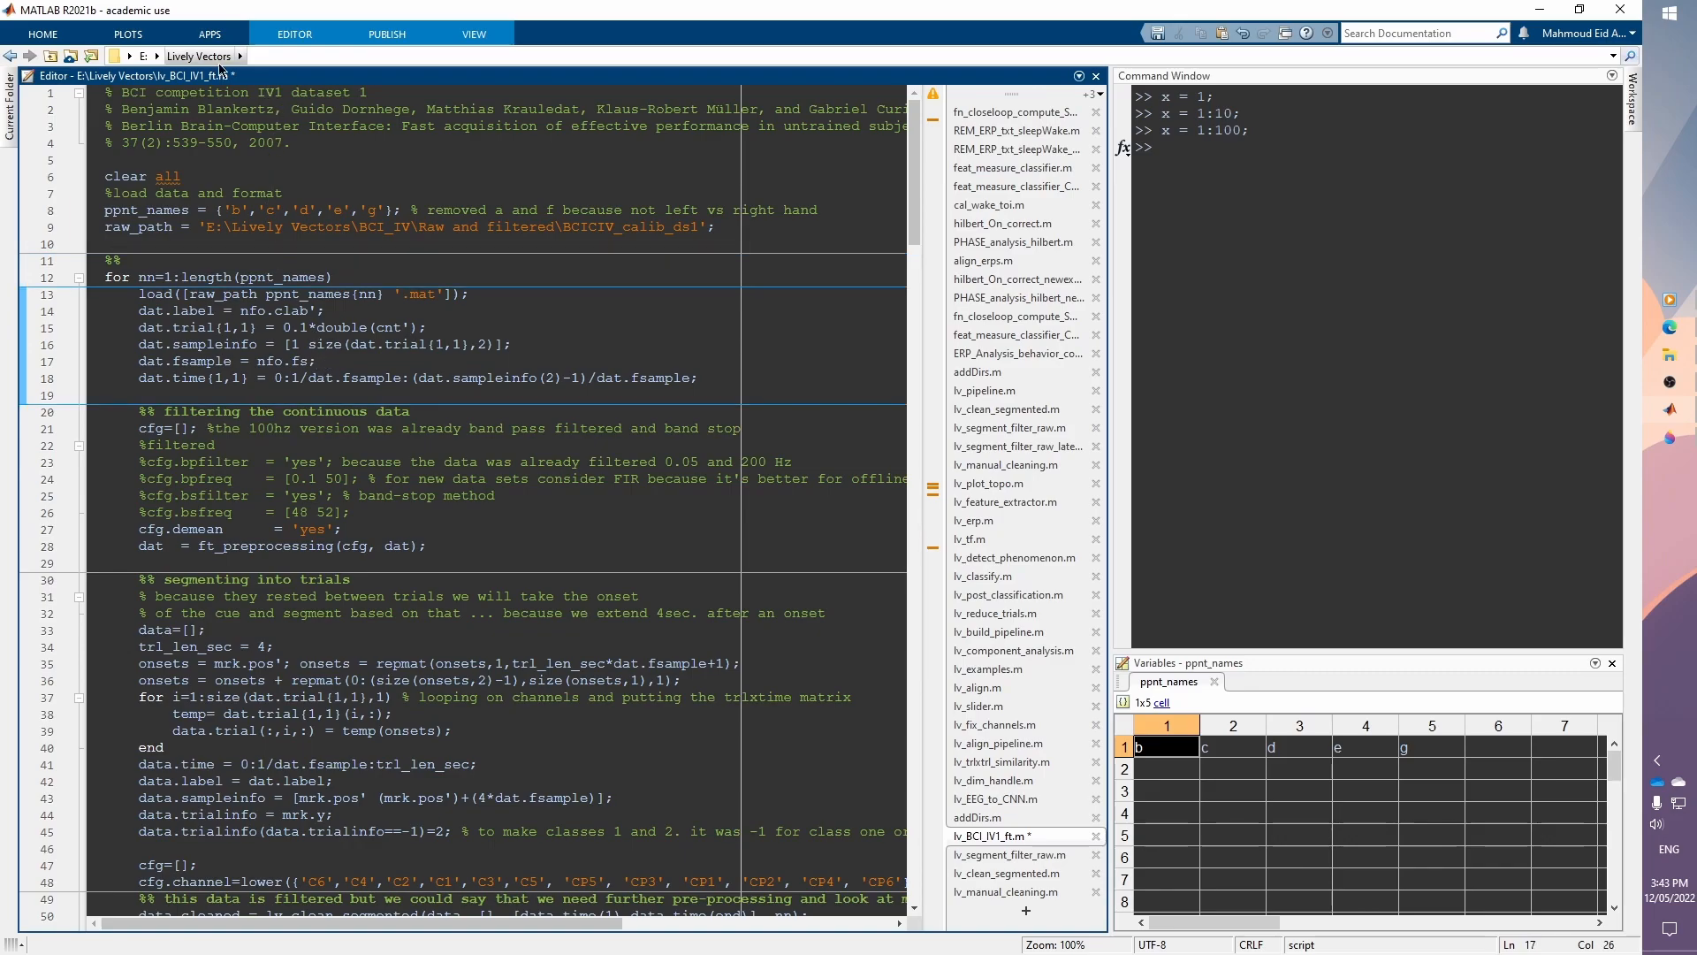
pyautogui.click(42, 34)
pyautogui.click(739, 58)
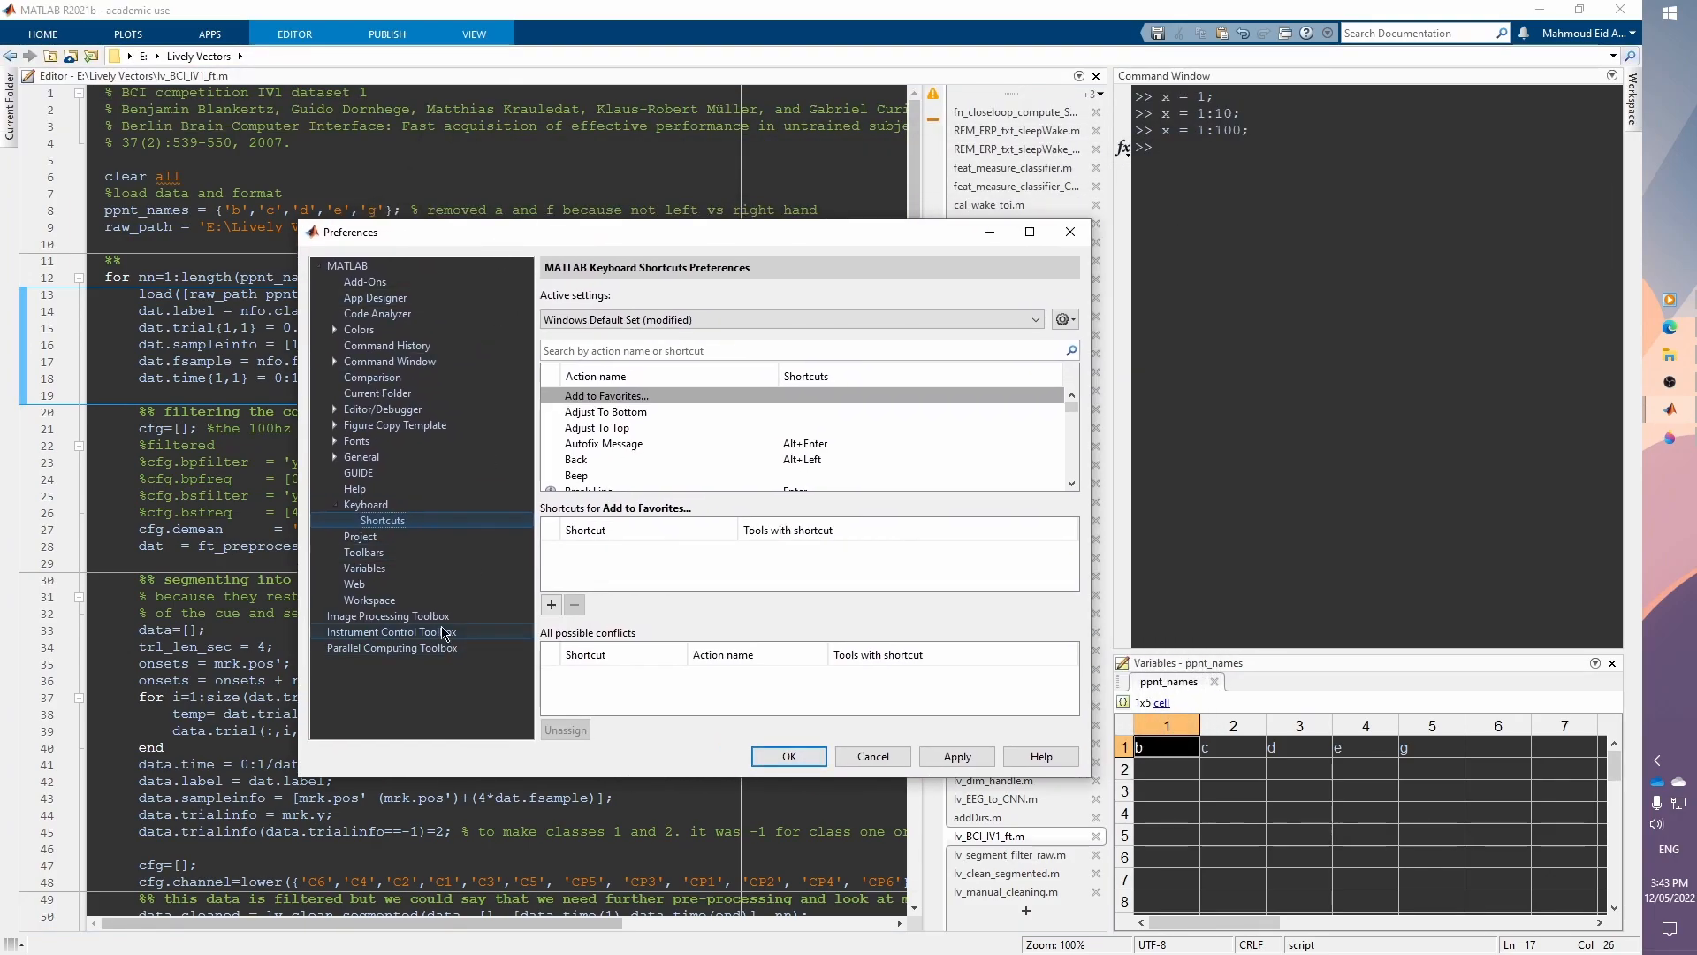
pyautogui.click(620, 350)
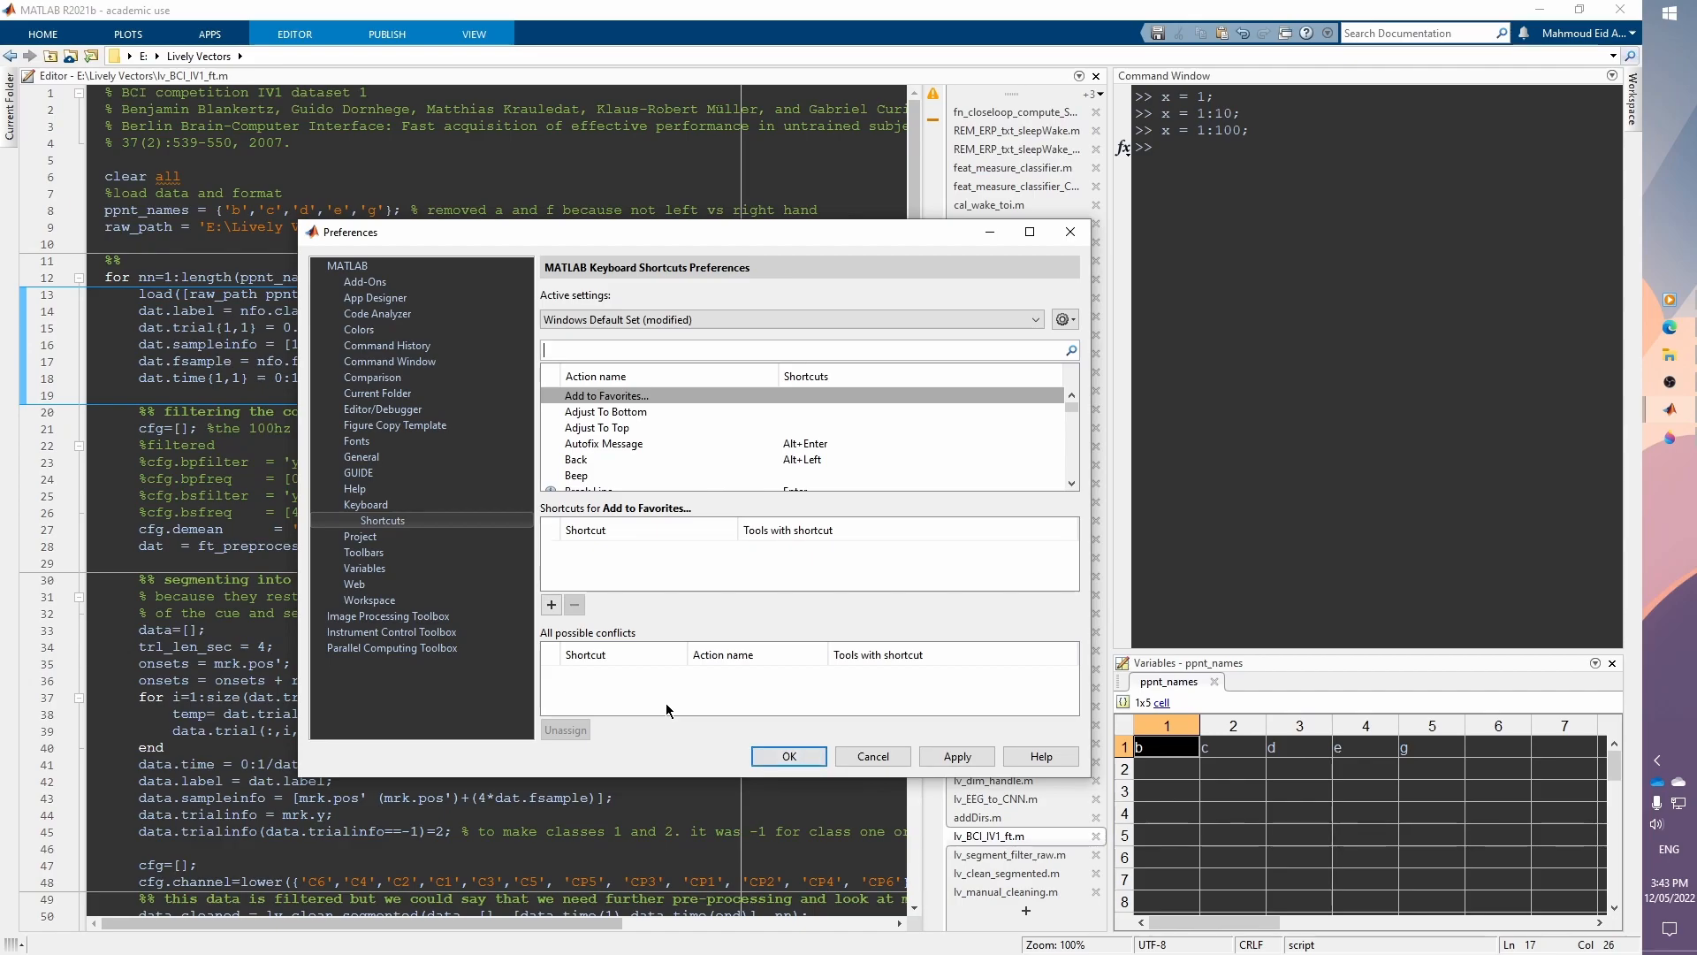
pyautogui.write('F4')
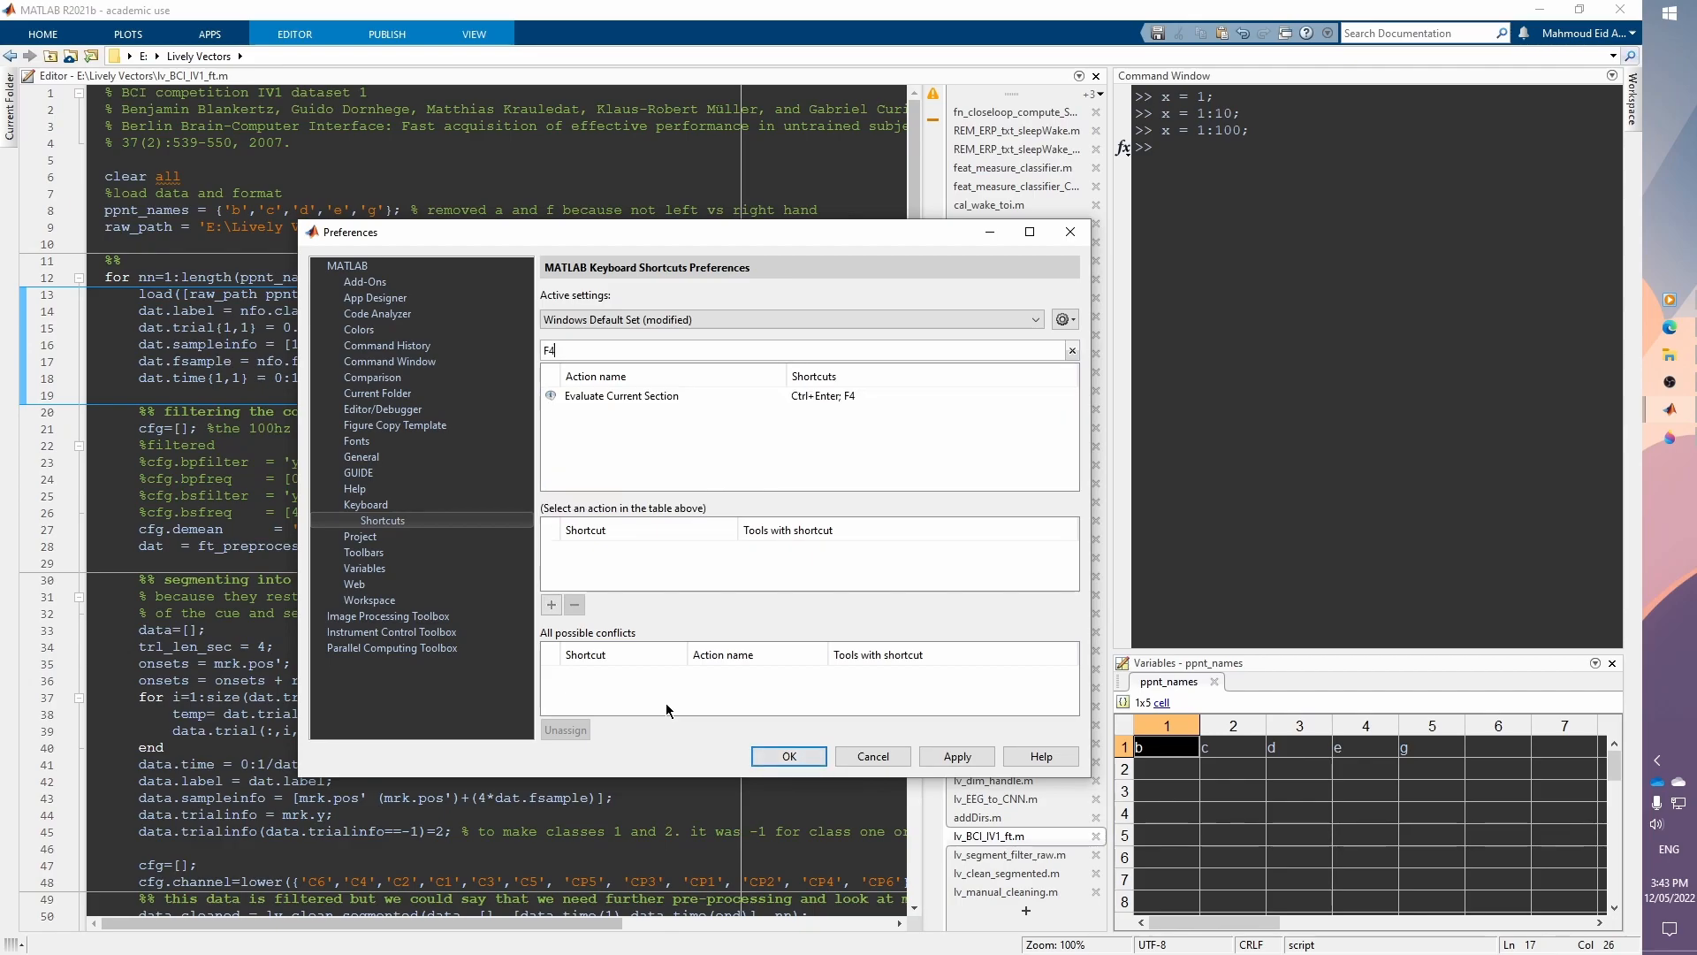
pyautogui.click(646, 398)
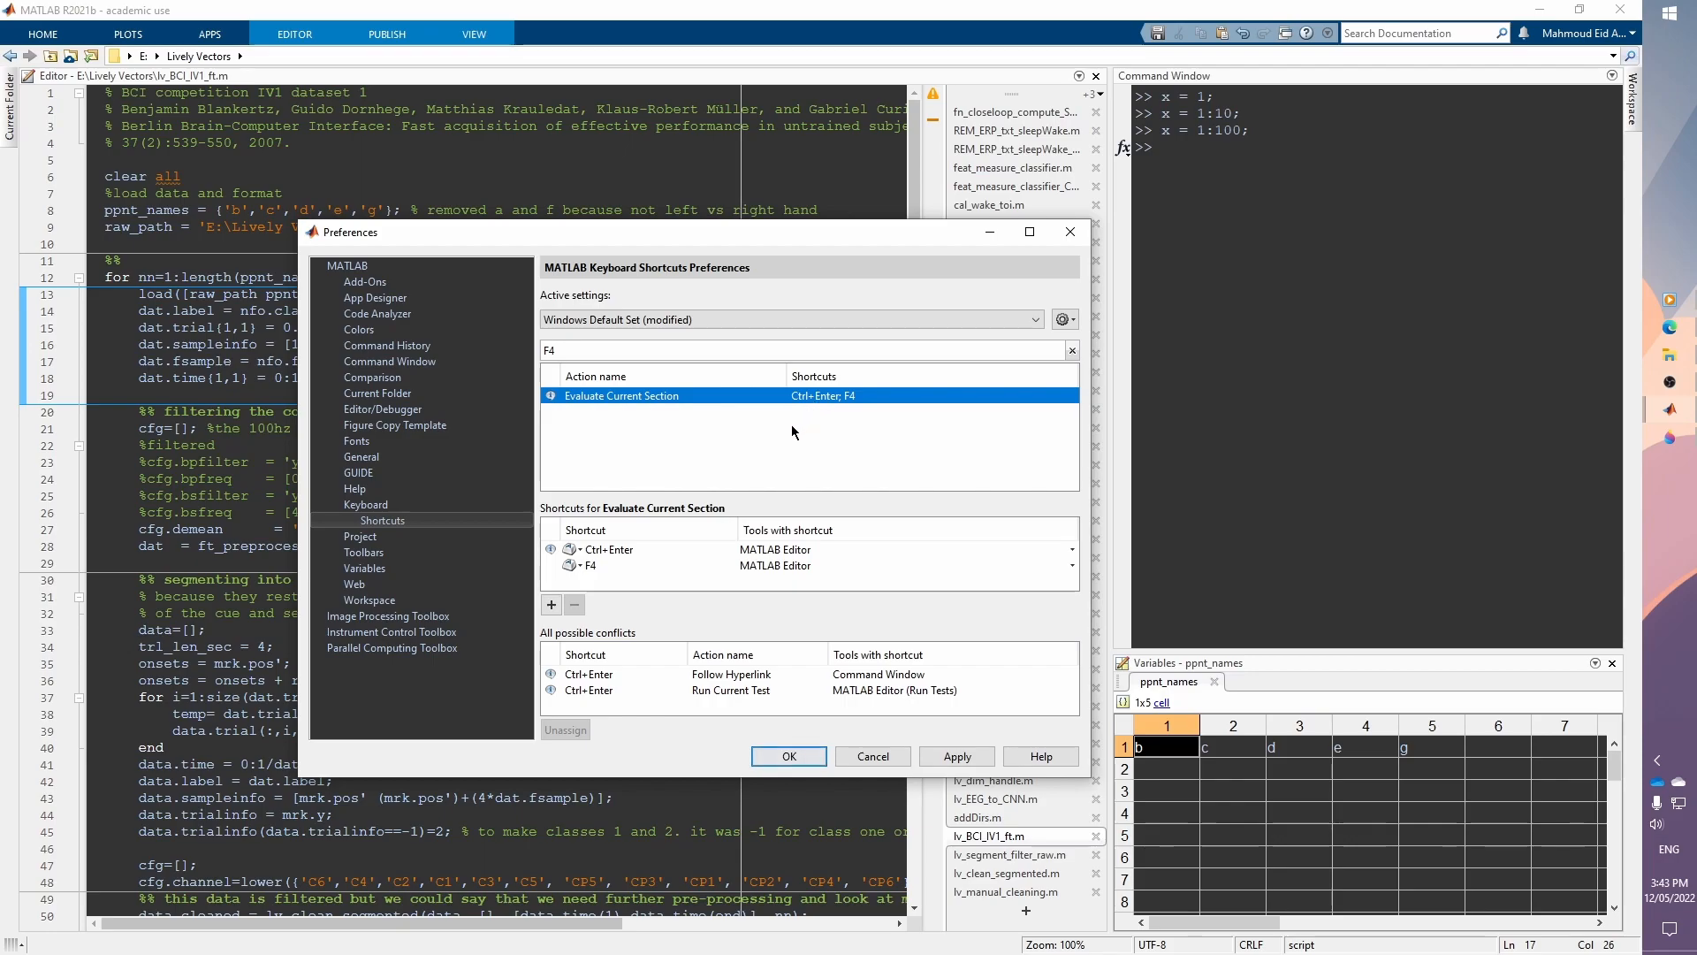
# Step: Search the keyboard shortcuts for F3 and select the Step action
pyautogui.click(563, 351)
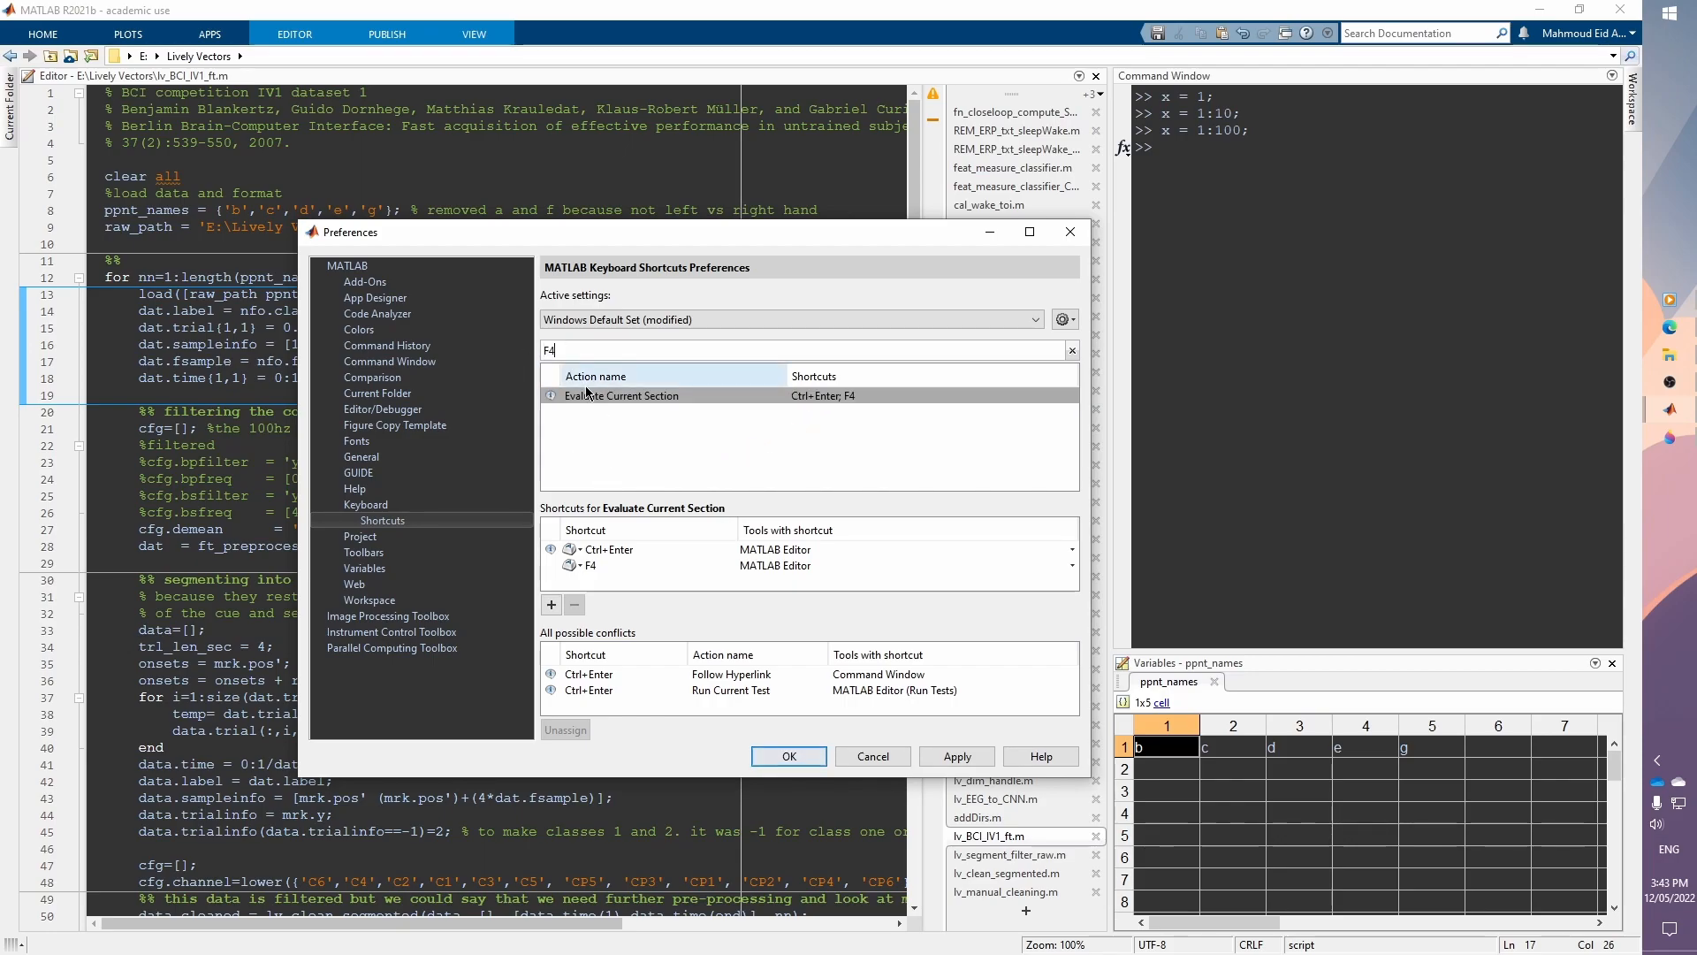
pyautogui.press('BackSpace')
pyautogui.press('BackSpace')
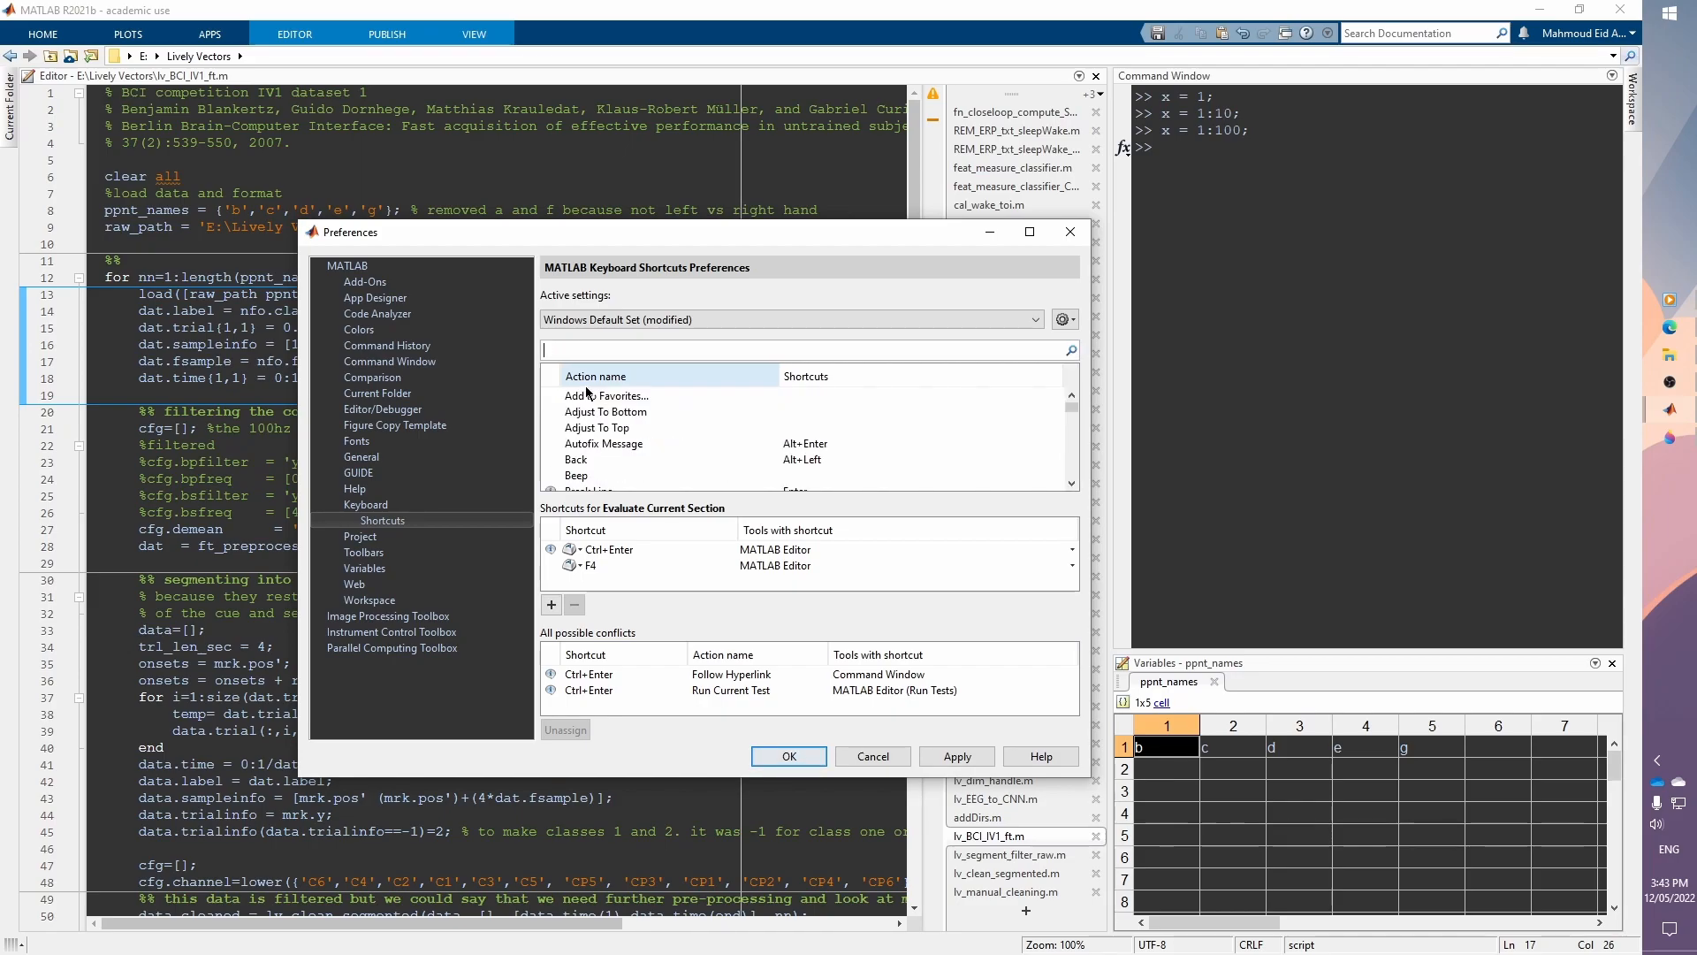
pyautogui.write('F3')
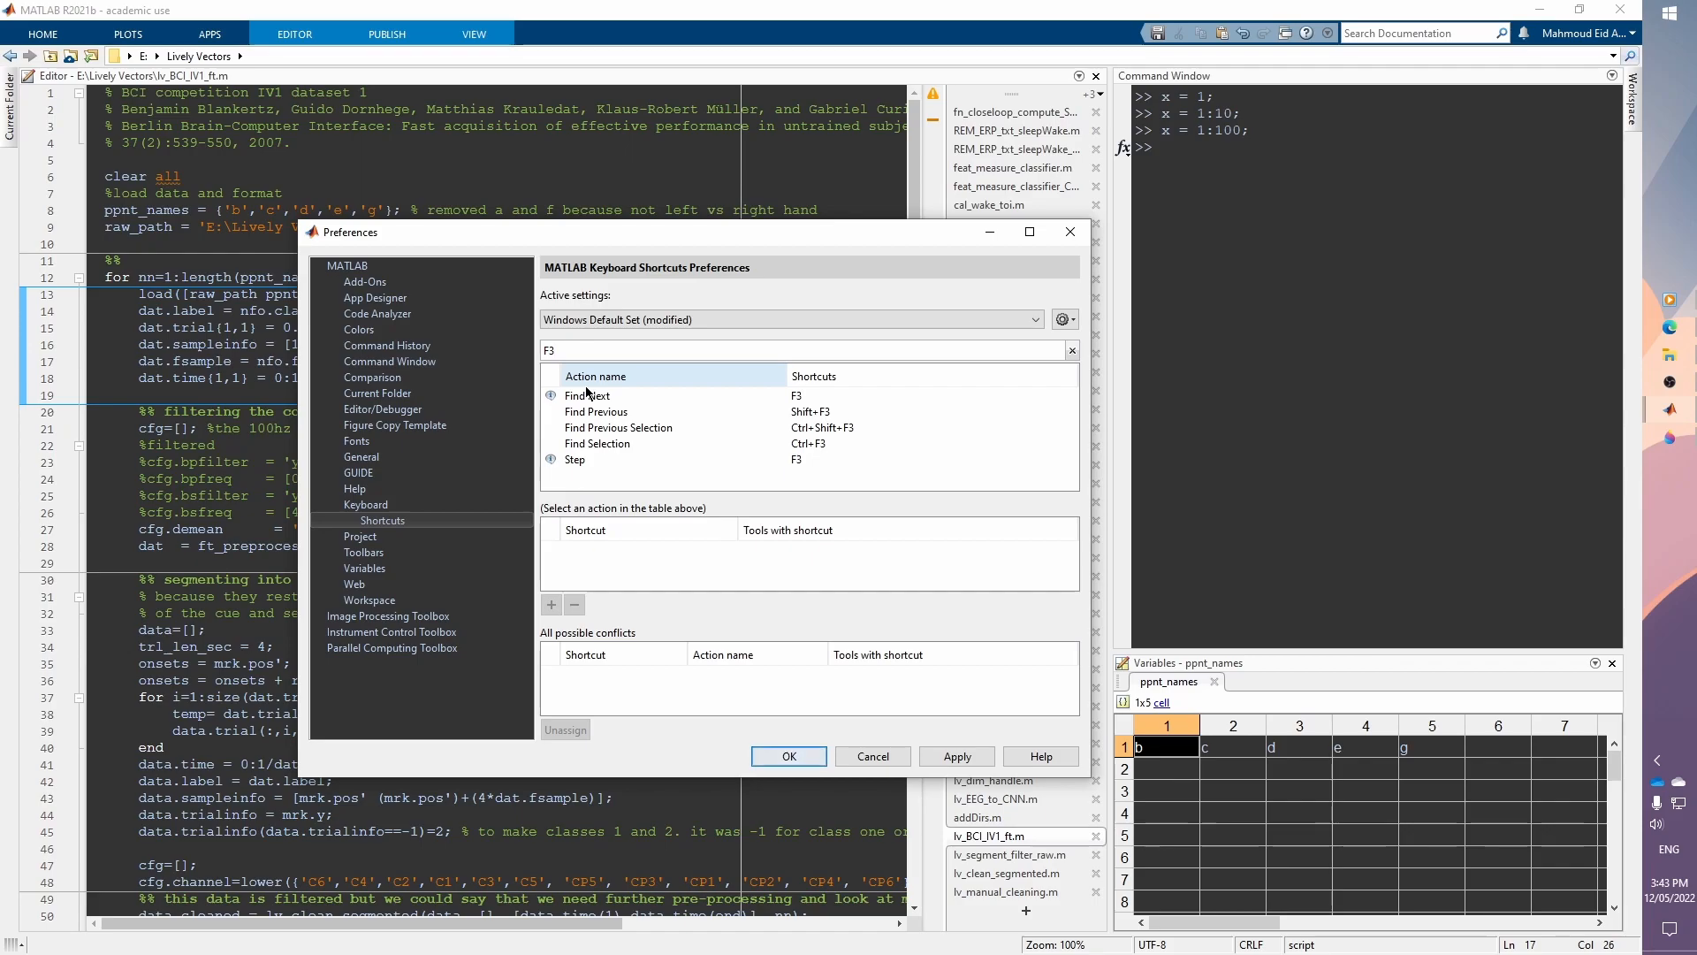
pyautogui.click(610, 459)
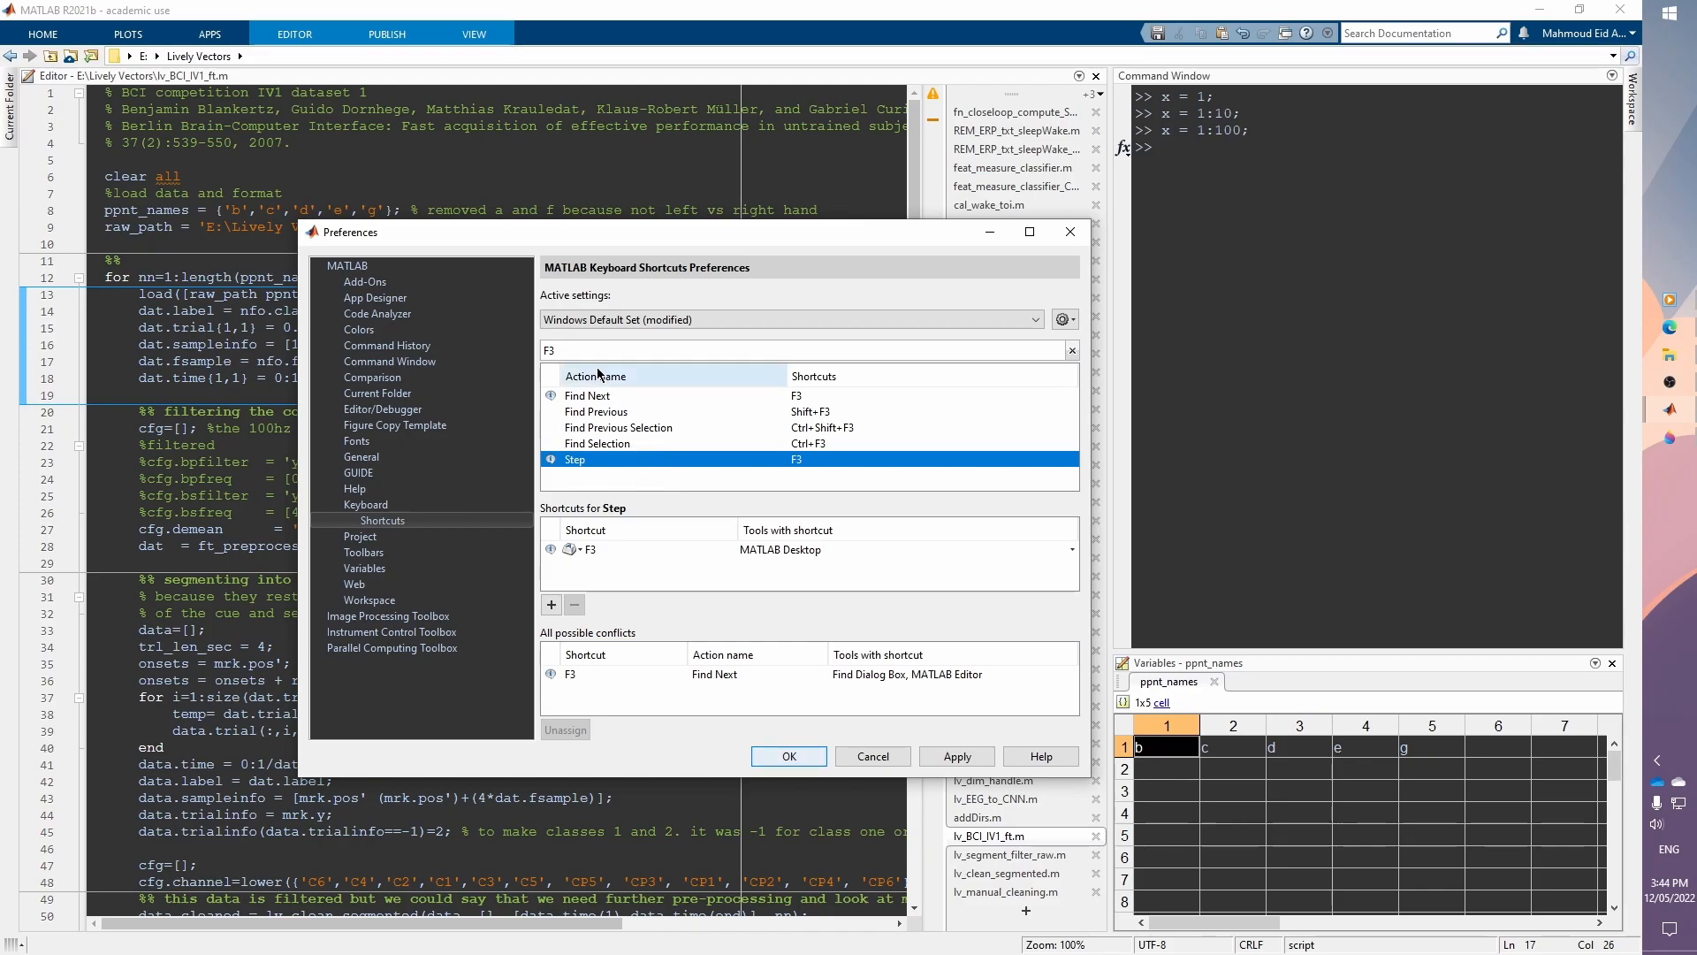
# Step: Search the shortcuts for F2 and F1, select Run or Continue Execution, and cancel Preferences
pyautogui.hotkey('shift', 'Tab')
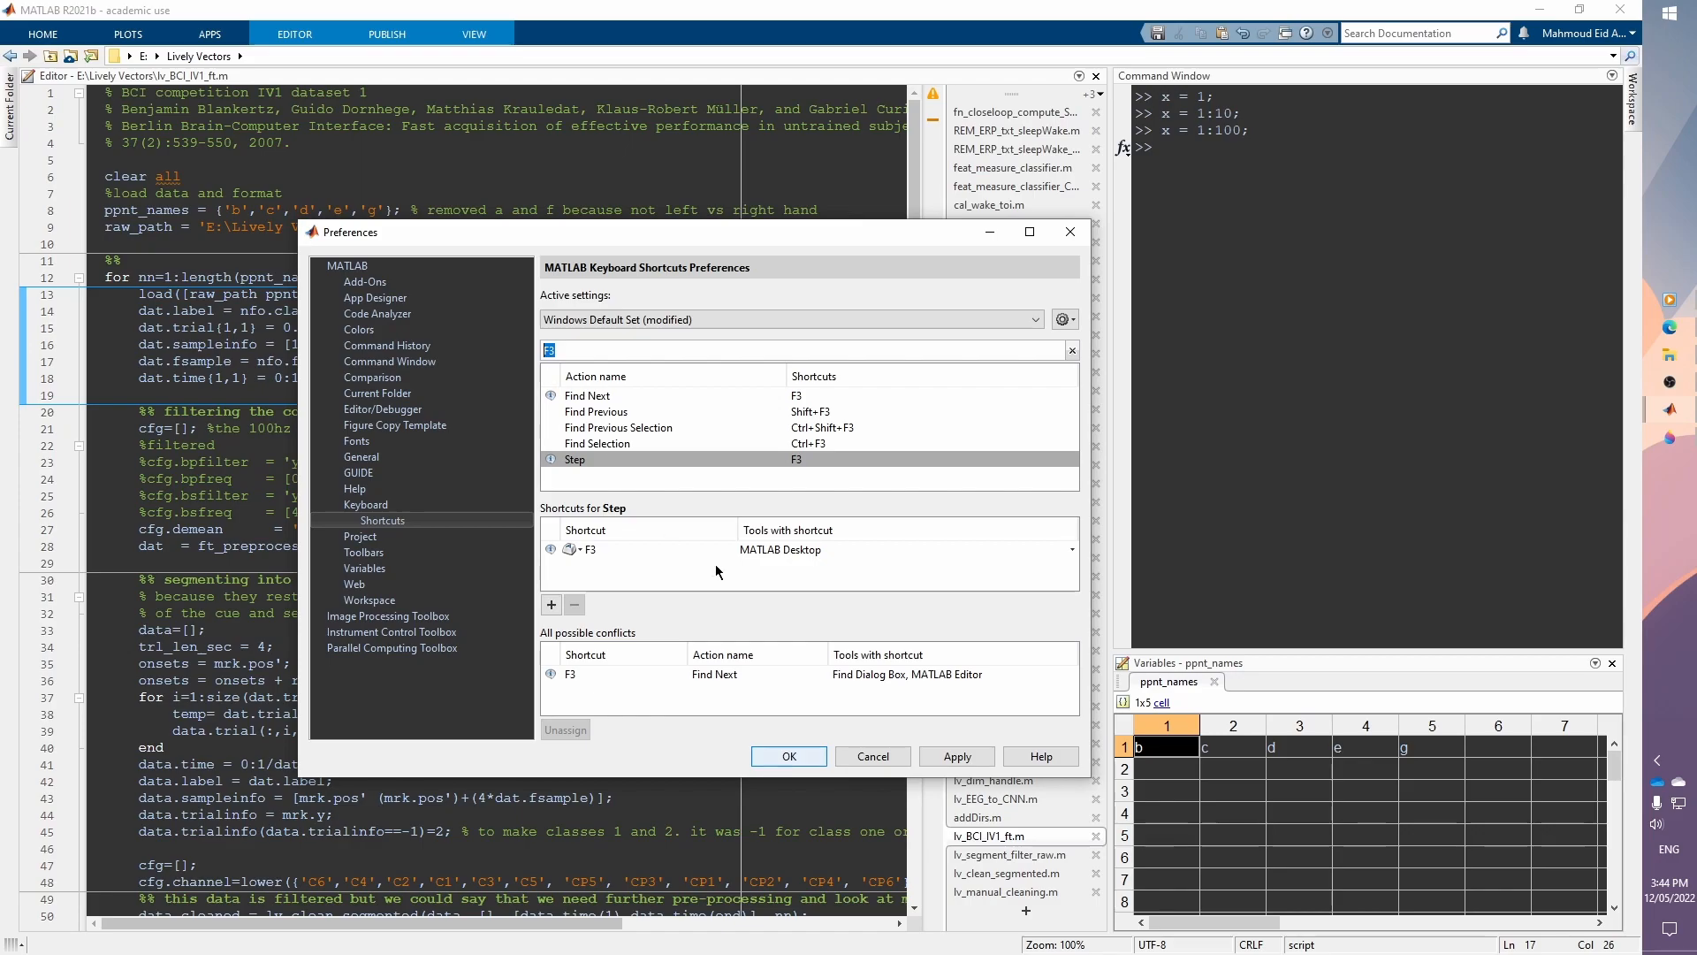
pyautogui.write('F2')
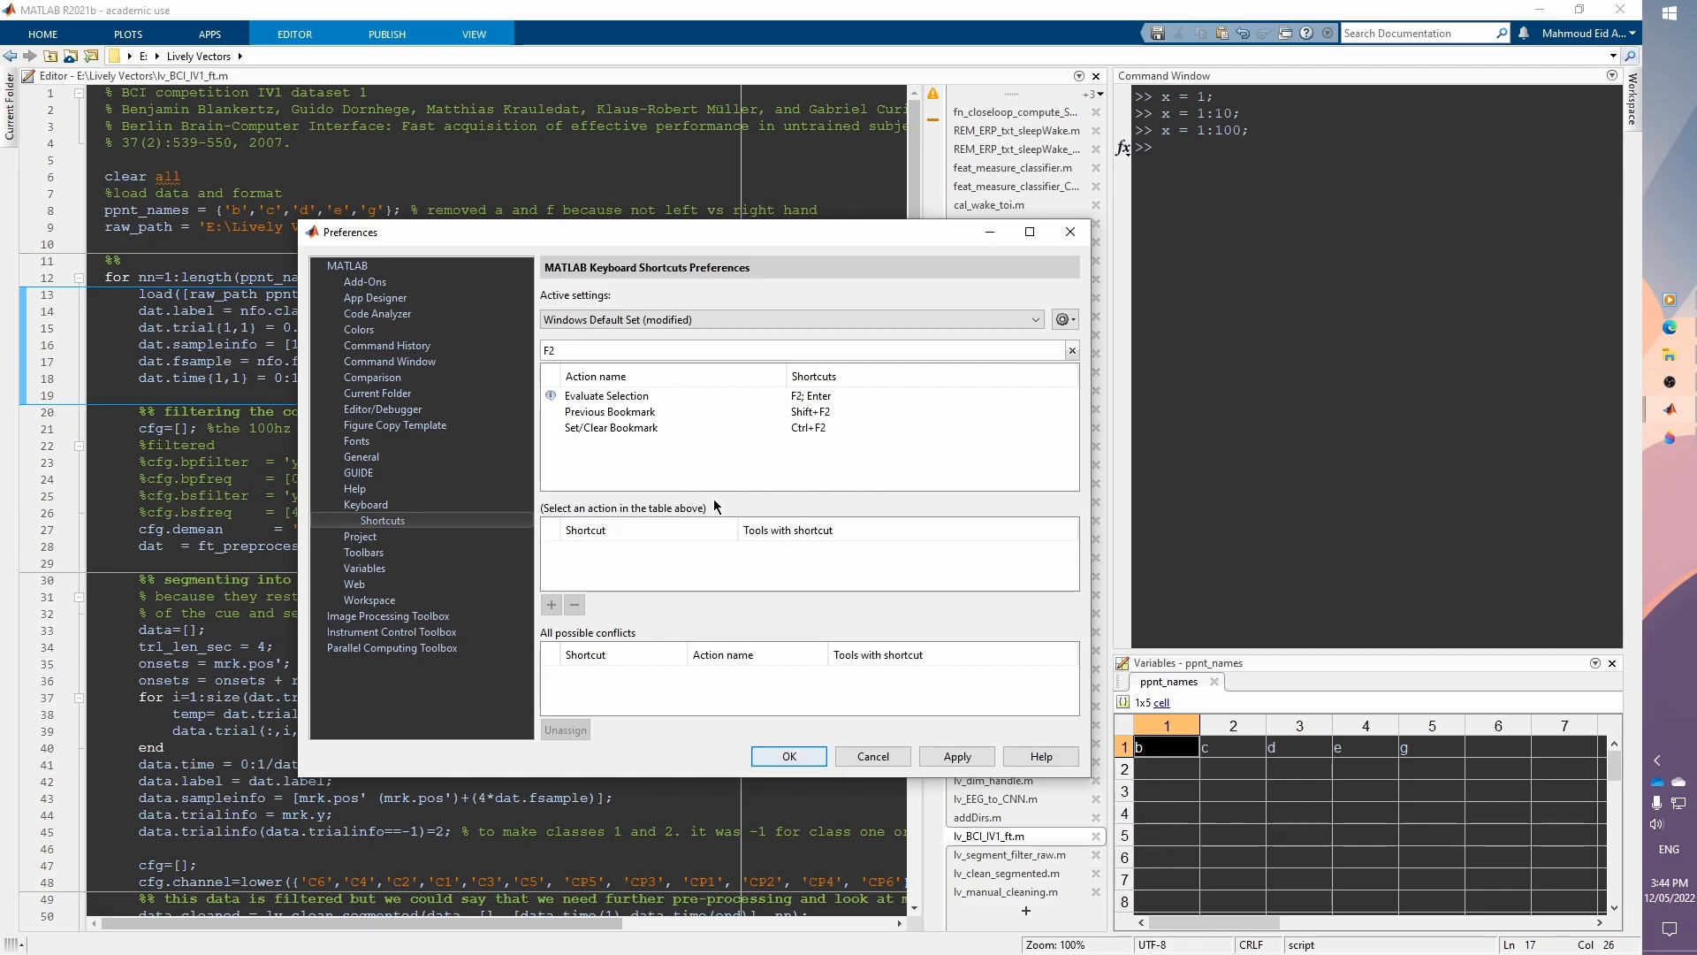
pyautogui.press('BackSpace')
pyautogui.press('BackSpace')
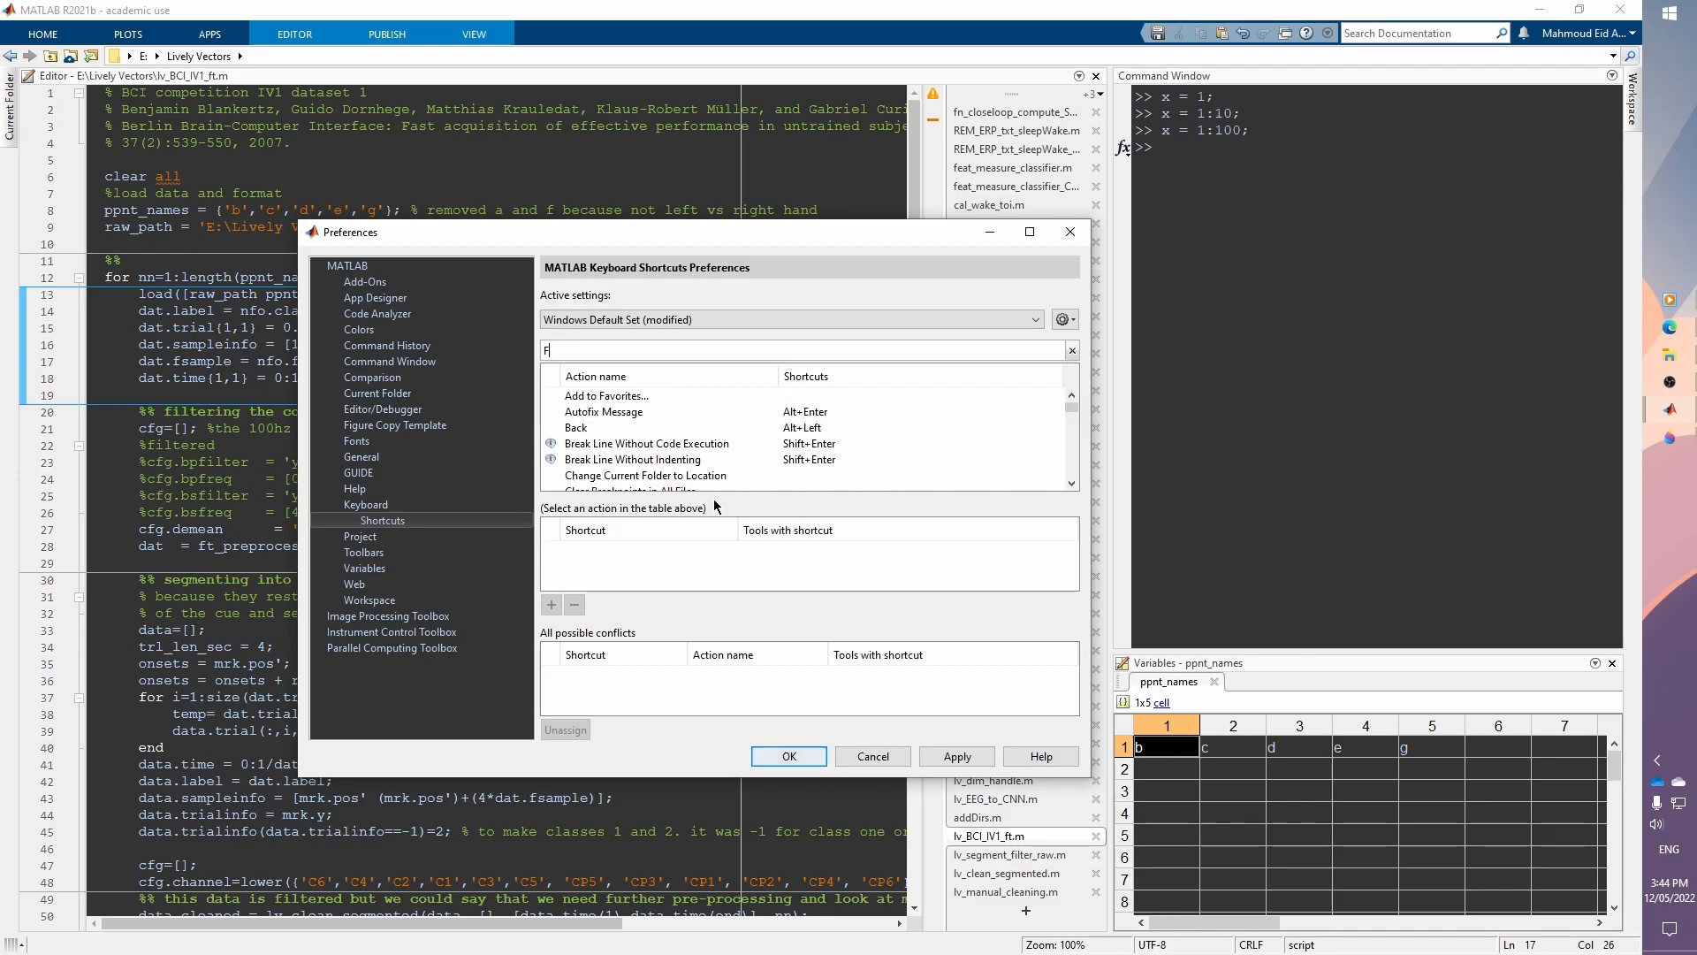
pyautogui.write('F1')
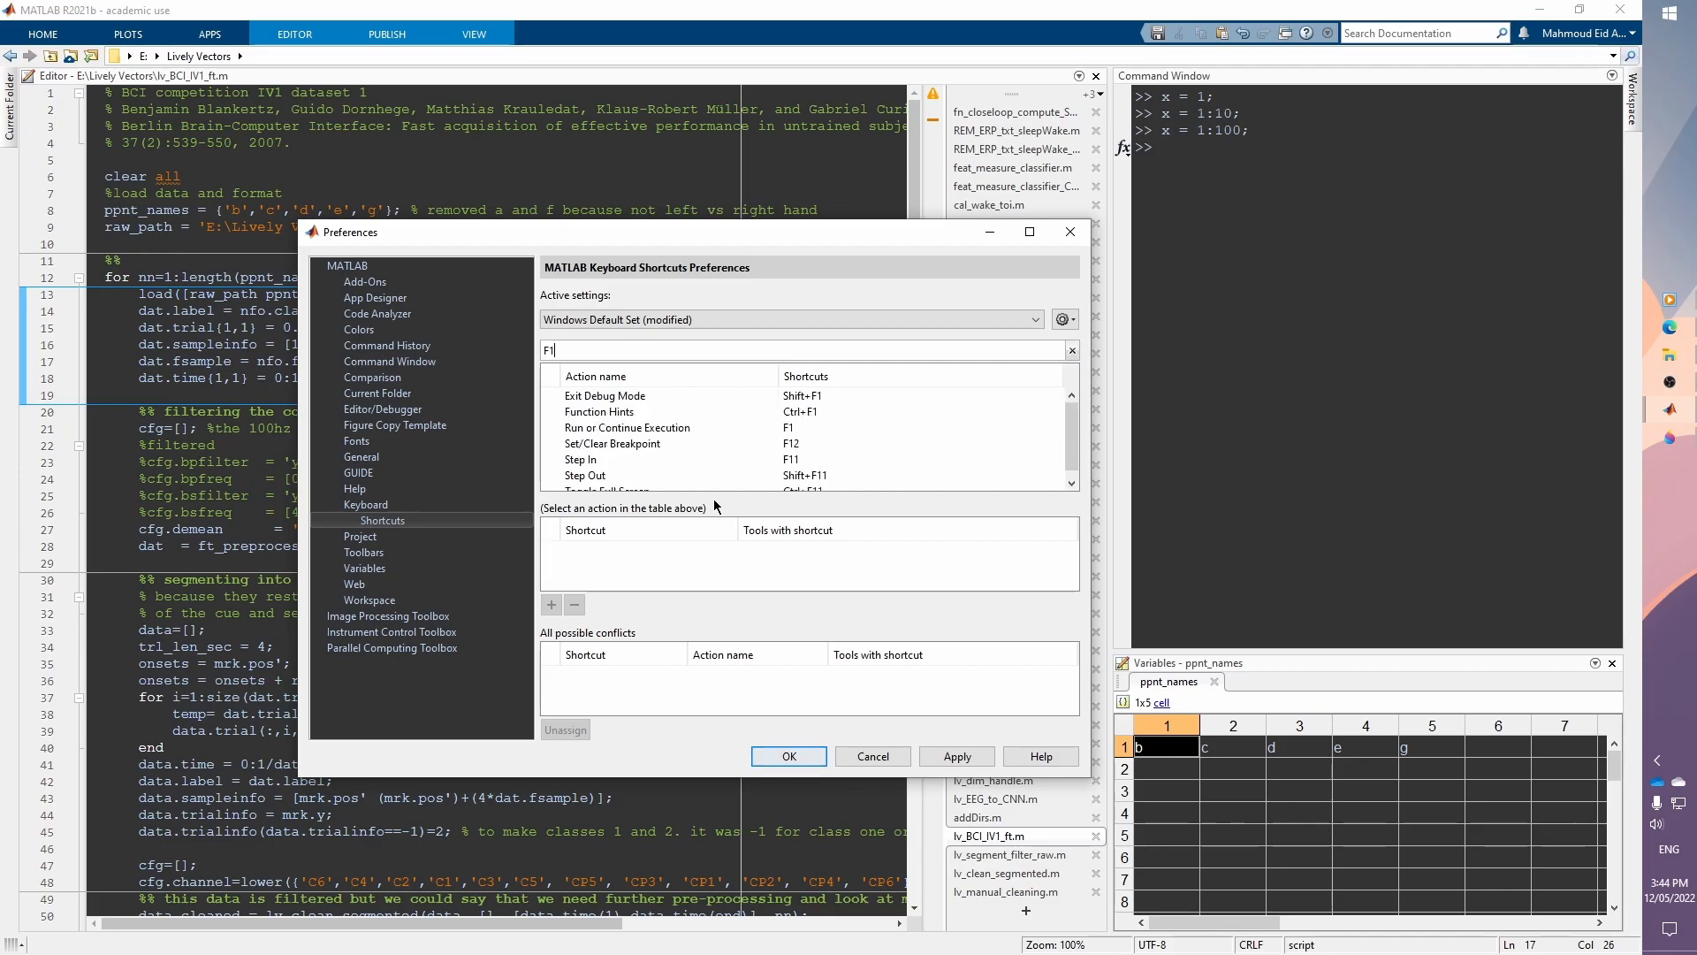
pyautogui.click(782, 427)
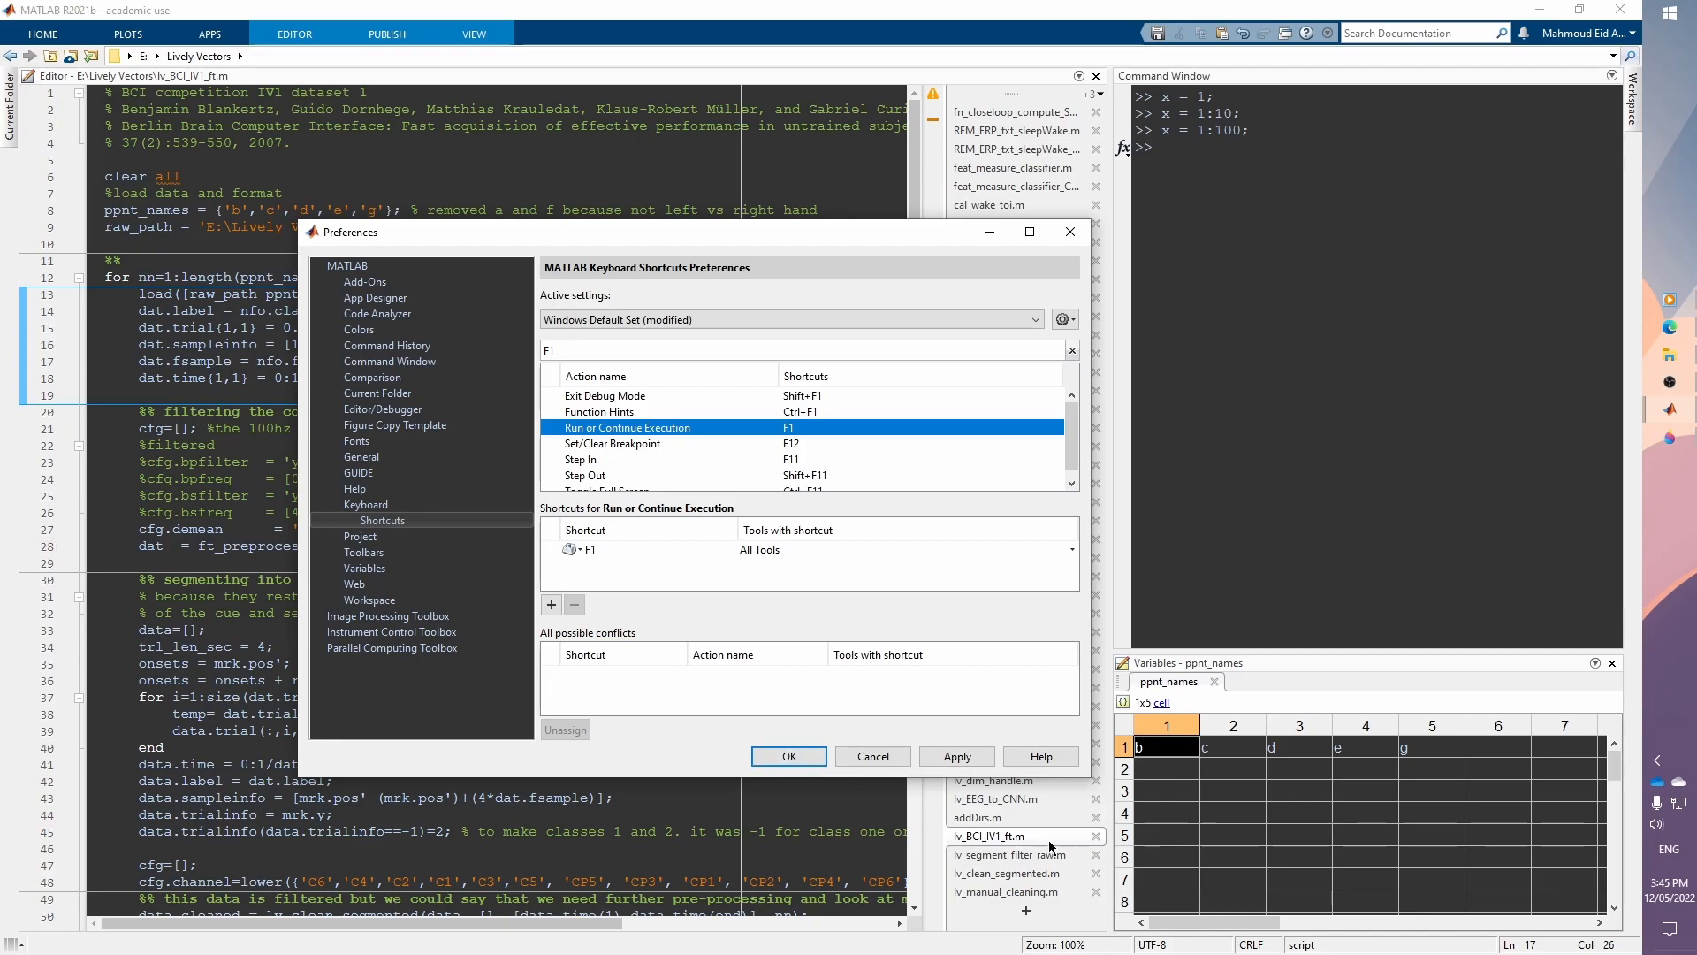
pyautogui.click(872, 756)
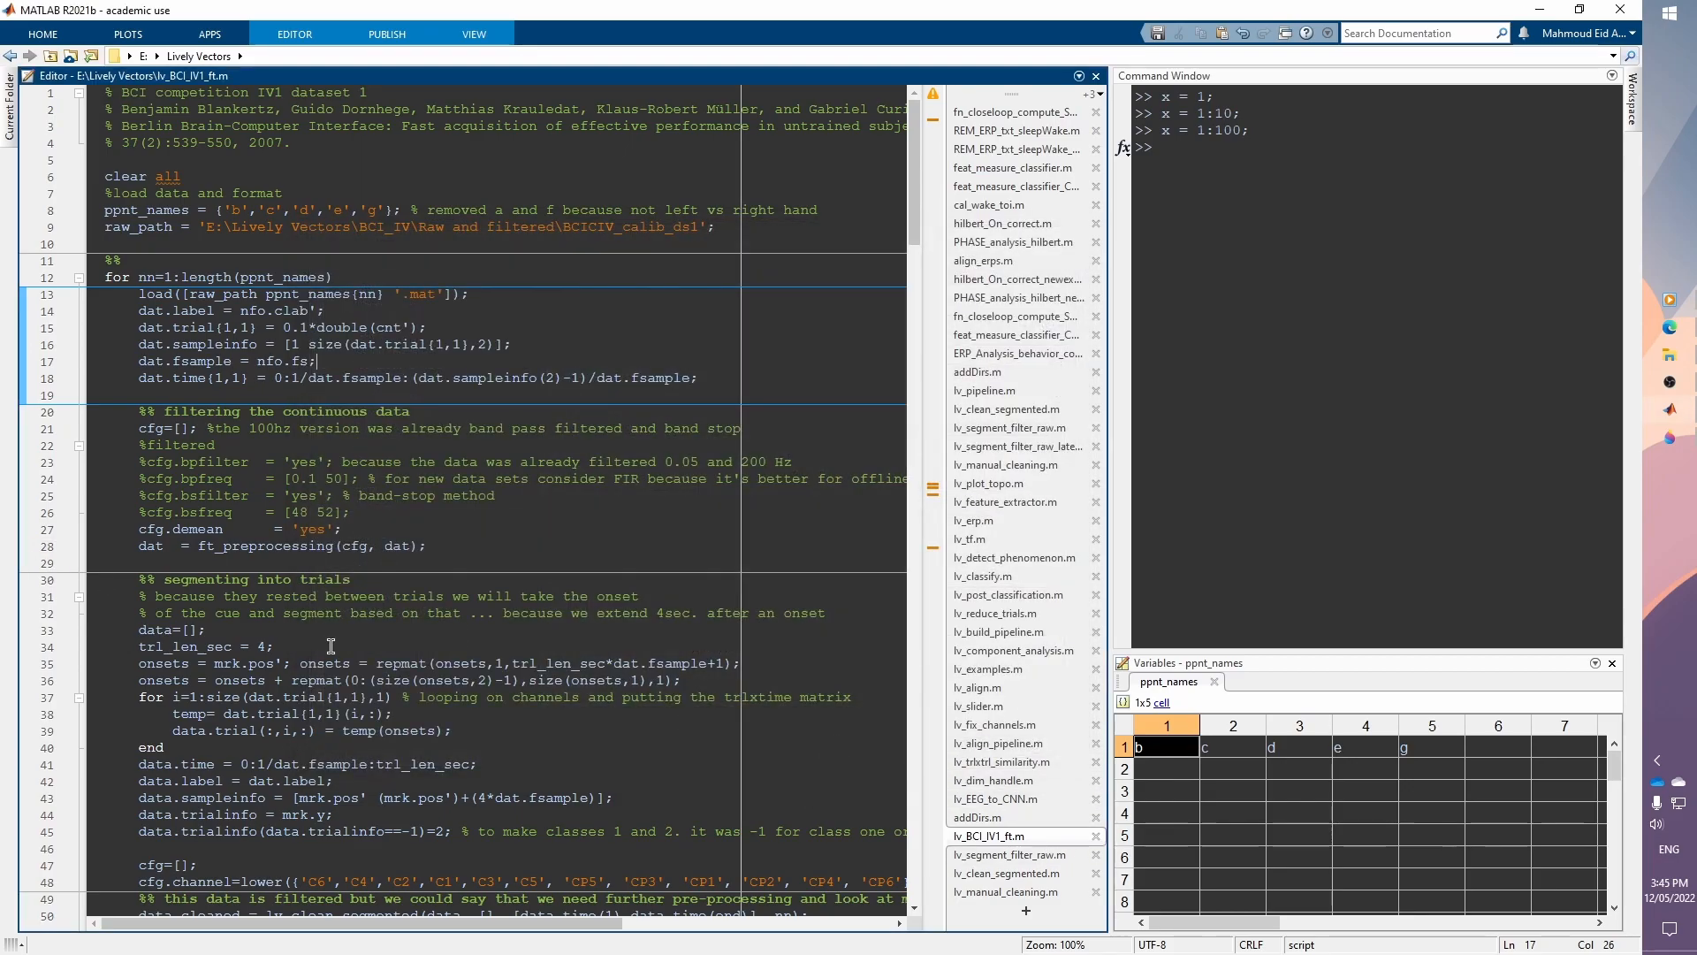
# Step: Toggle breakpoints in the editor margin, leaving a breakpoint on line 12 of the for loop
pyautogui.click(50, 553)
pyautogui.click(483, 530)
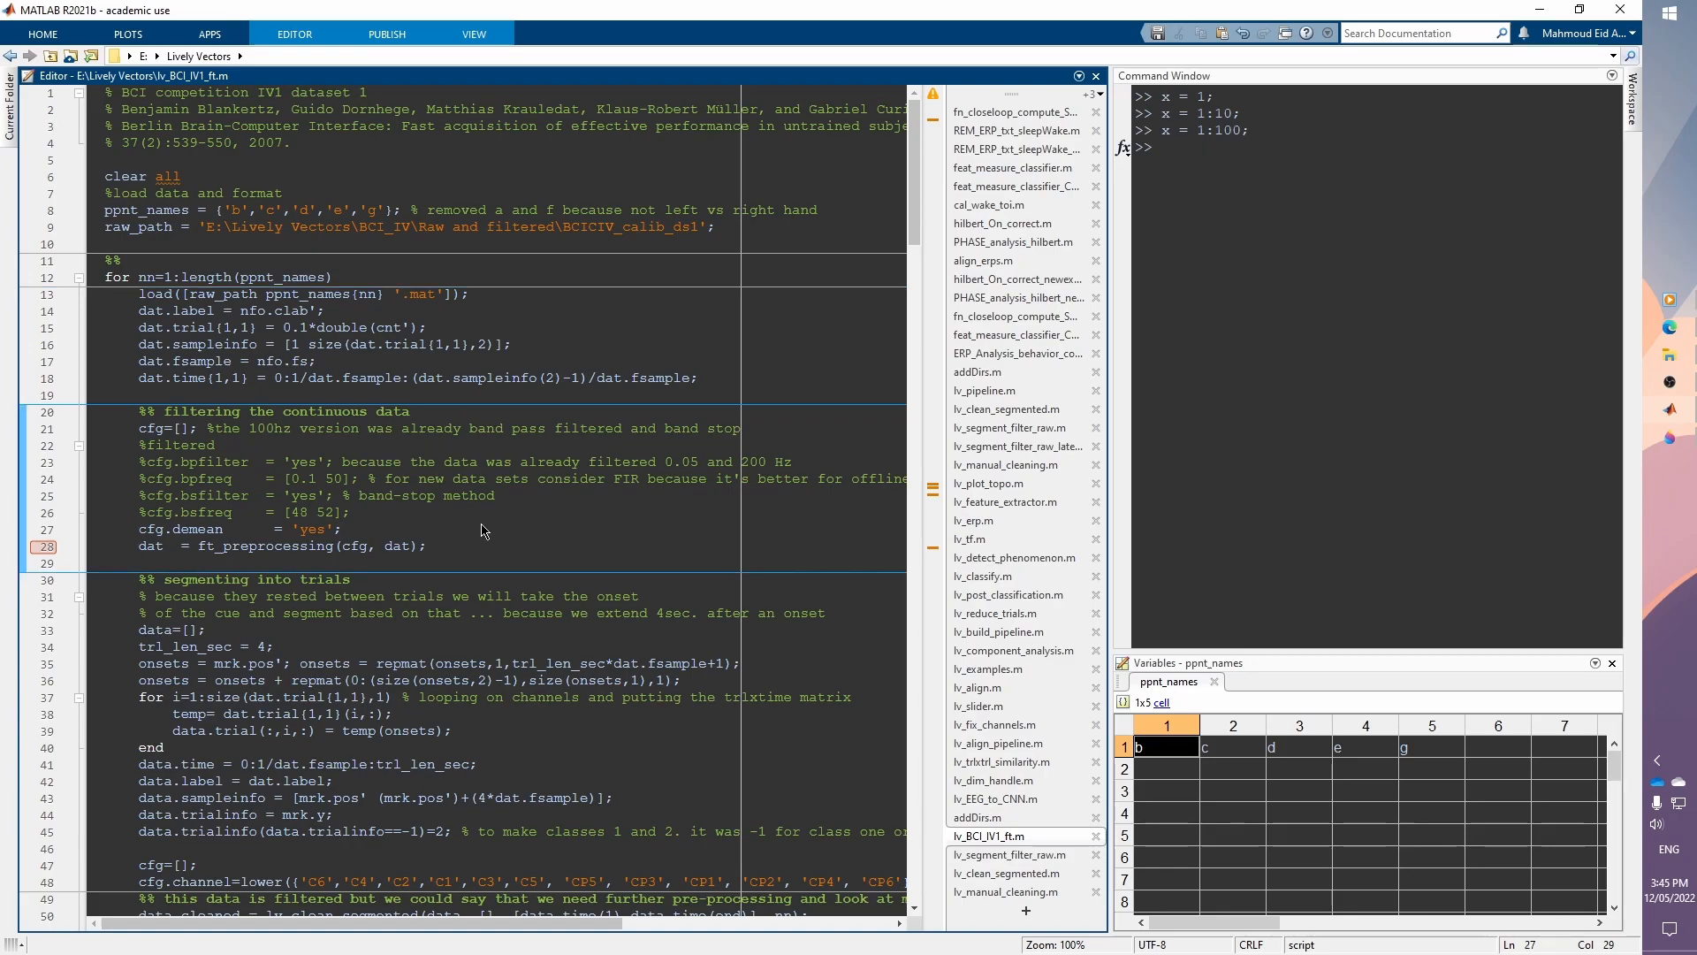
pyautogui.click(46, 278)
pyautogui.click(49, 530)
pyautogui.click(46, 531)
# Step: Run the script to the line 12 breakpoint, step over three lines, and inspect the dat.label datatip
pyautogui.click(215, 240)
pyautogui.press('F5')
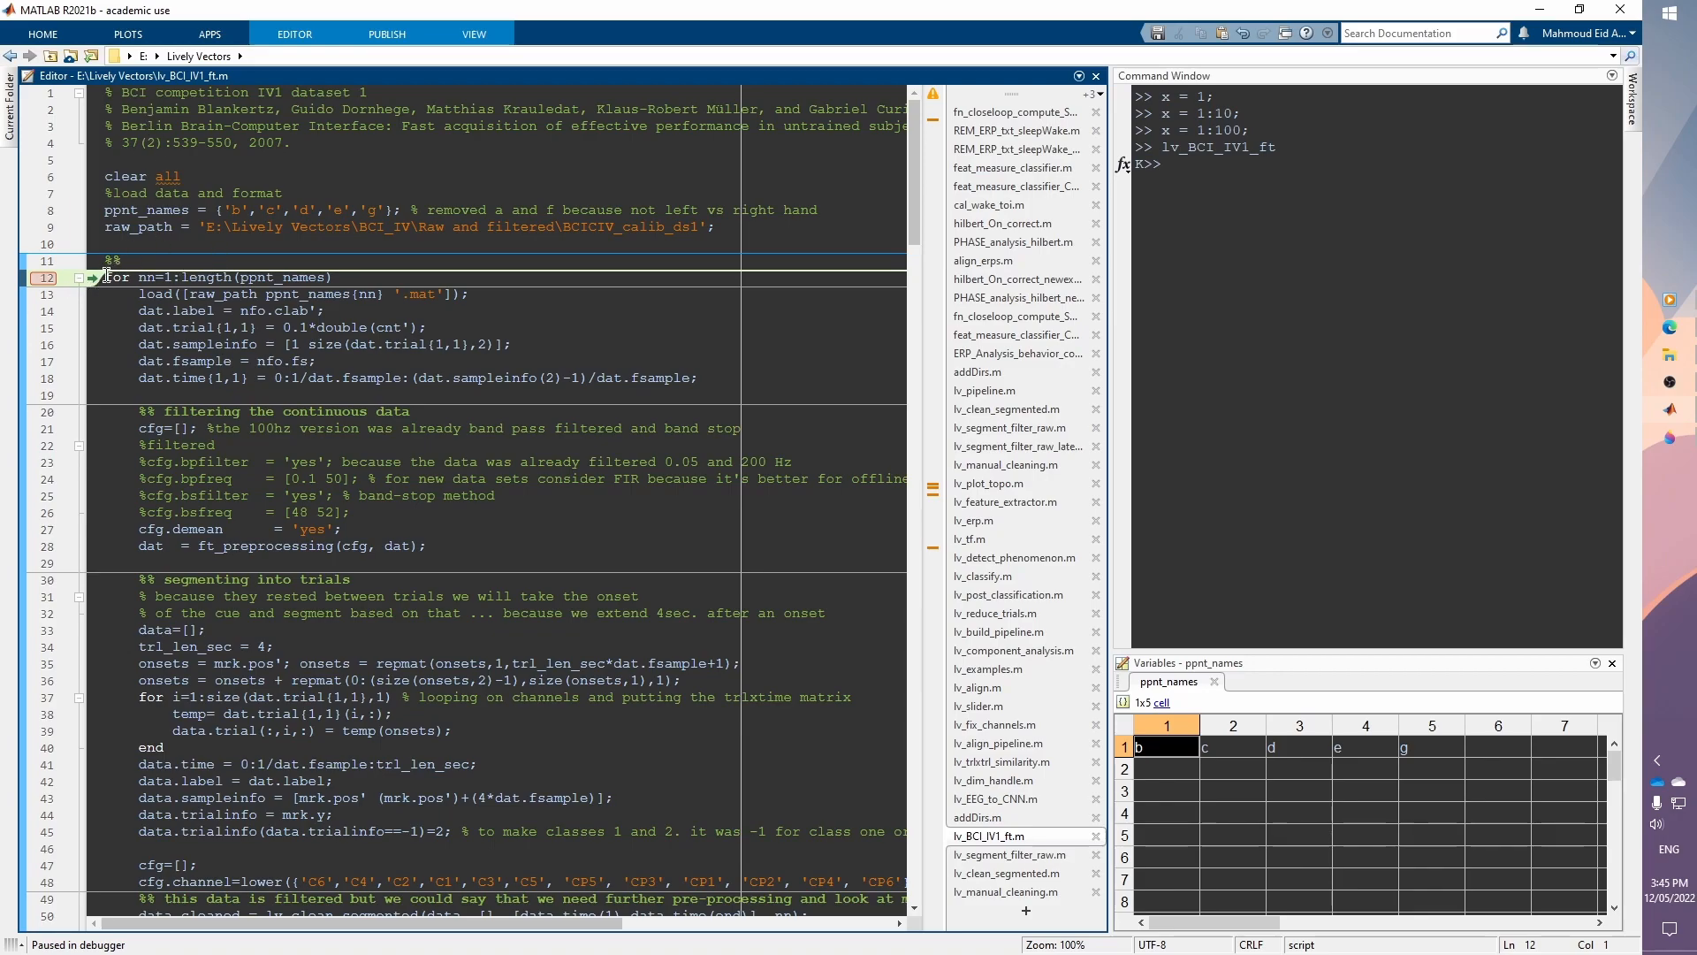
pyautogui.moveTo(145, 235)
pyautogui.press('F10')
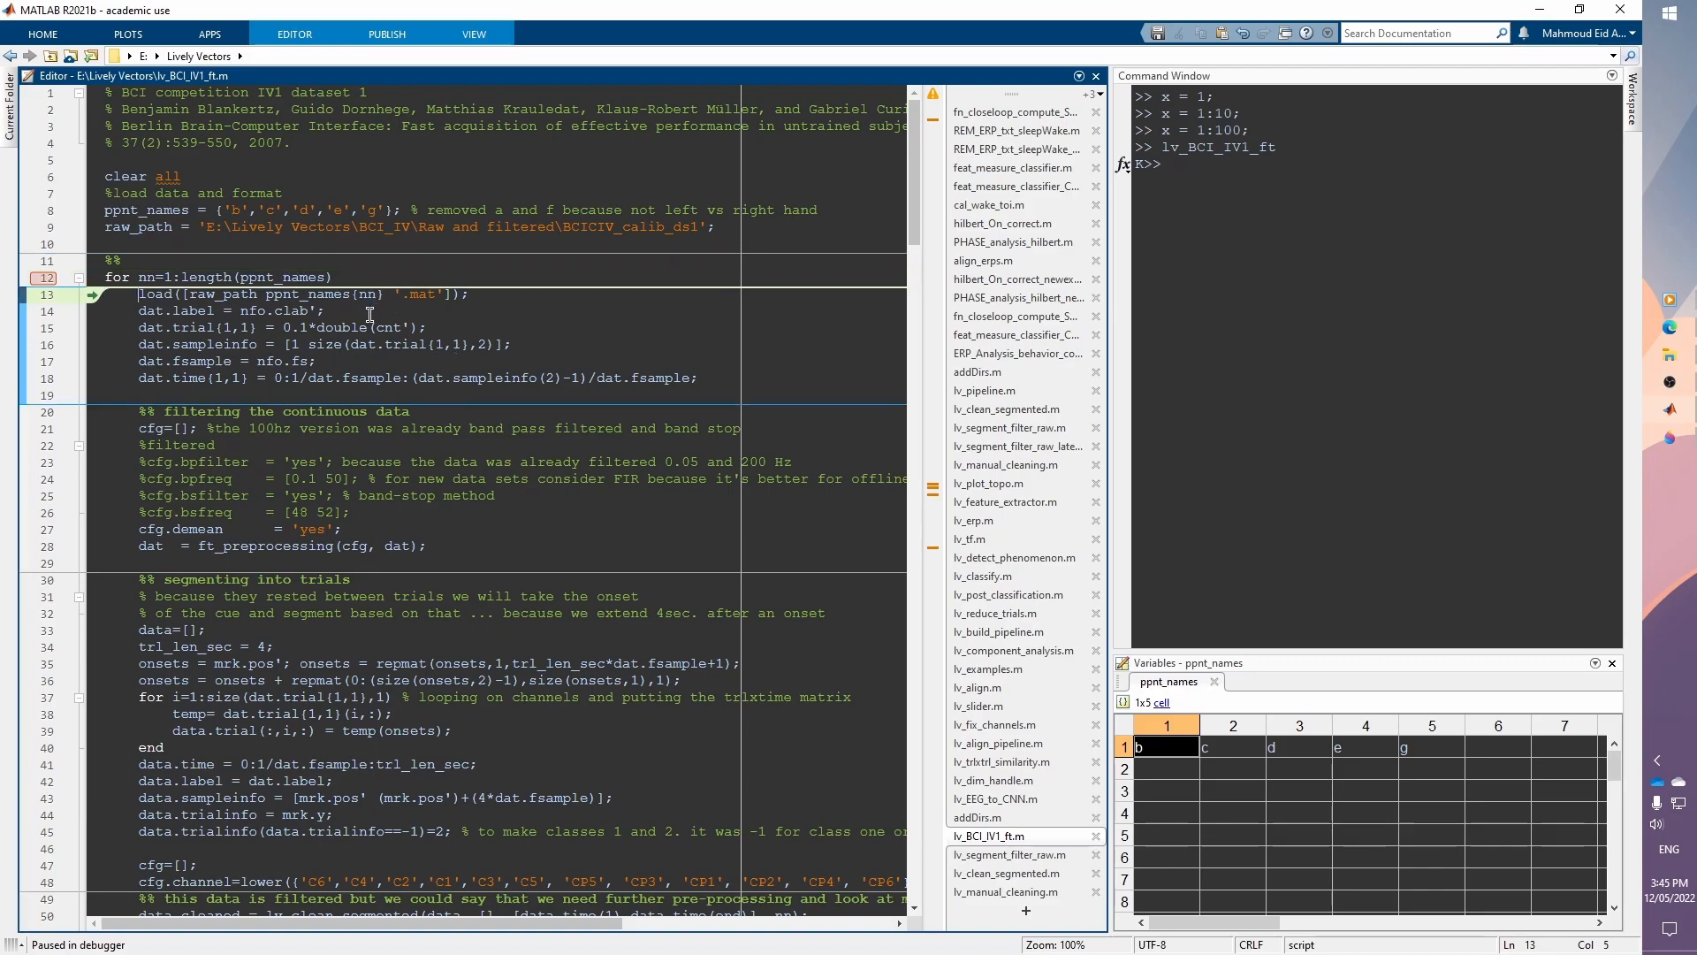
pyautogui.press('F10')
pyautogui.press('F10')
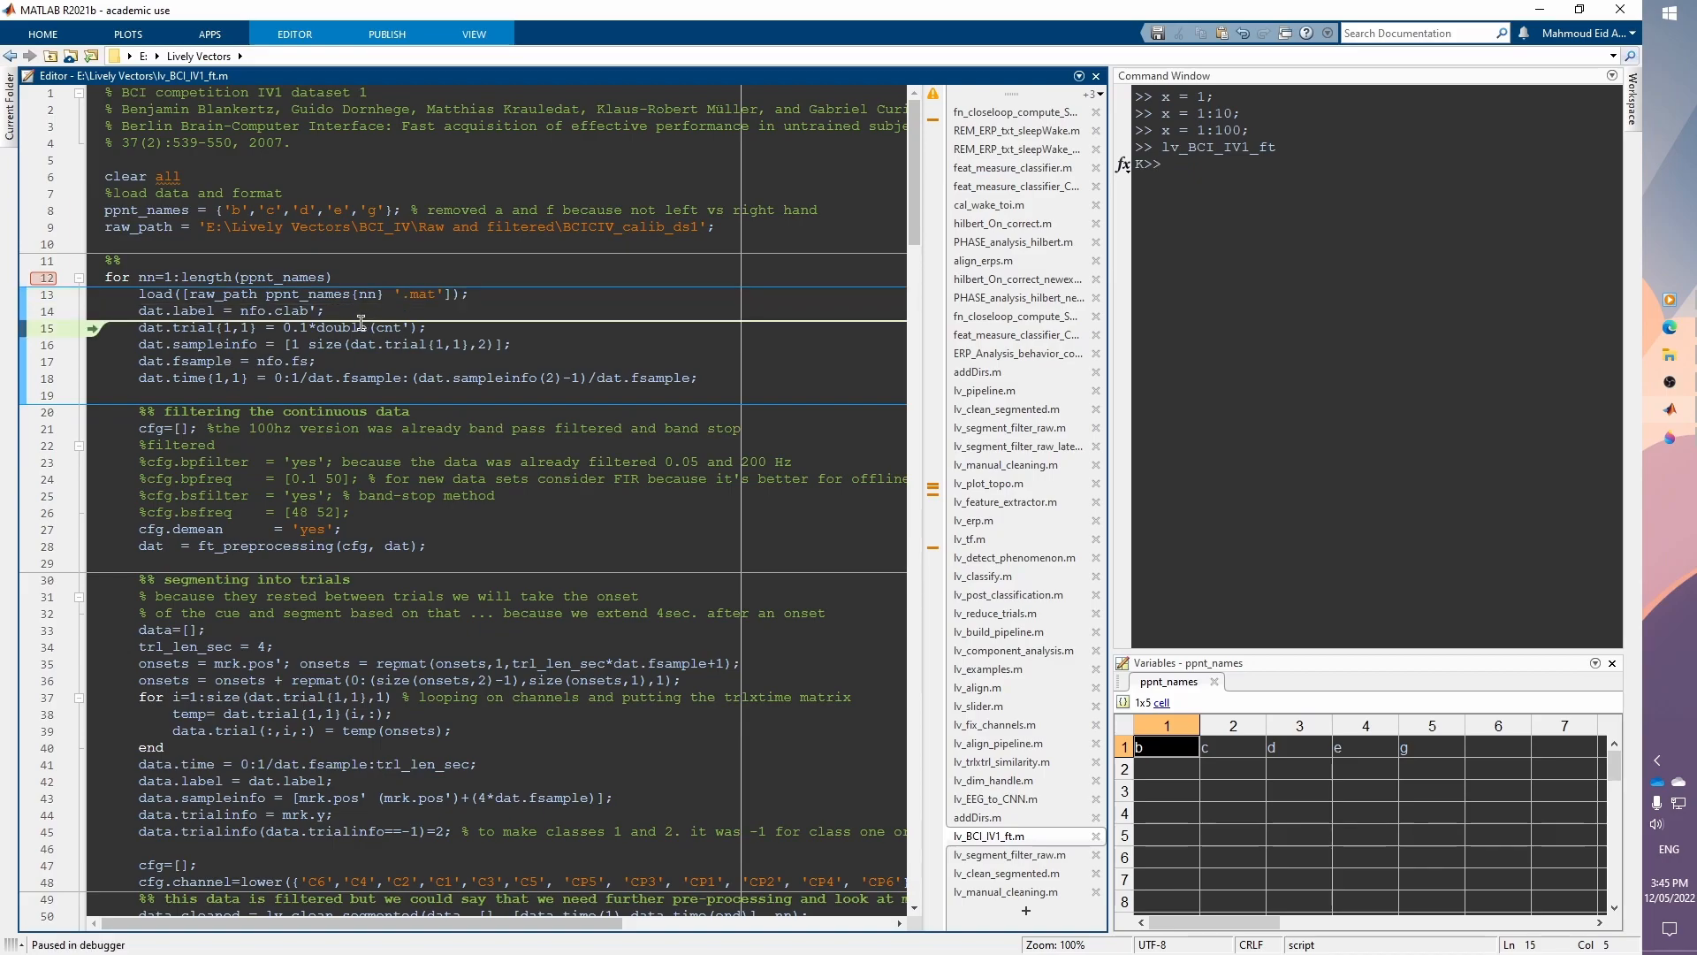
pyautogui.moveTo(161, 316)
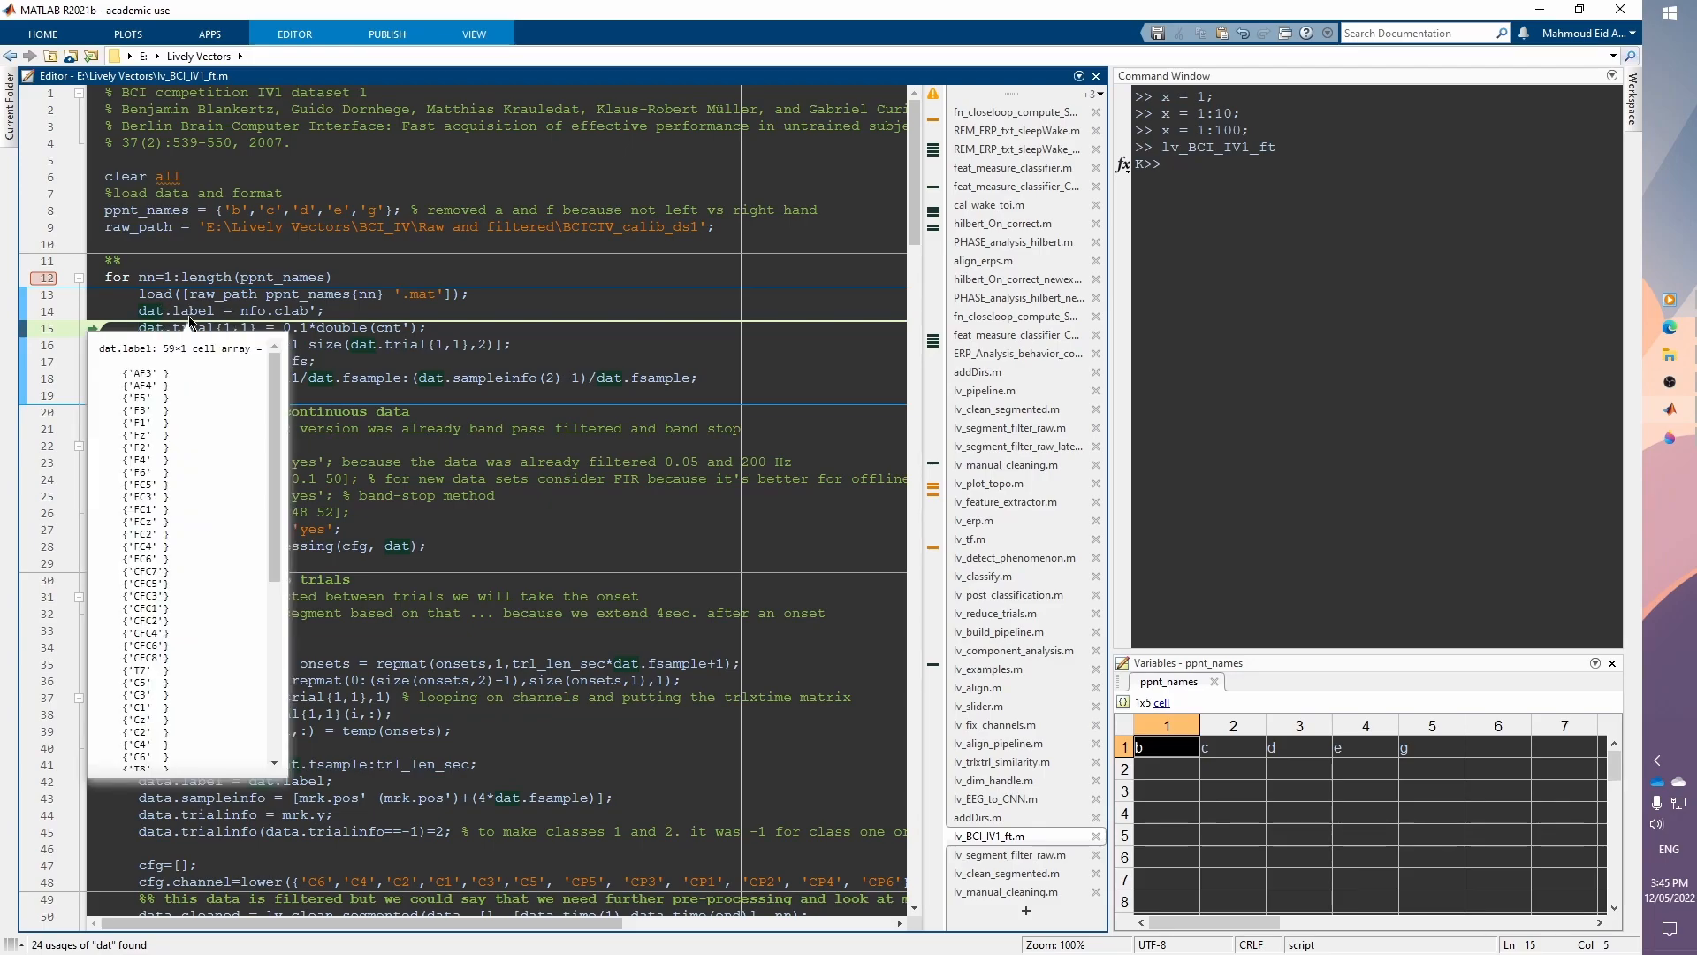
# Step: Close the datatip, stop debugging, and remove the breakpoint on line 12 of the for loop
pyautogui.moveTo(273, 398)
pyautogui.mouseDown()
pyautogui.moveTo(267, 581)
pyautogui.moveTo(274, 366)
pyautogui.mouseUp()
pyautogui.click(334, 310)
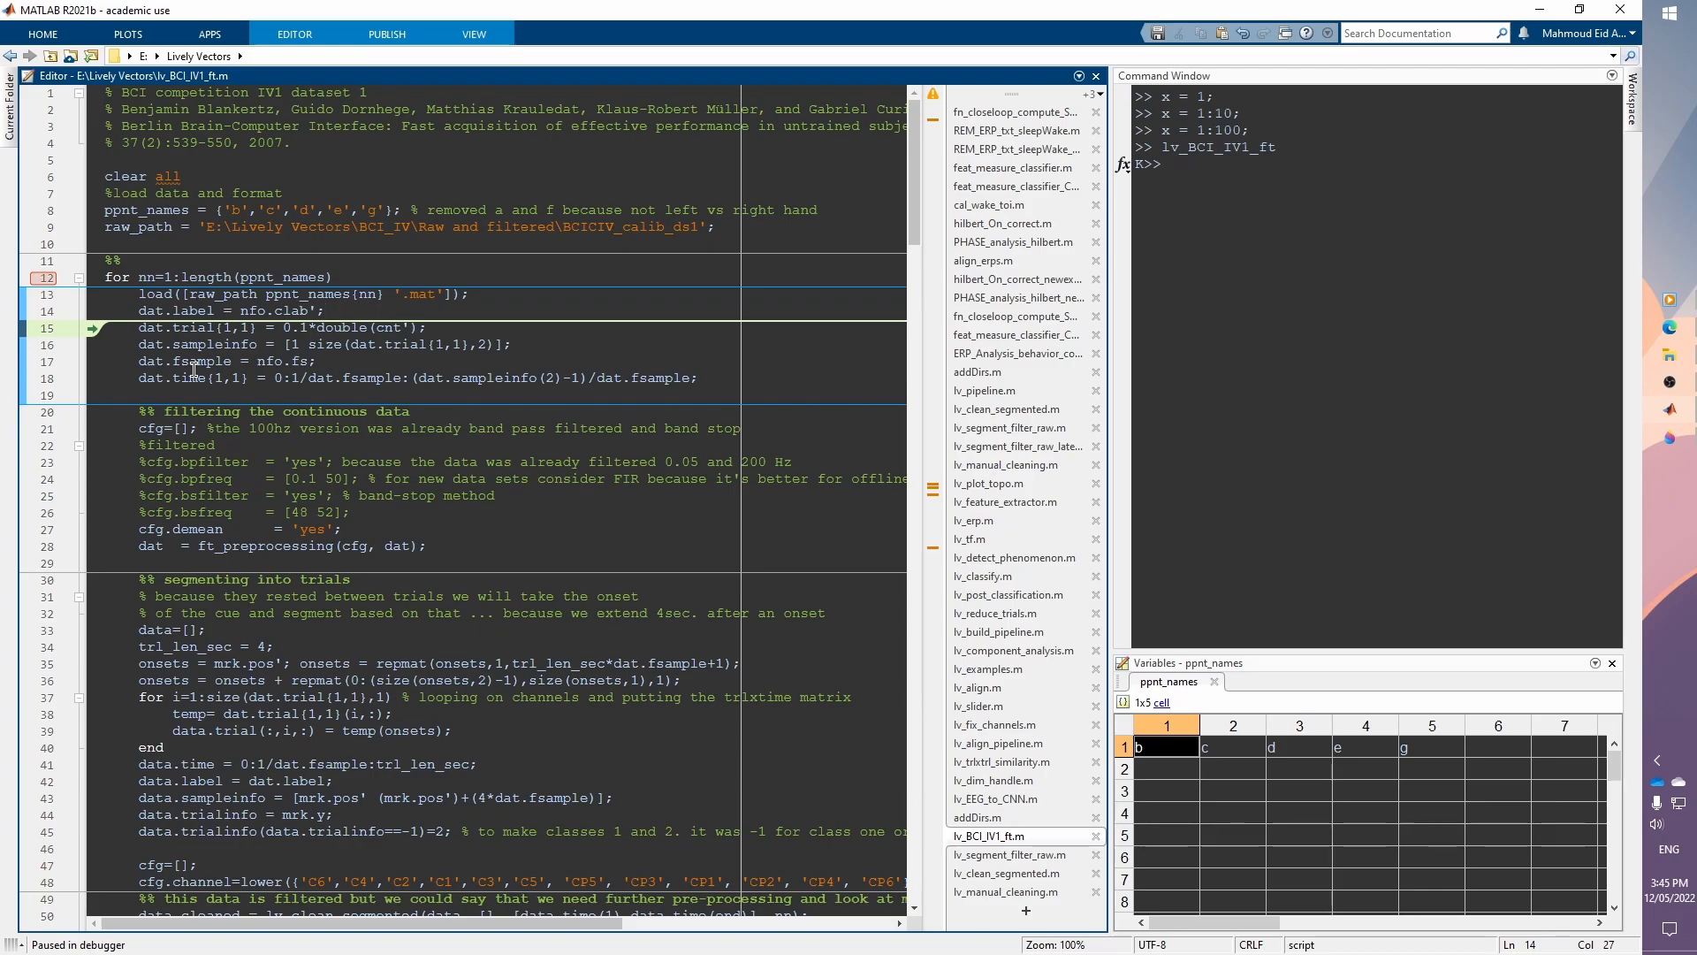
pyautogui.hotkey('shift', 'F5')
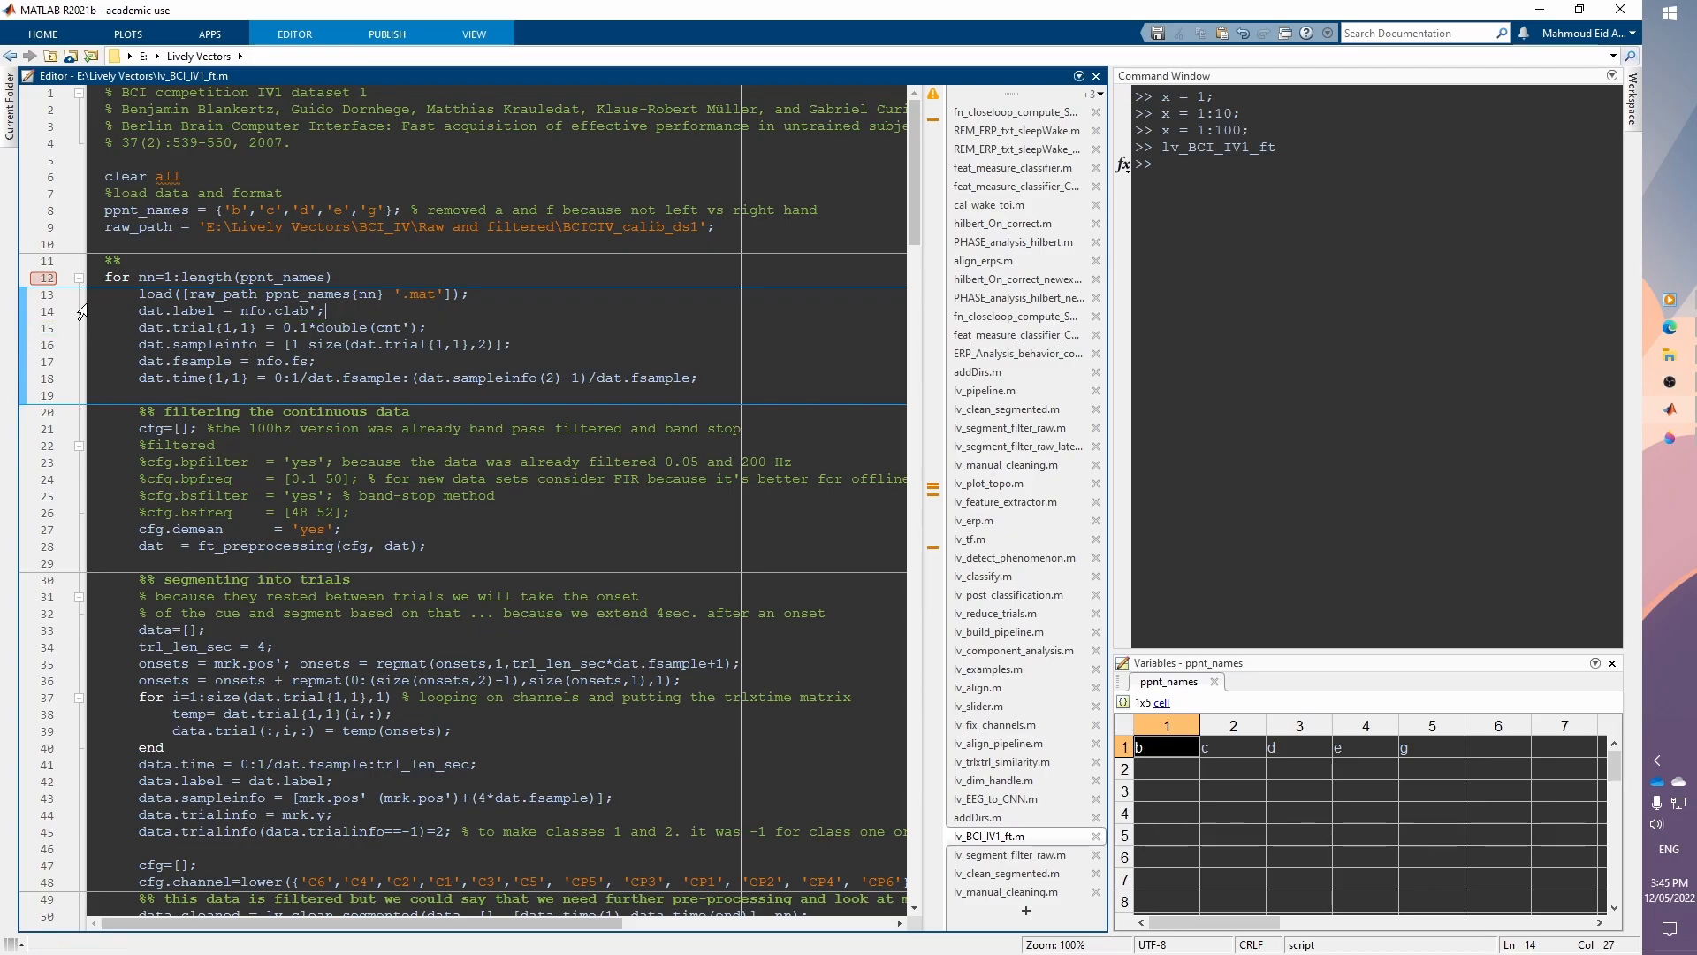
pyautogui.click(44, 280)
pyautogui.click(139, 244)
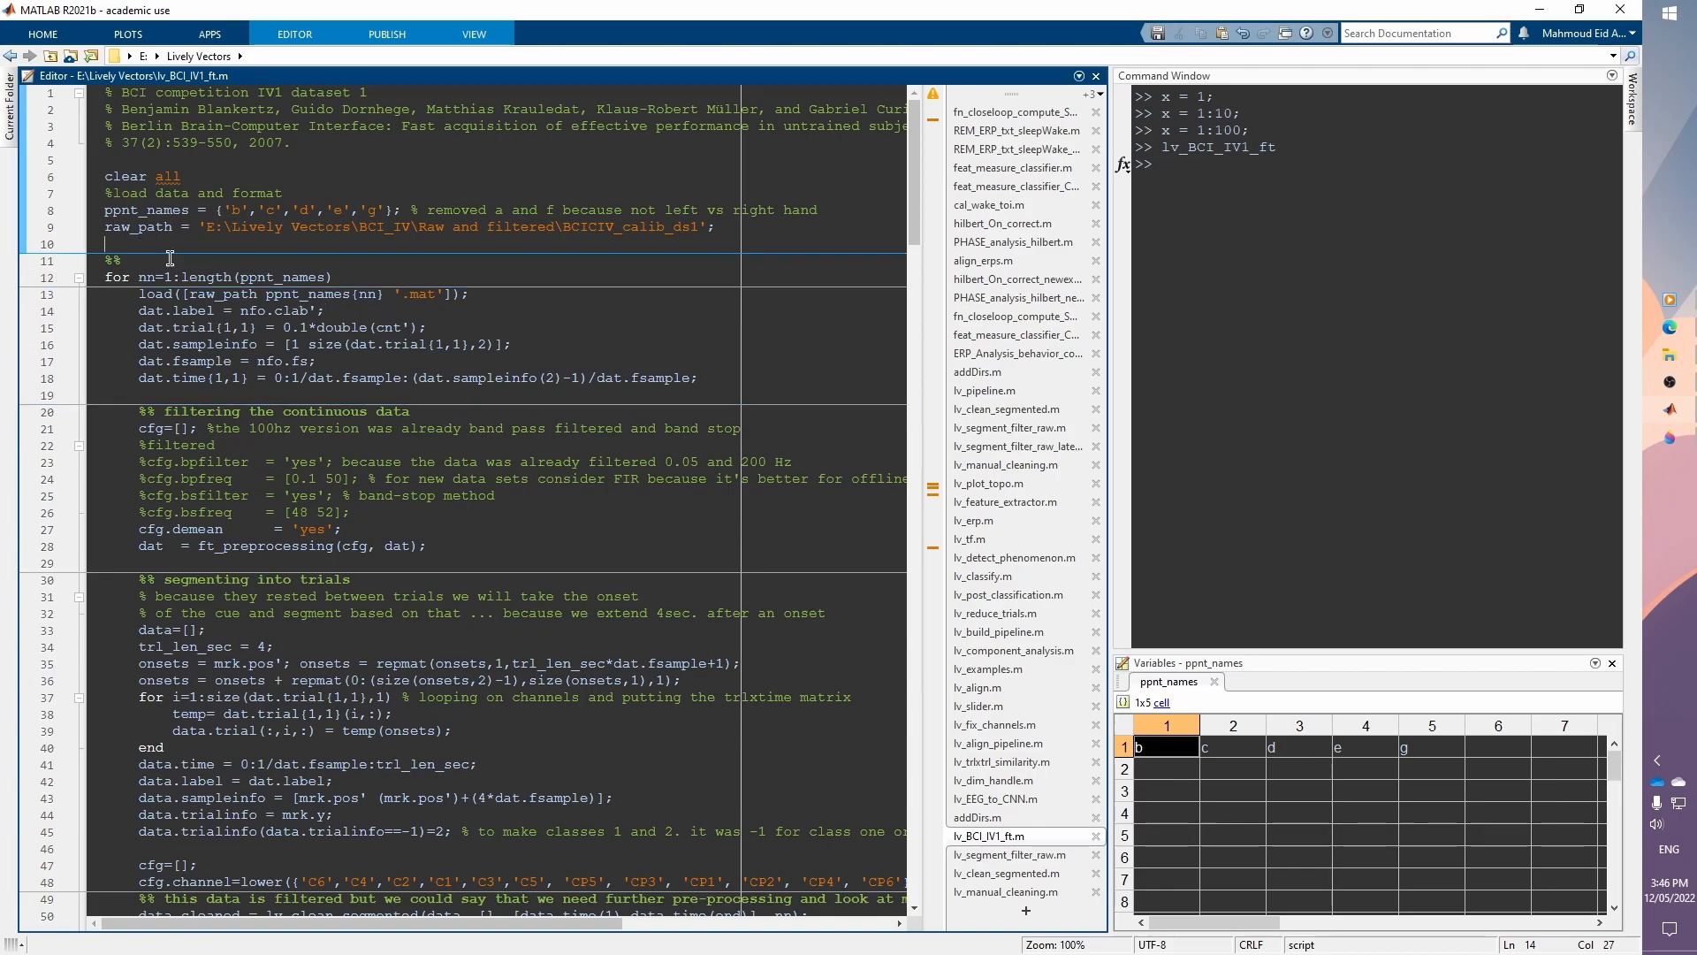
# Step: Expand the Editor toolstrip to show the section-running controls, pin it, then collapse it again
pyautogui.moveTo(360, 303)
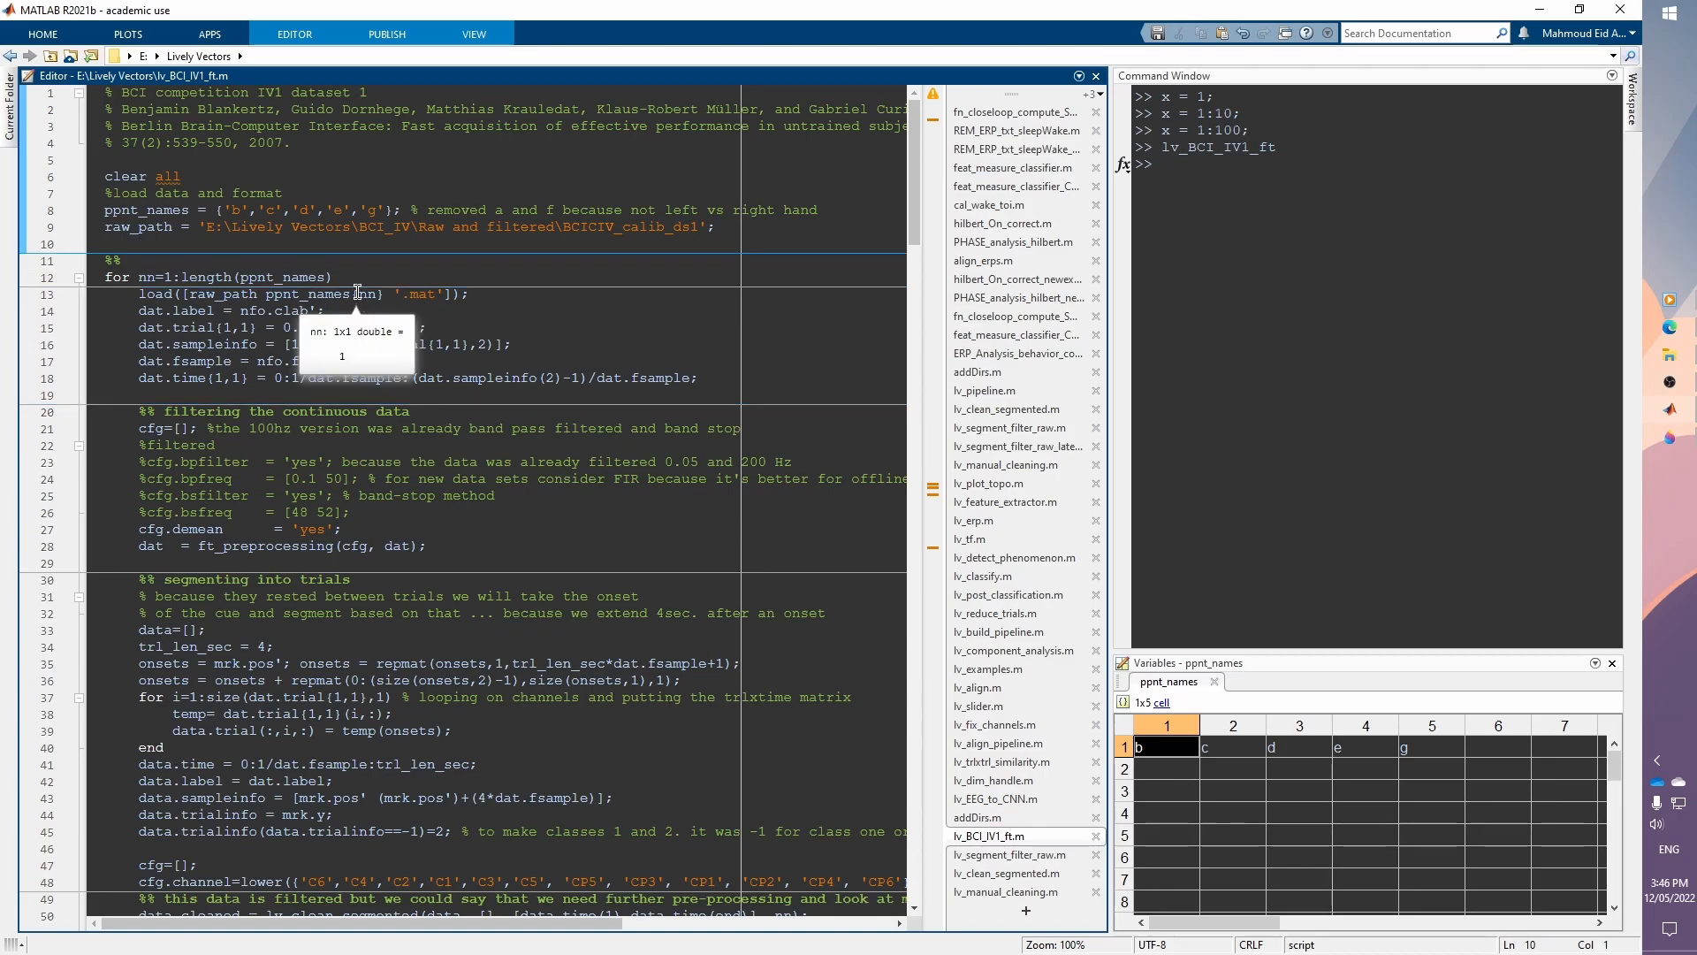
pyautogui.click(295, 35)
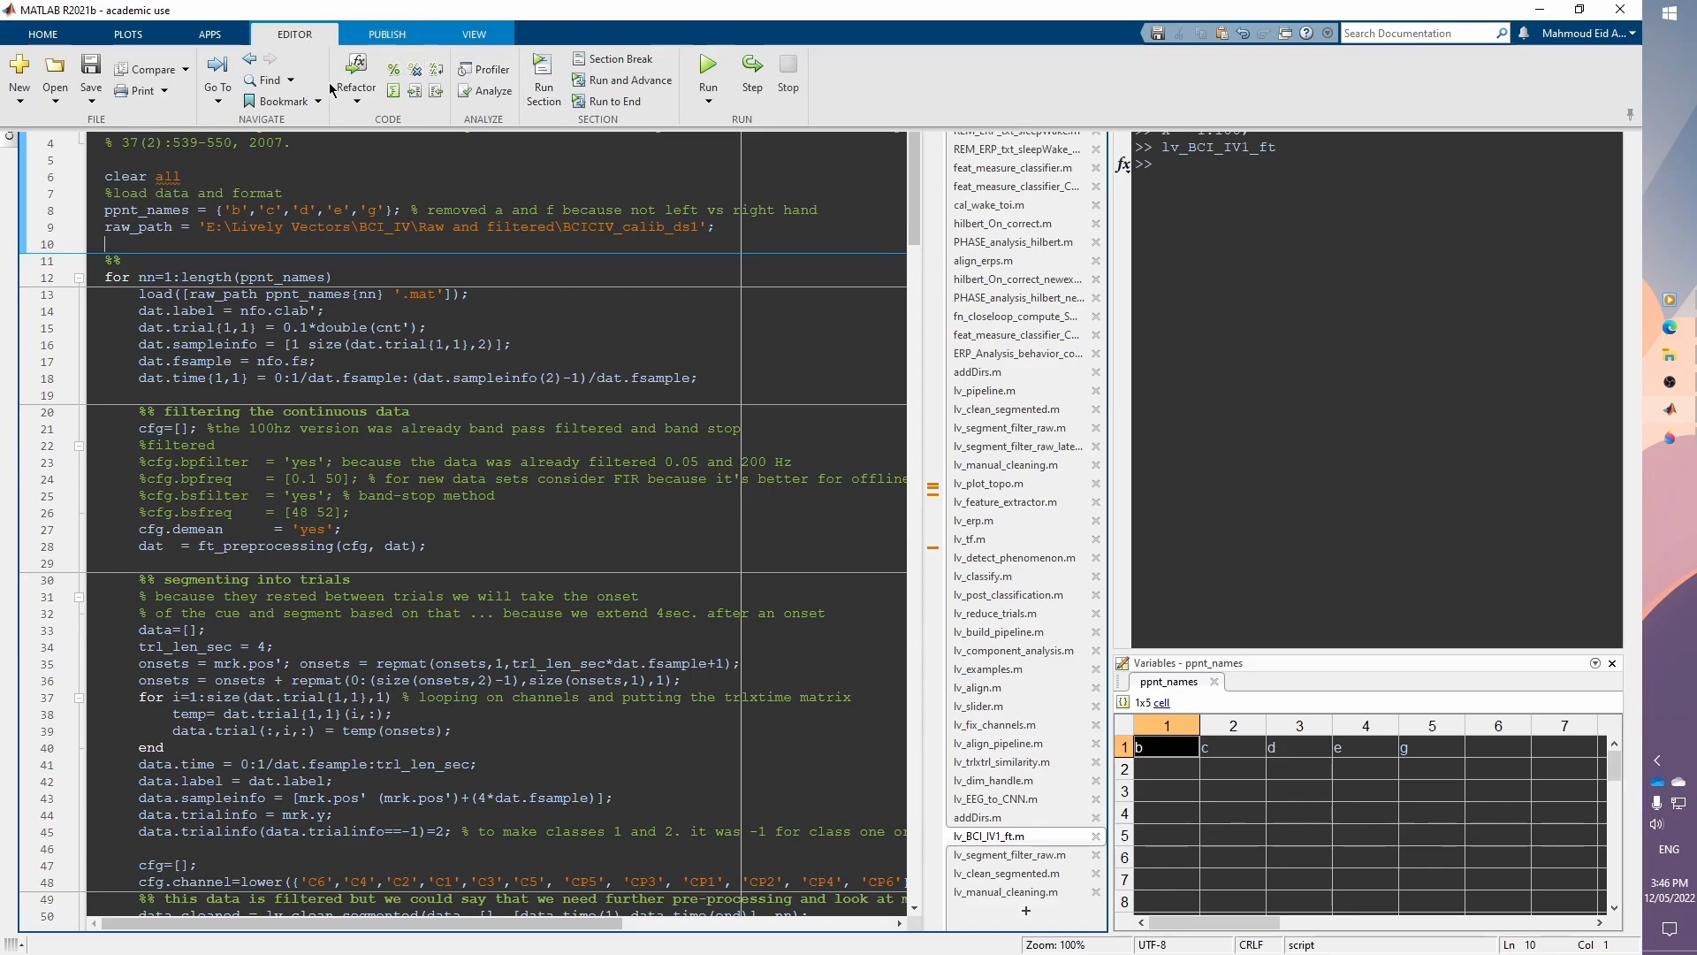
pyautogui.click(545, 104)
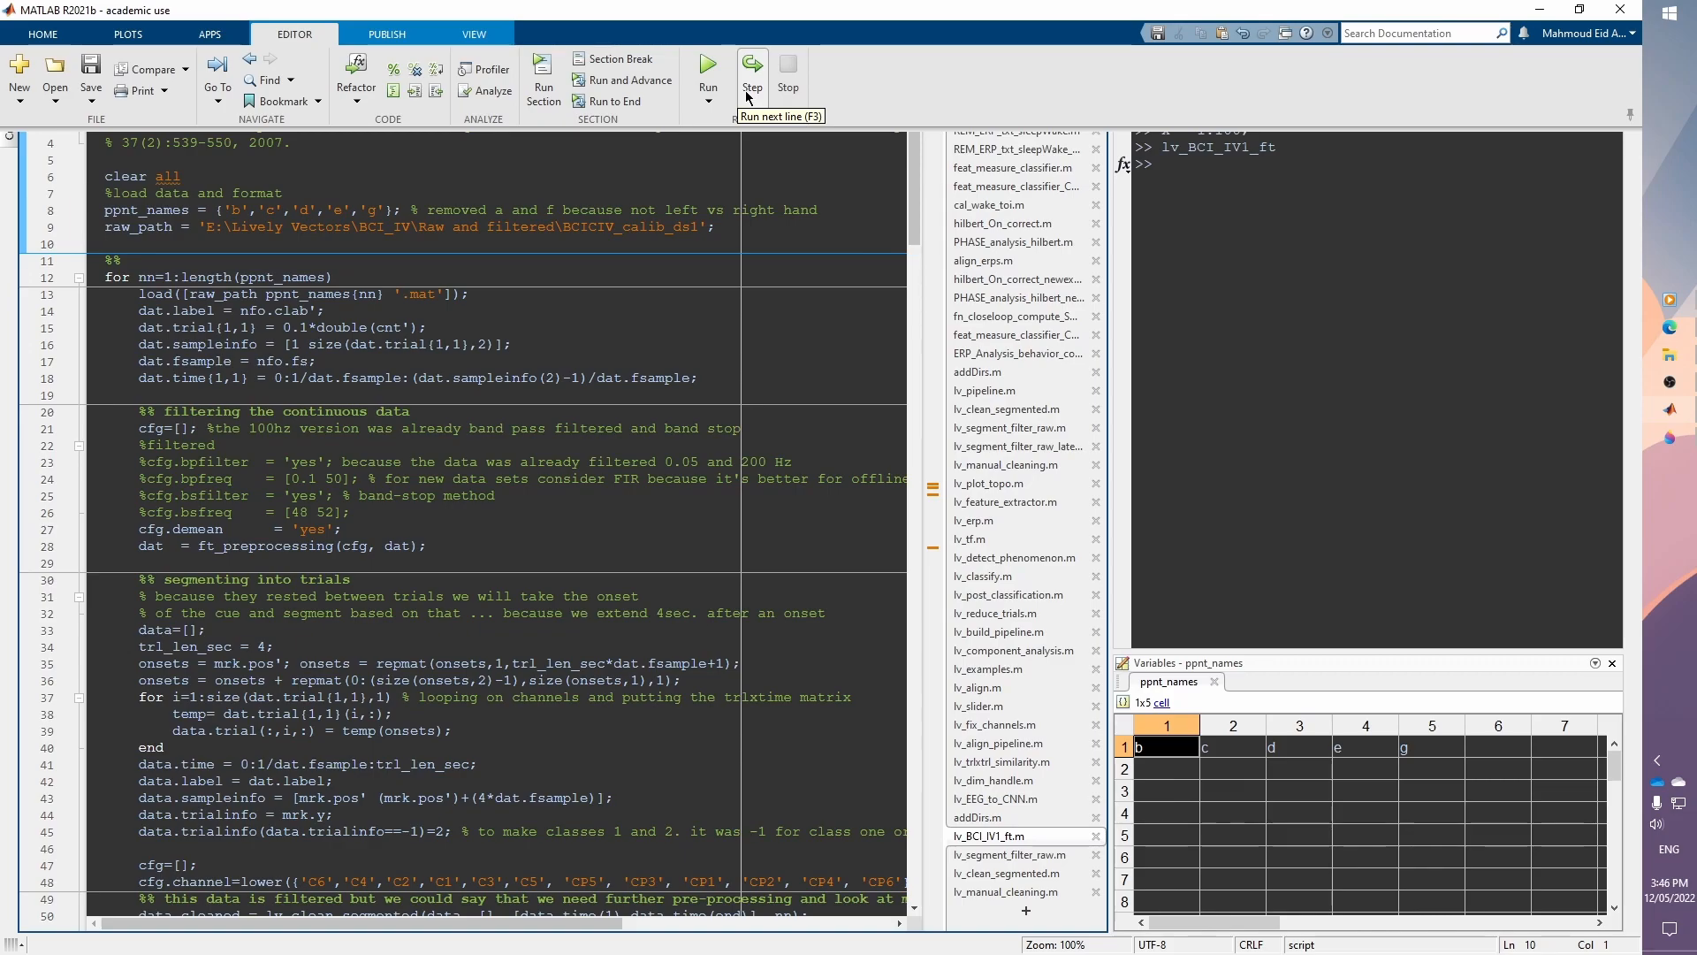
pyautogui.click(1633, 114)
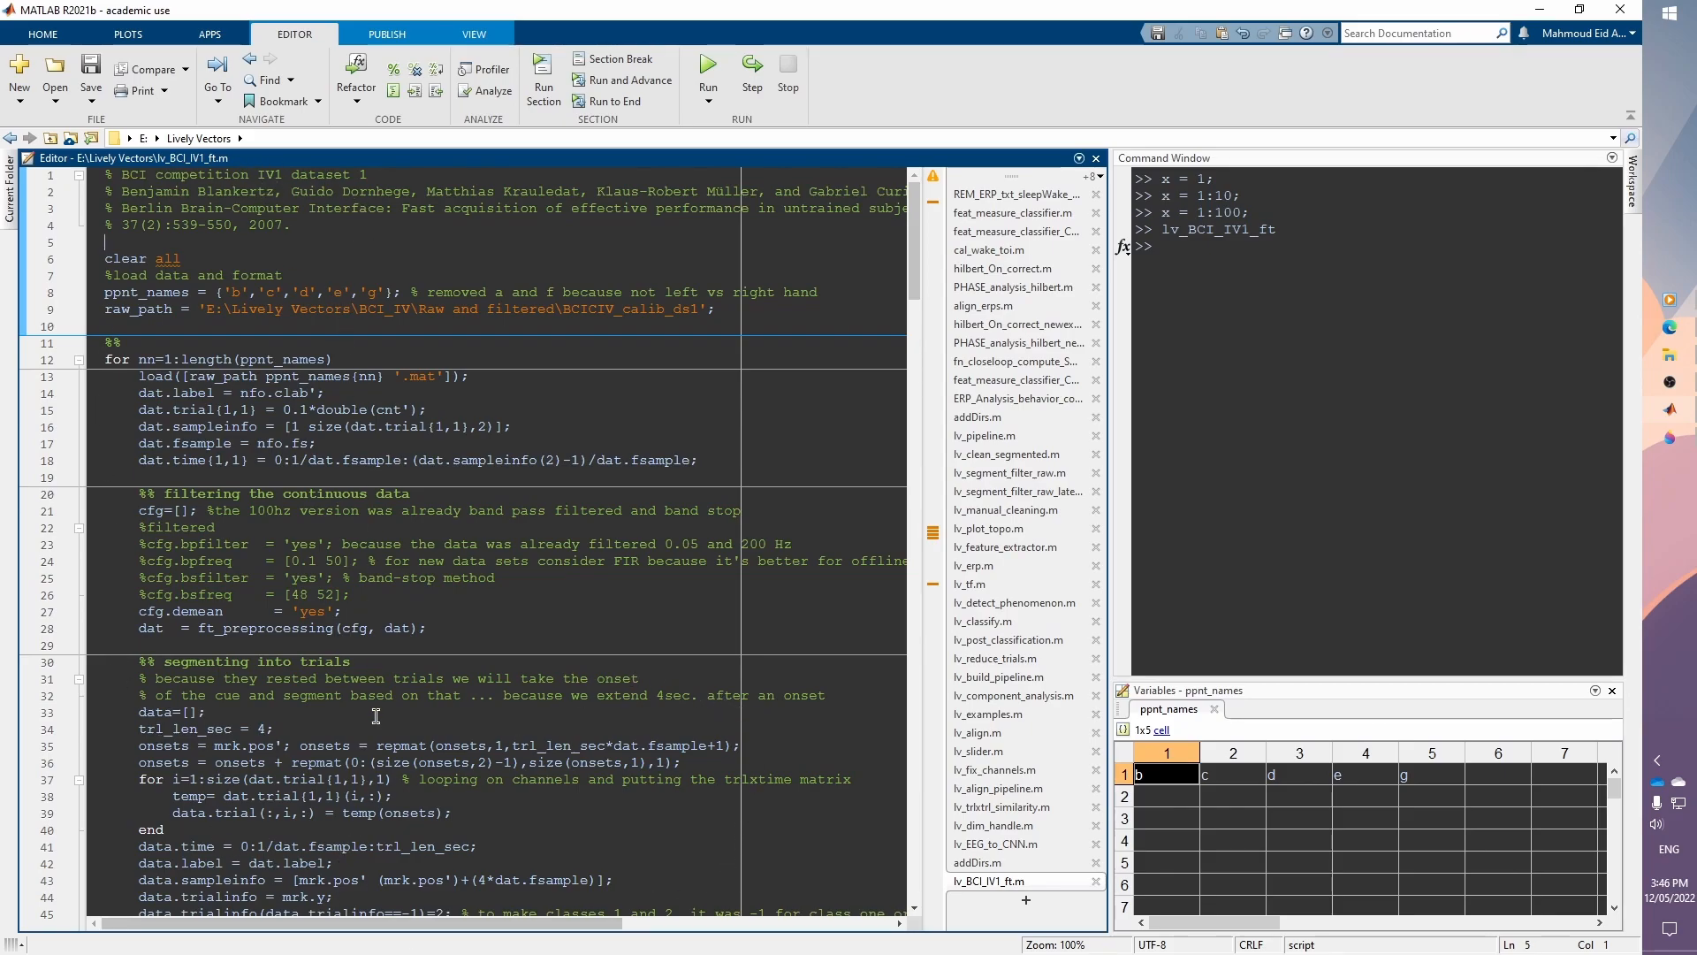
pyautogui.click(1631, 115)
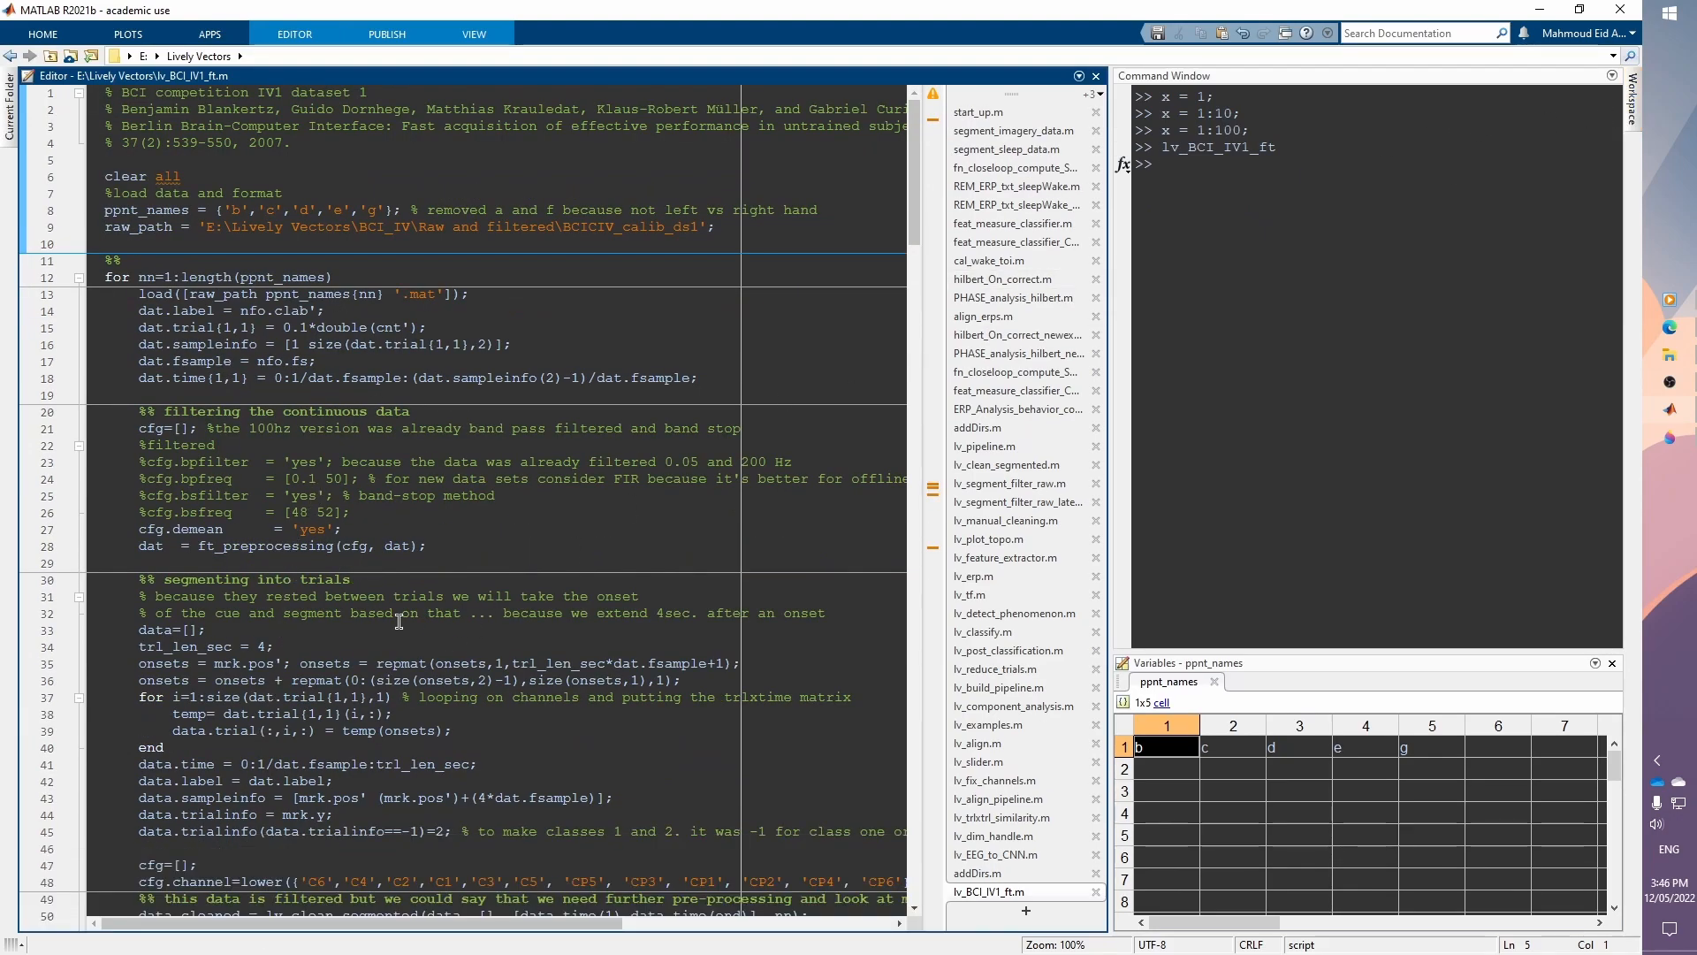
# Step: Open Preferences and review the Colors and Programming Tools color settings, then apply and close the dialog
pyautogui.scroll(-10, 396, 621)
pyautogui.scroll(10, 396, 620)
pyautogui.click(203, 243)
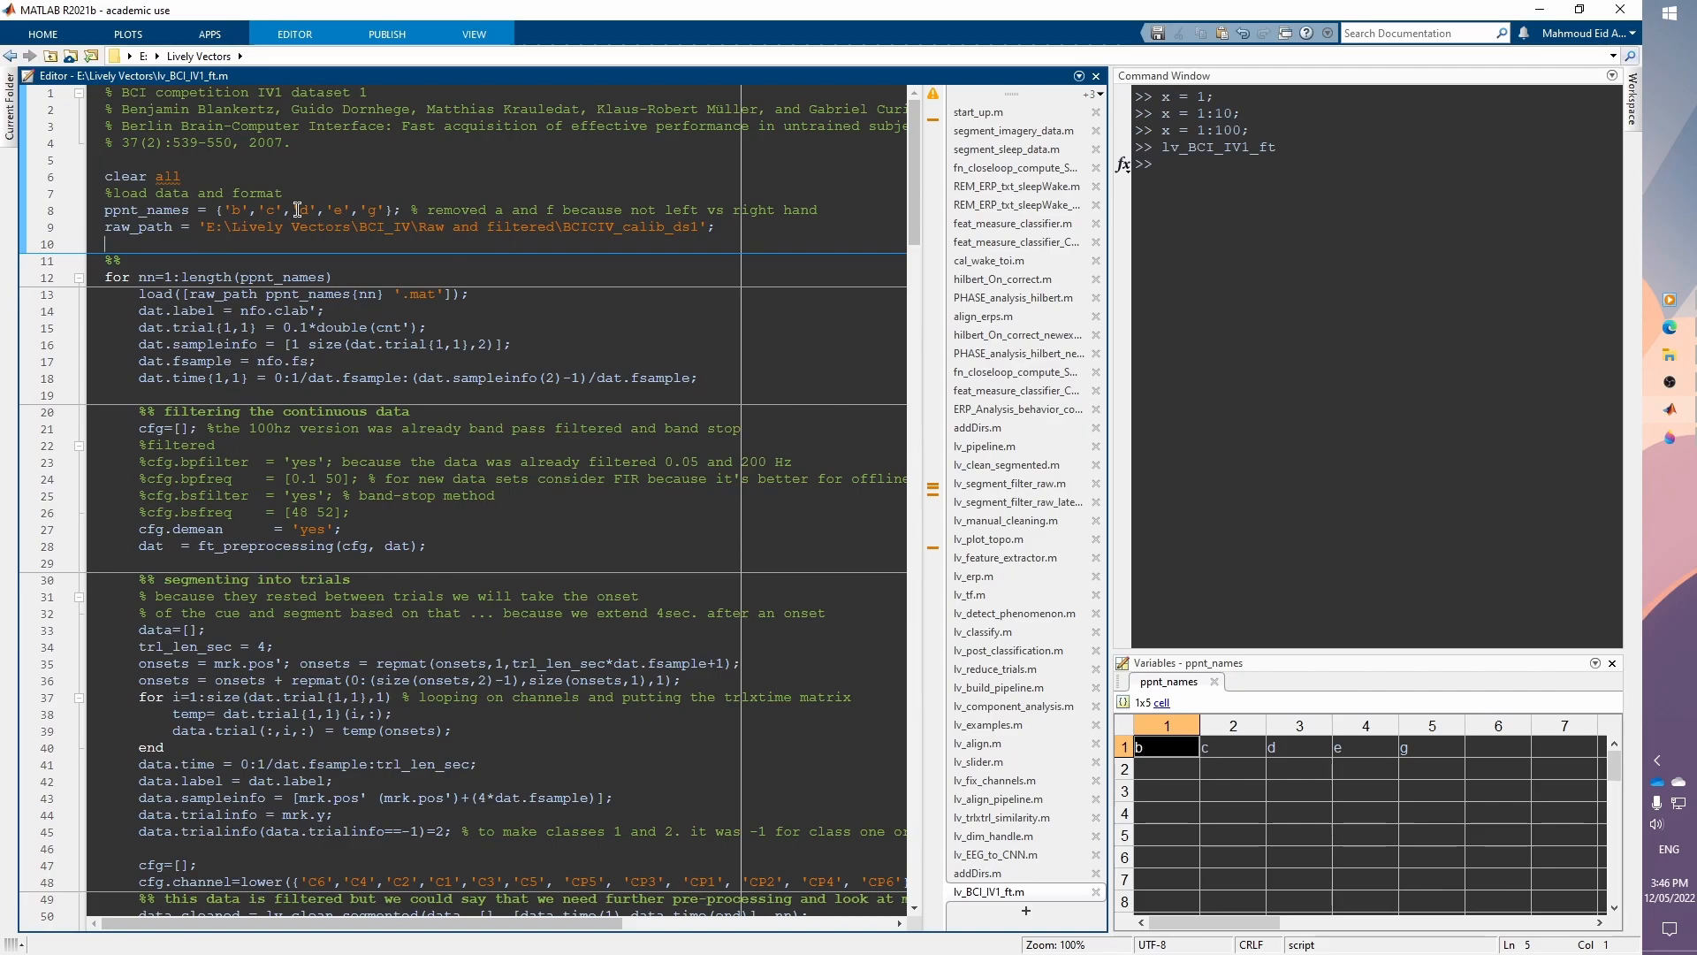
pyautogui.click(55, 43)
pyautogui.click(740, 62)
pyautogui.moveTo(718, 144); pyautogui.dragTo(541, 266)
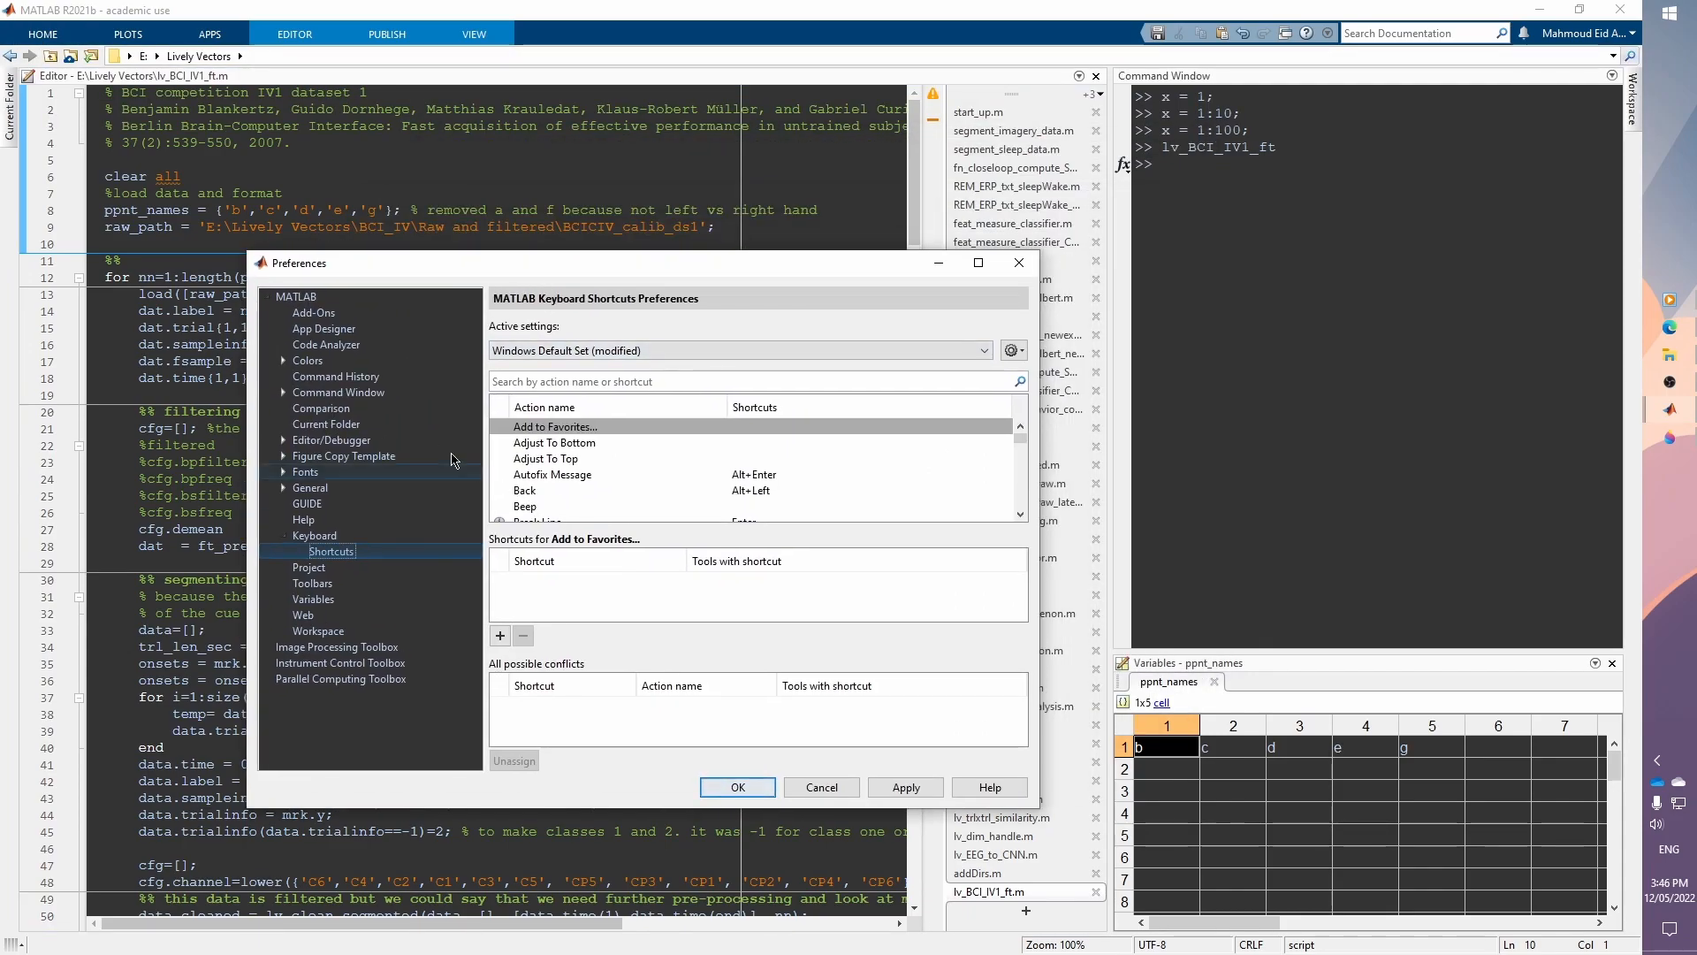
pyautogui.click(308, 361)
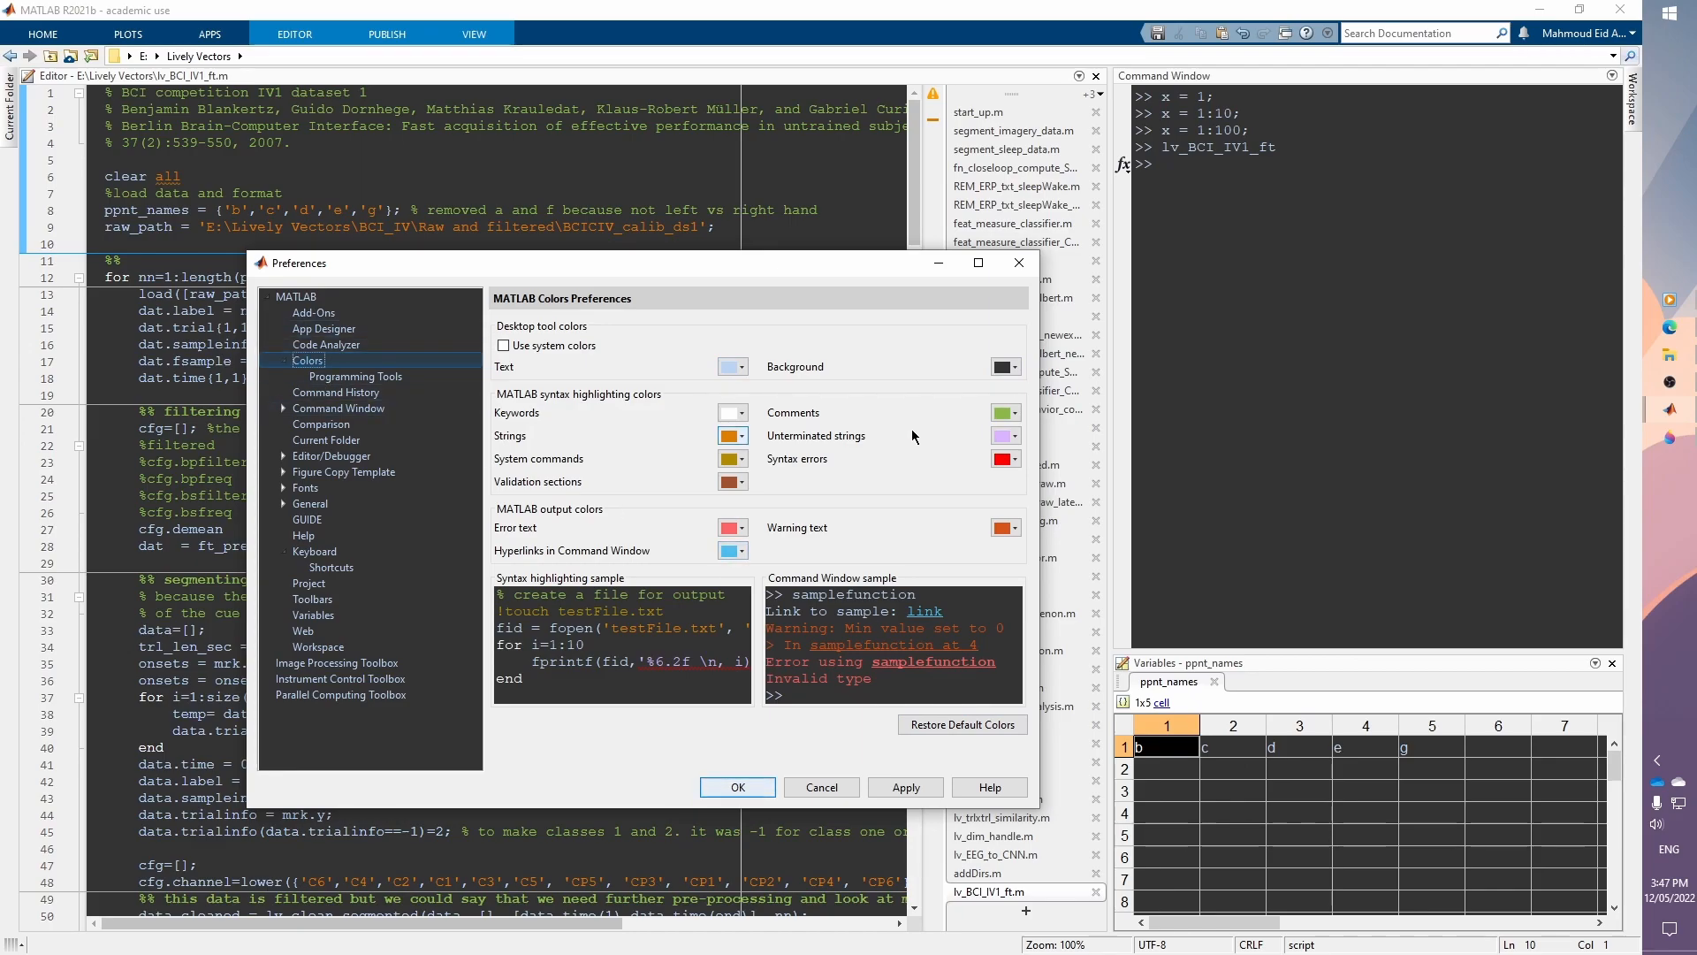
pyautogui.click(365, 377)
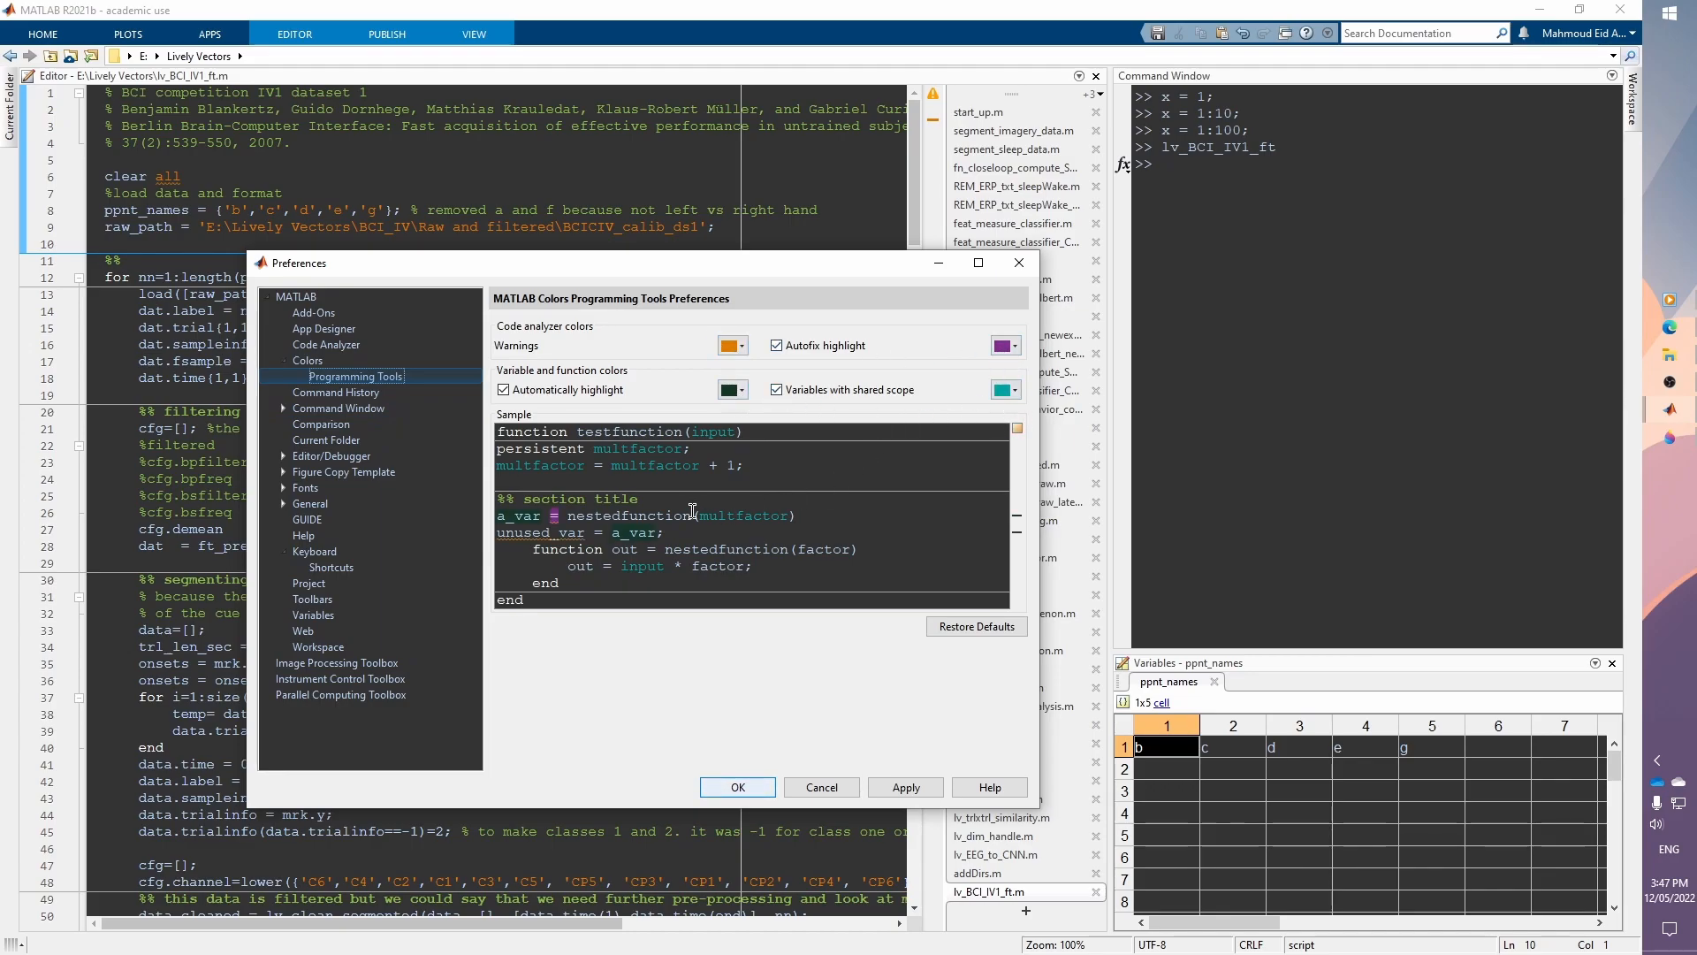
pyautogui.click(902, 789)
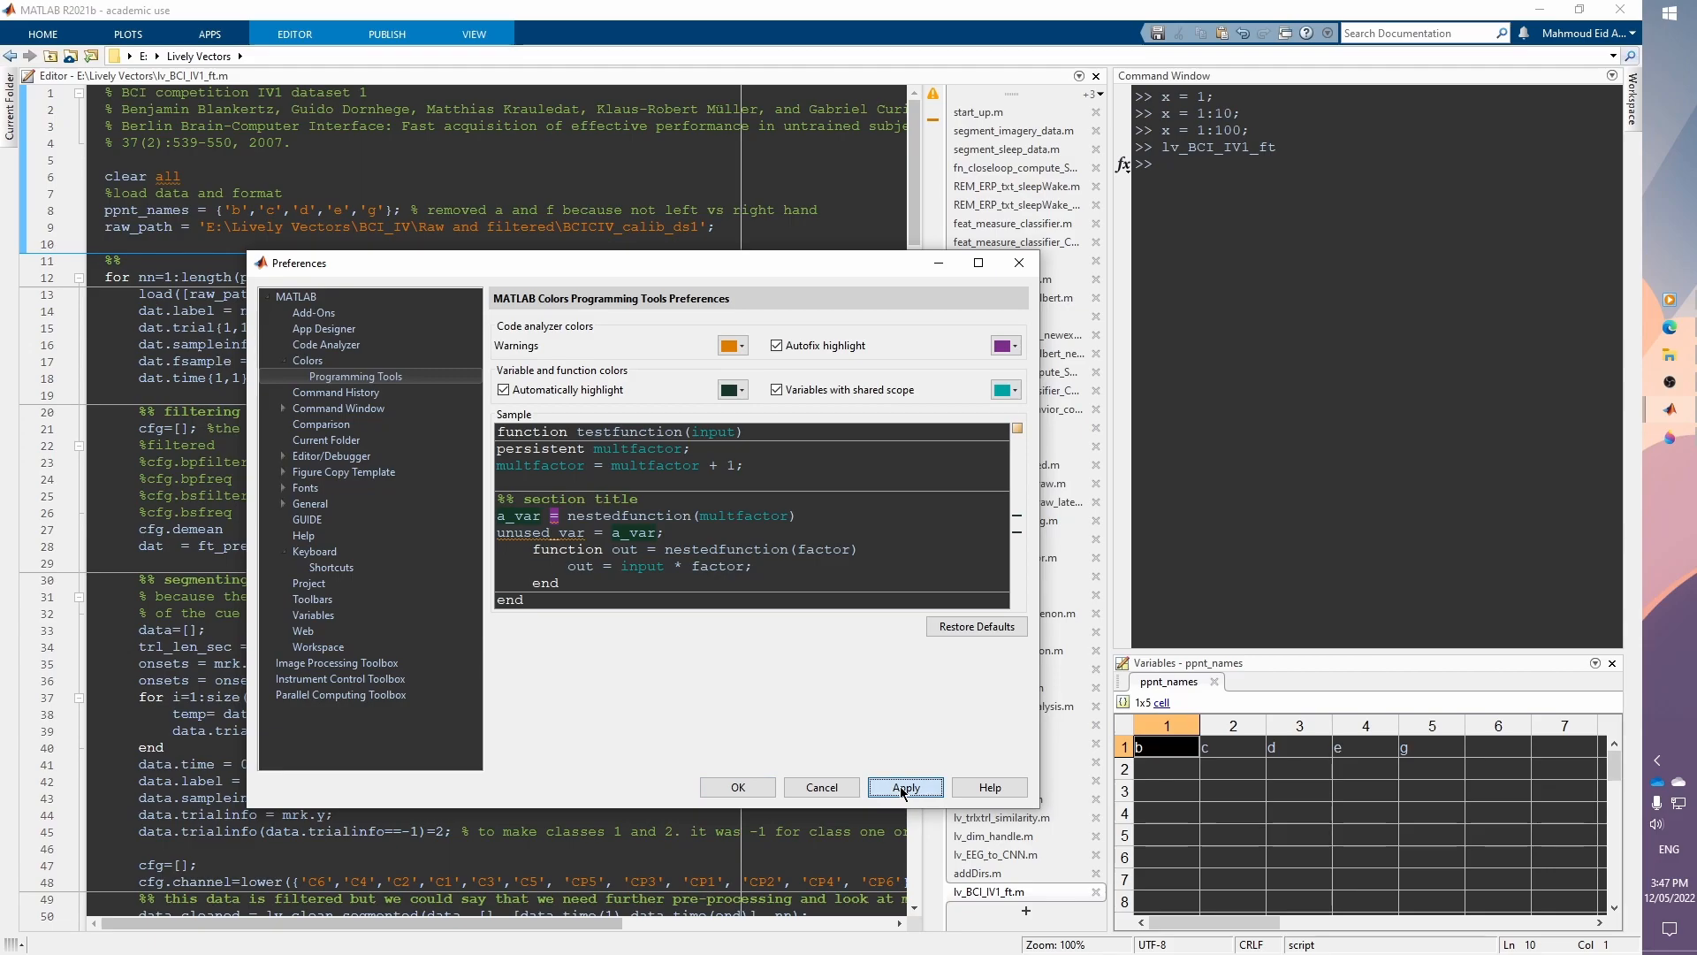
pyautogui.click(751, 788)
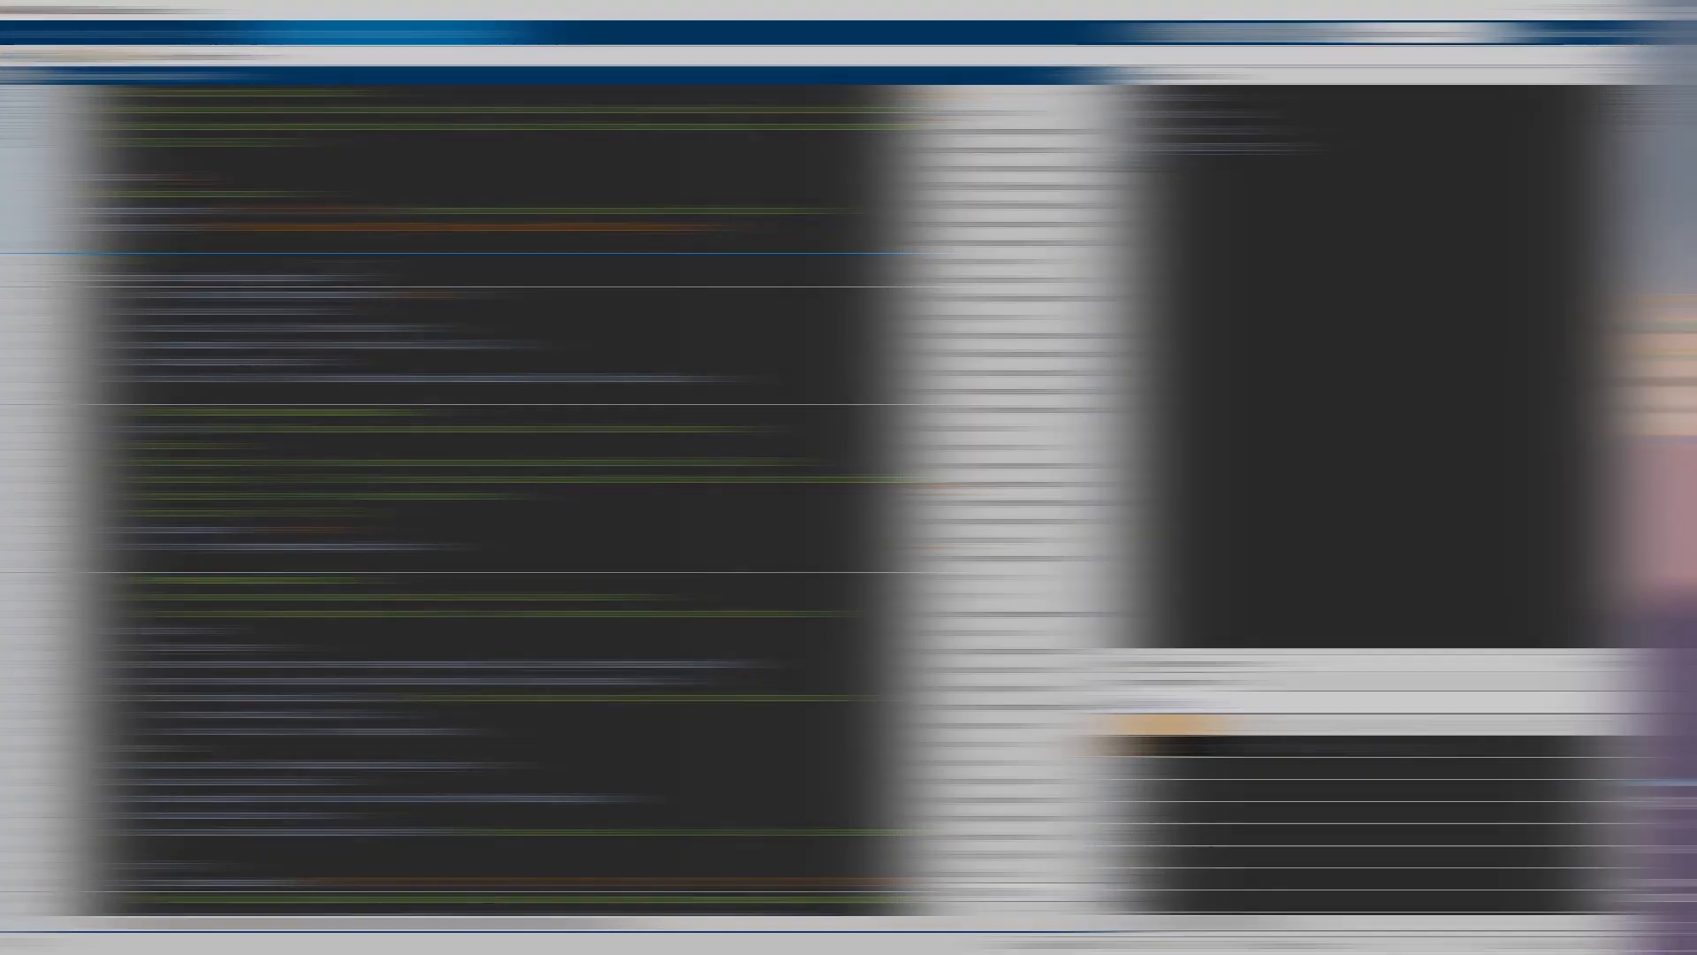